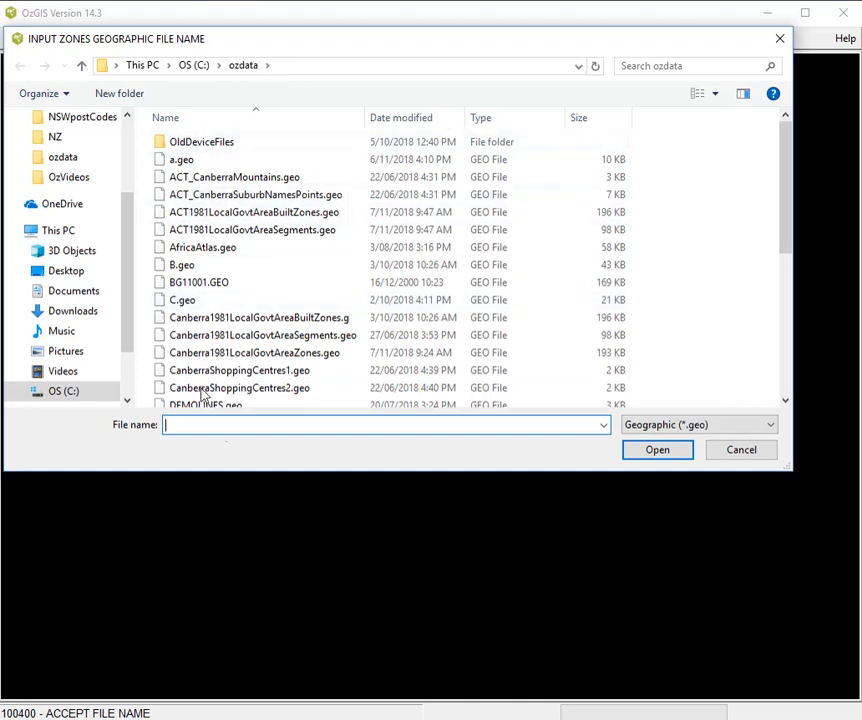
# - Load Canberra1981LocalGovtAreaZones.geo as the zones geographic file and Canberra1981LocalGovtAreaAttributes.att as the zones attribute file
pyautogui.doubleClick(307, 354)
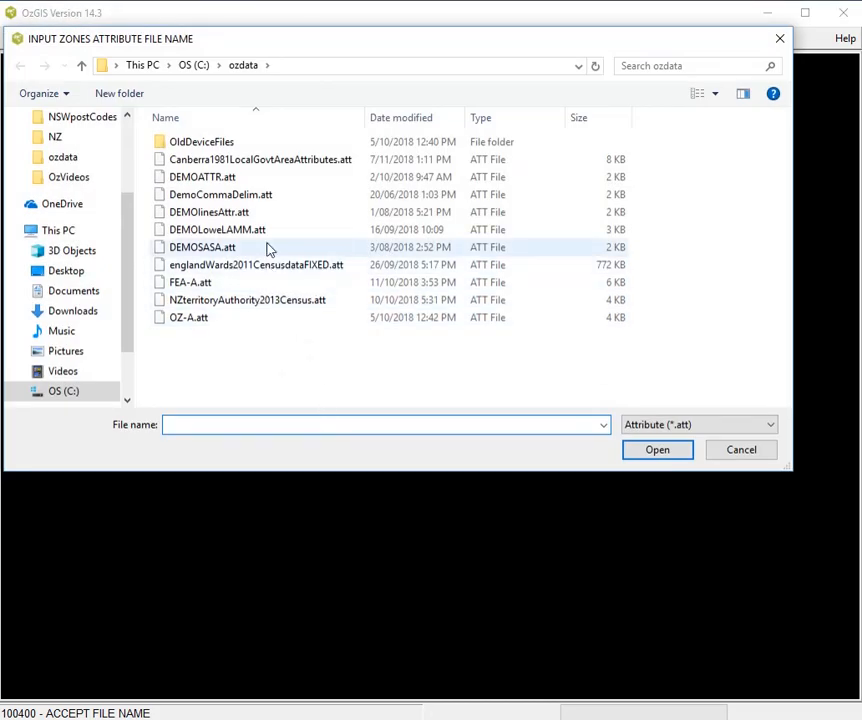
pyautogui.doubleClick(300, 168)
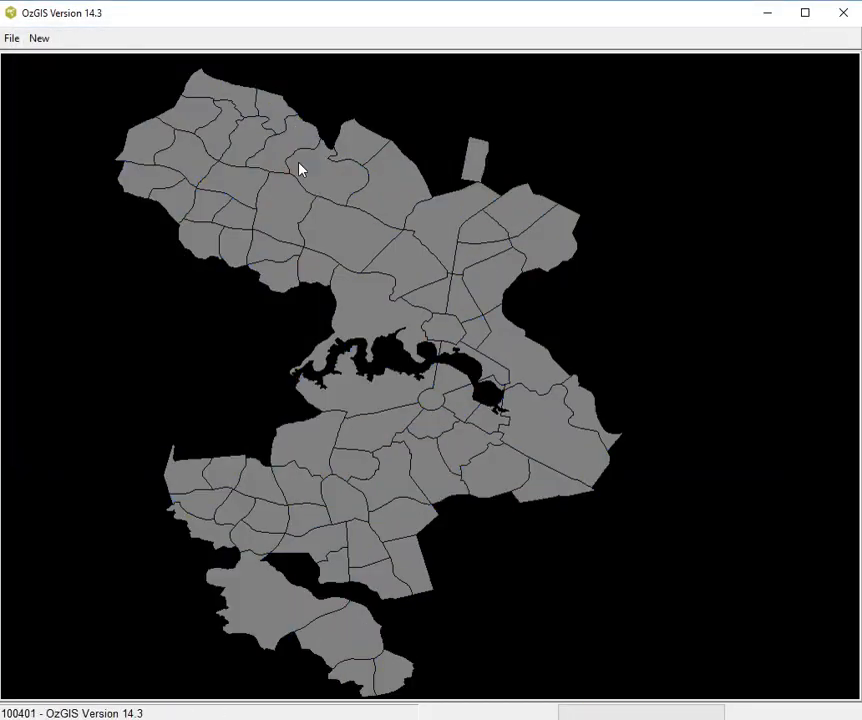
# - Start a new set of territories interactively and define the northwestern group of zones as territory aaaa
pyautogui.click(50, 41)
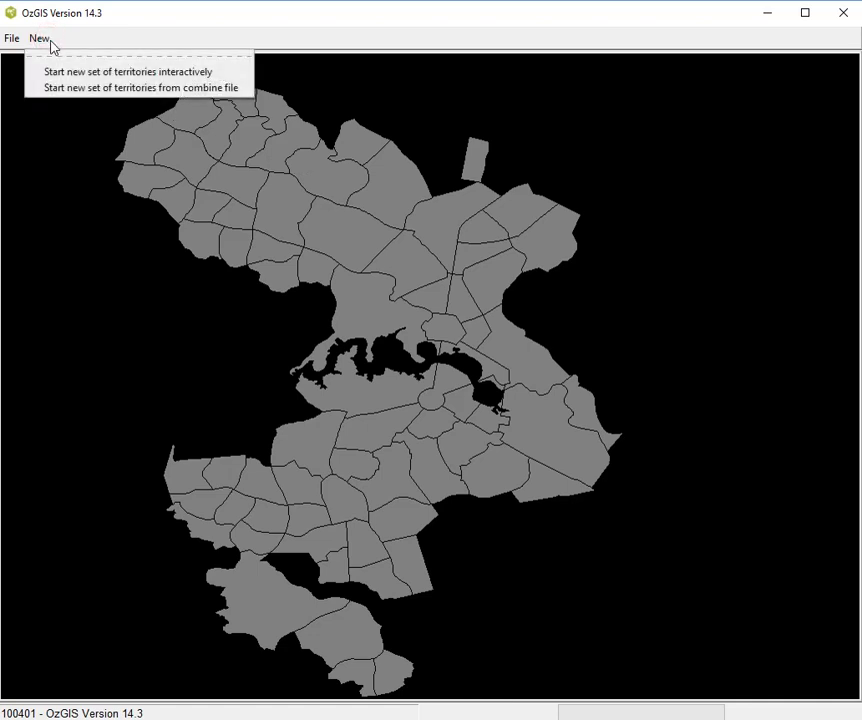
pyautogui.click(62, 73)
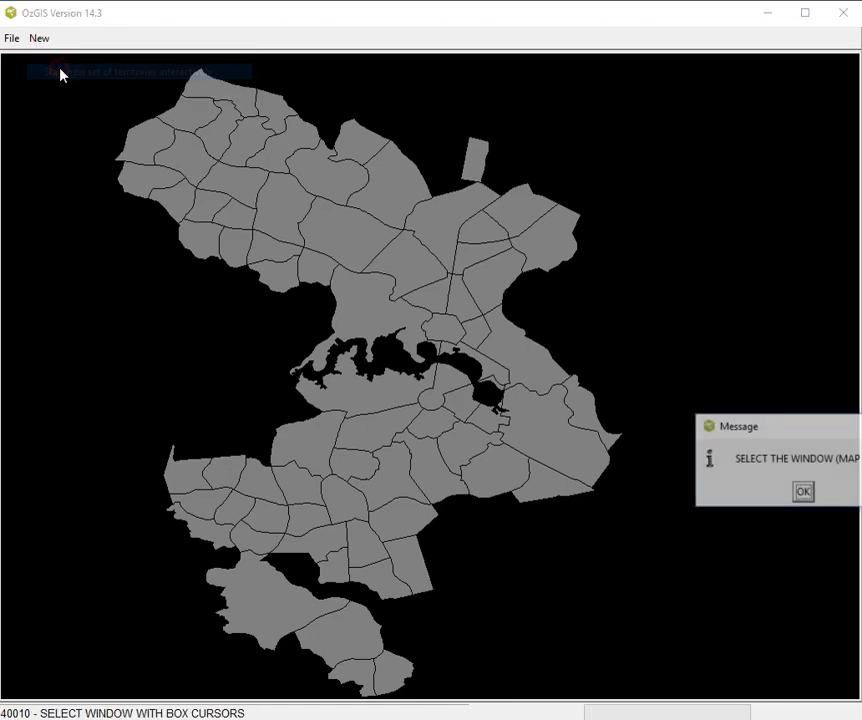
pyautogui.click(803, 491)
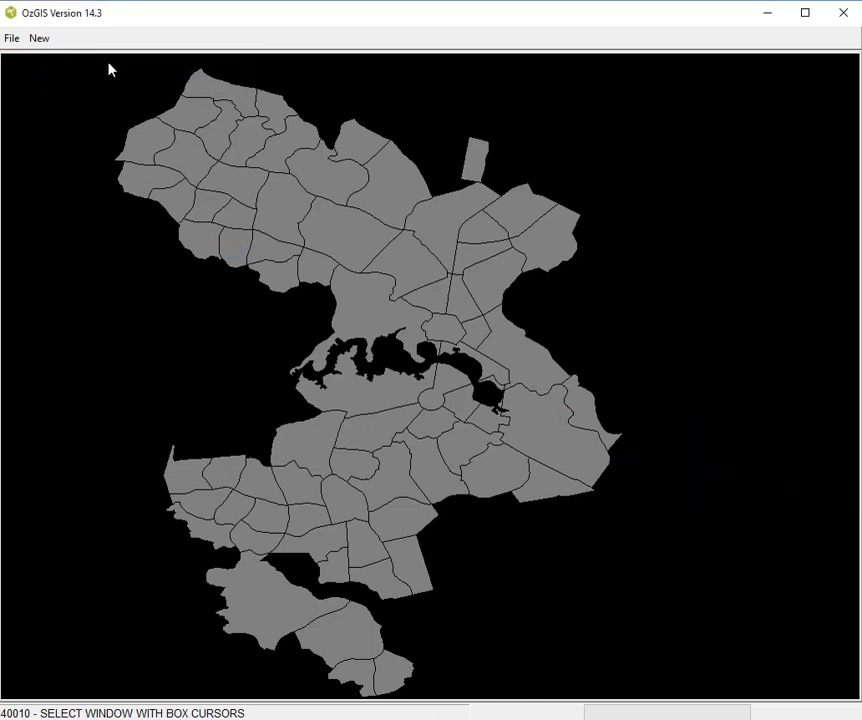
pyautogui.moveTo(108, 62); pyautogui.dragTo(382, 279)
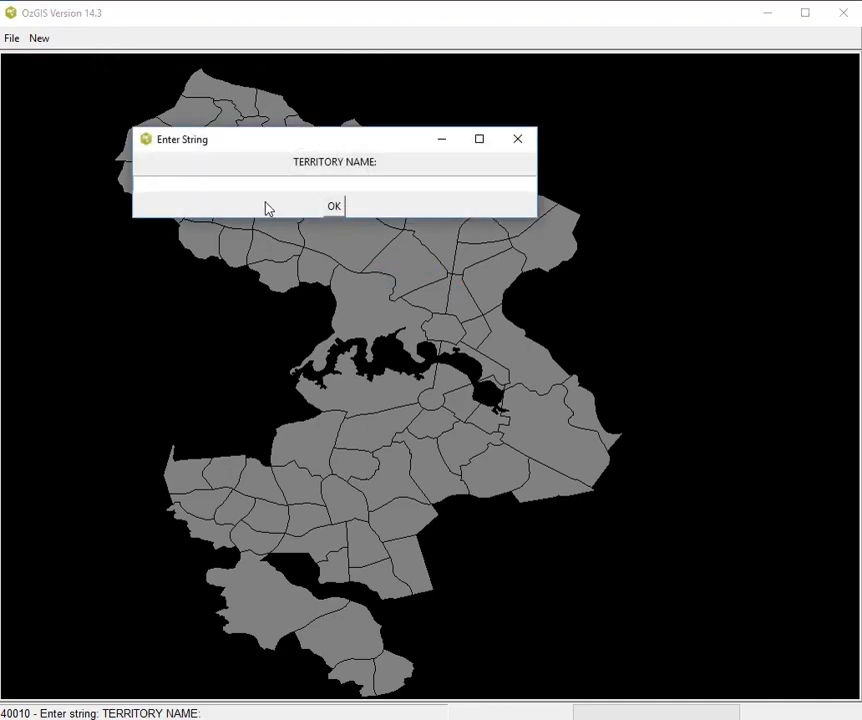
pyautogui.write('aaaa')
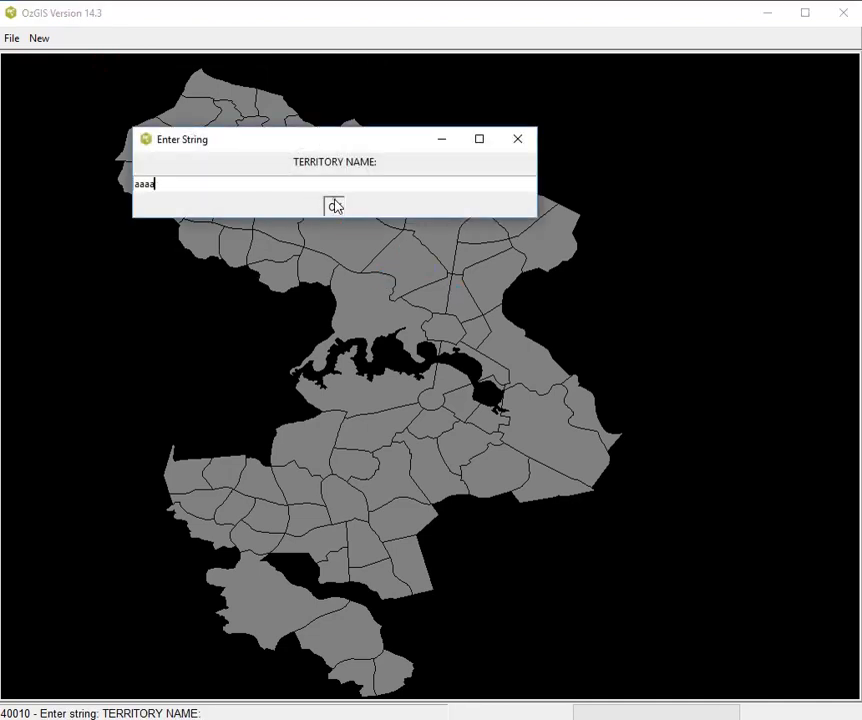
pyautogui.click(335, 206)
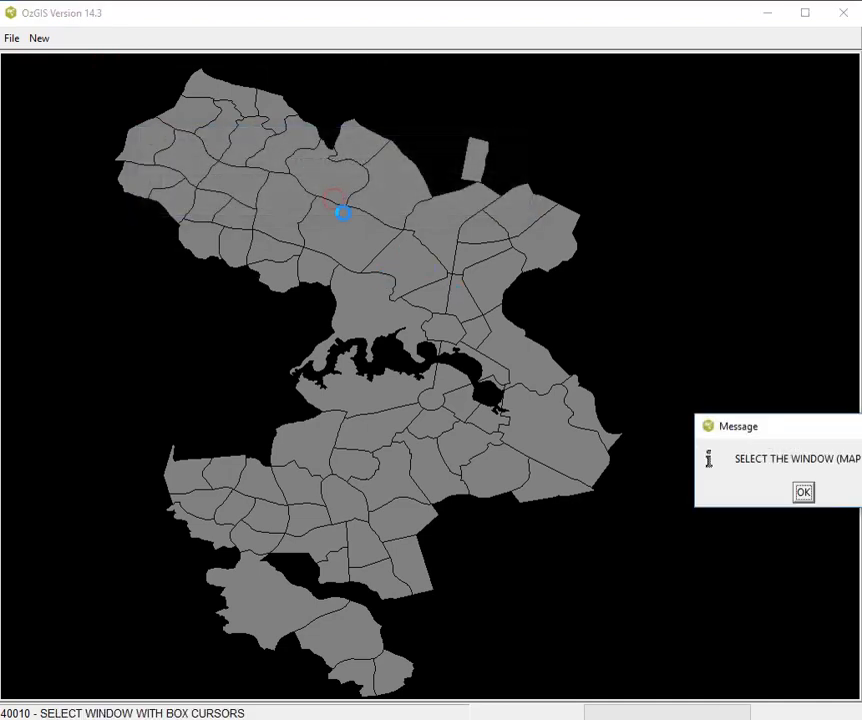
# - Box-select the northeastern and central zones as a second territory named bbb
pyautogui.click(800, 487)
pyautogui.moveTo(402, 128); pyautogui.dragTo(621, 404)
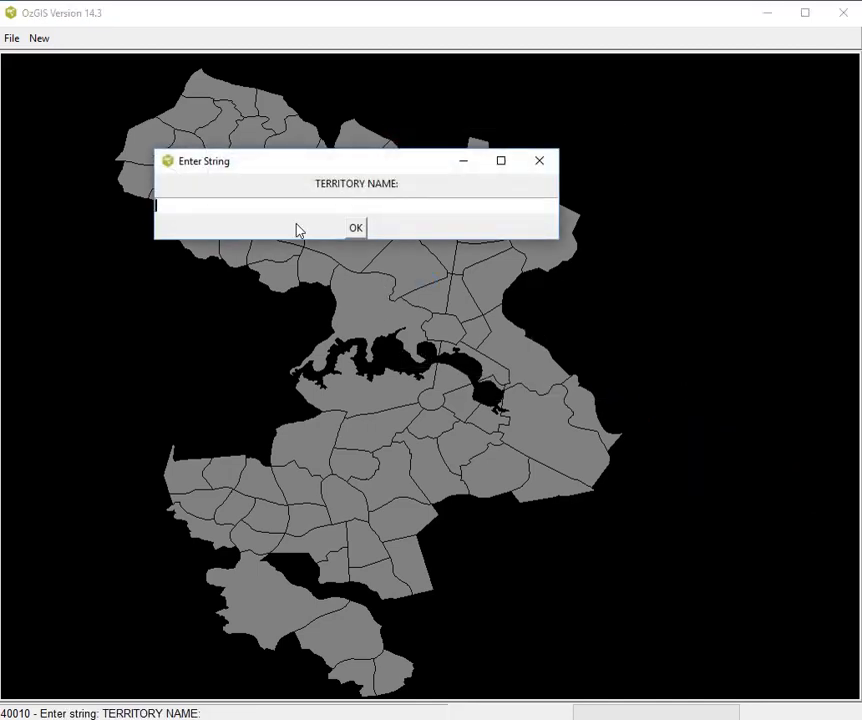
pyautogui.write('bbb')
pyautogui.click(355, 230)
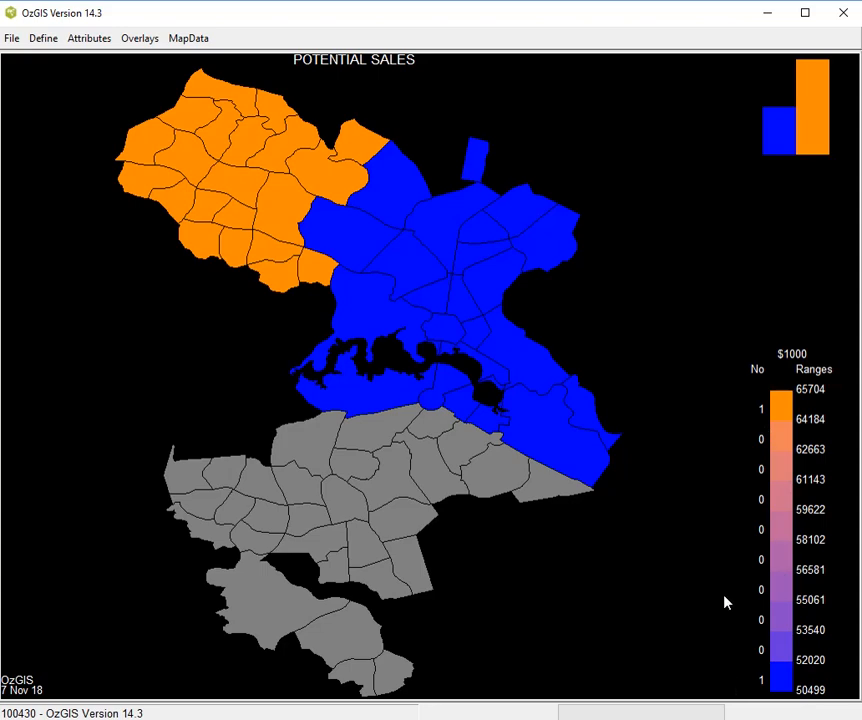
# - Define a new territory named ccc from a box around the unassigned southern zones
pyautogui.click(43, 40)
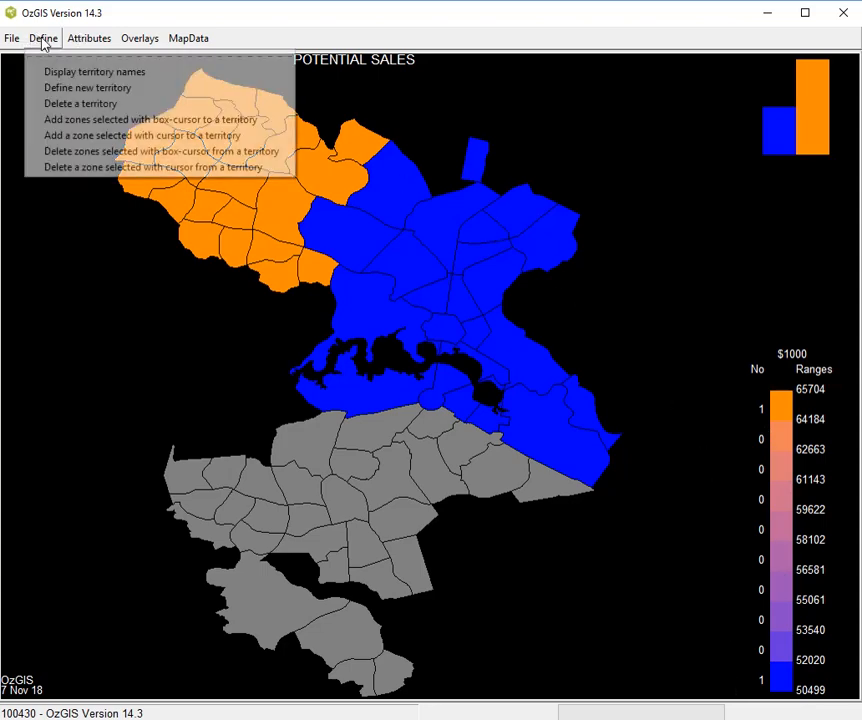
pyautogui.click(52, 87)
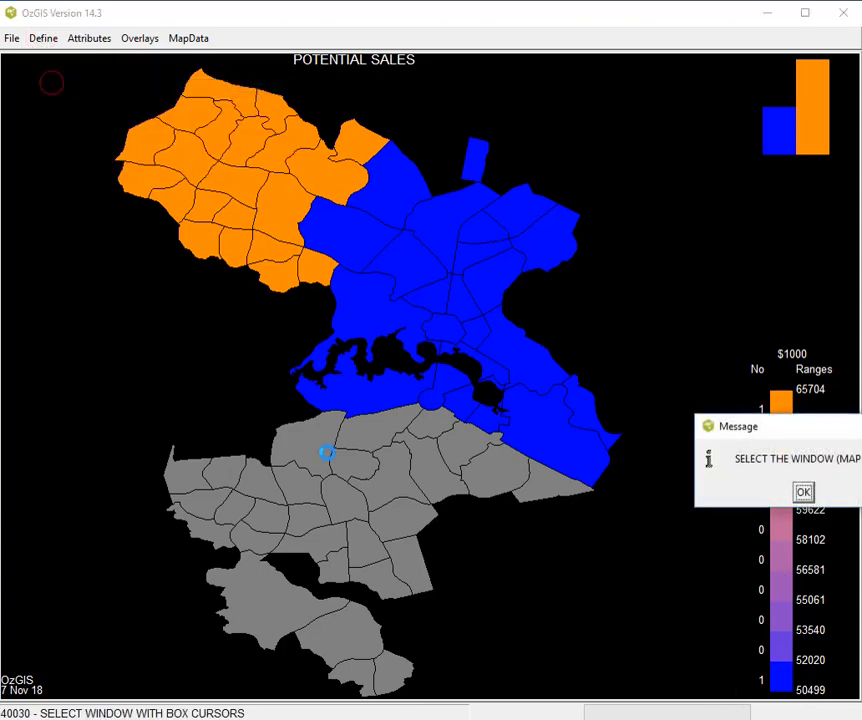
pyautogui.click(803, 494)
pyautogui.click(147, 421)
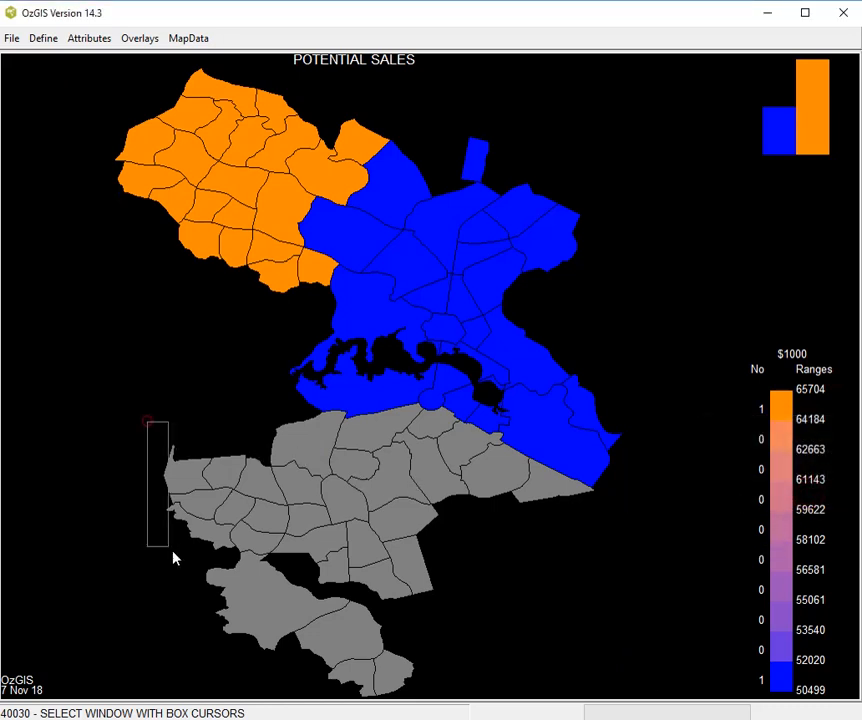
pyautogui.click(463, 629)
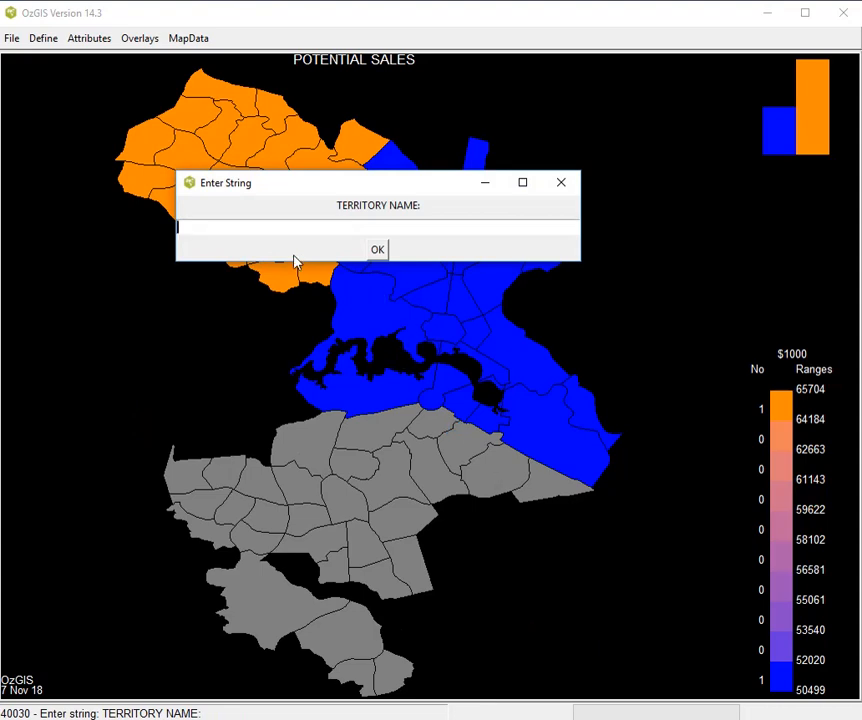
pyautogui.write('ccc')
pyautogui.click(377, 250)
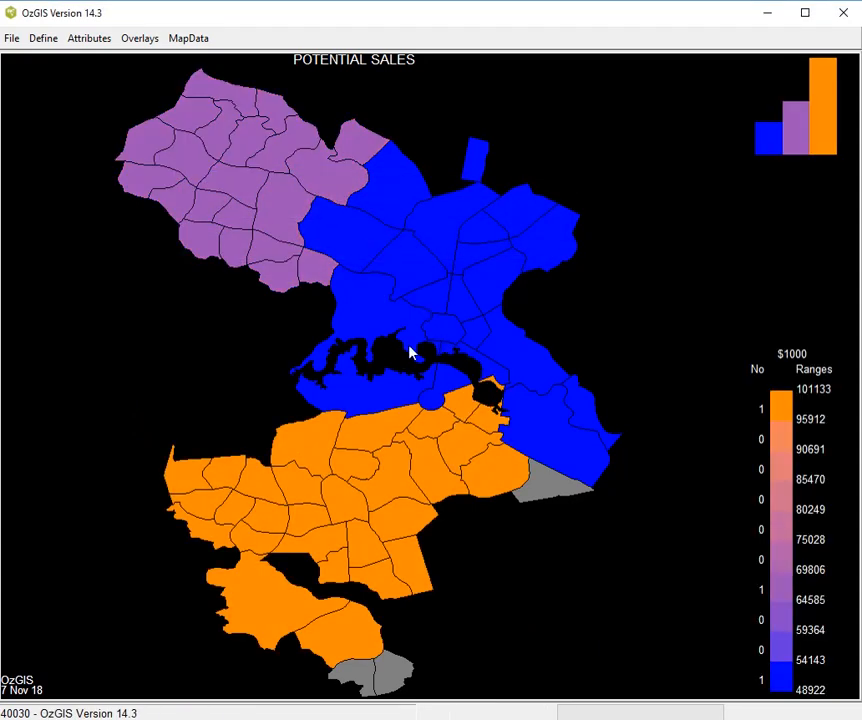
# - Display the territory names on the map using graphics text number 1
pyautogui.click(50, 40)
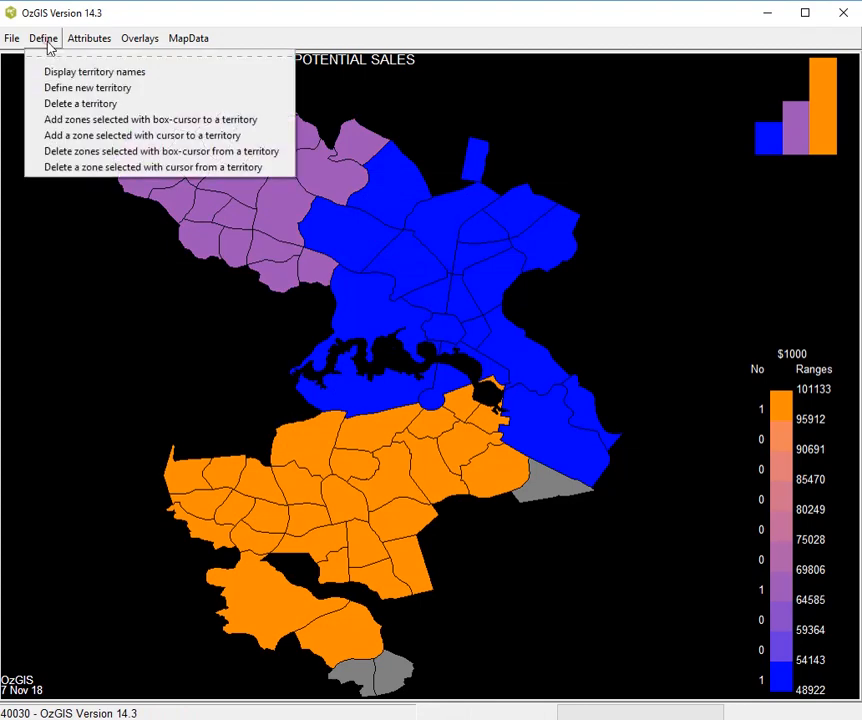
pyautogui.click(60, 76)
pyautogui.write('1')
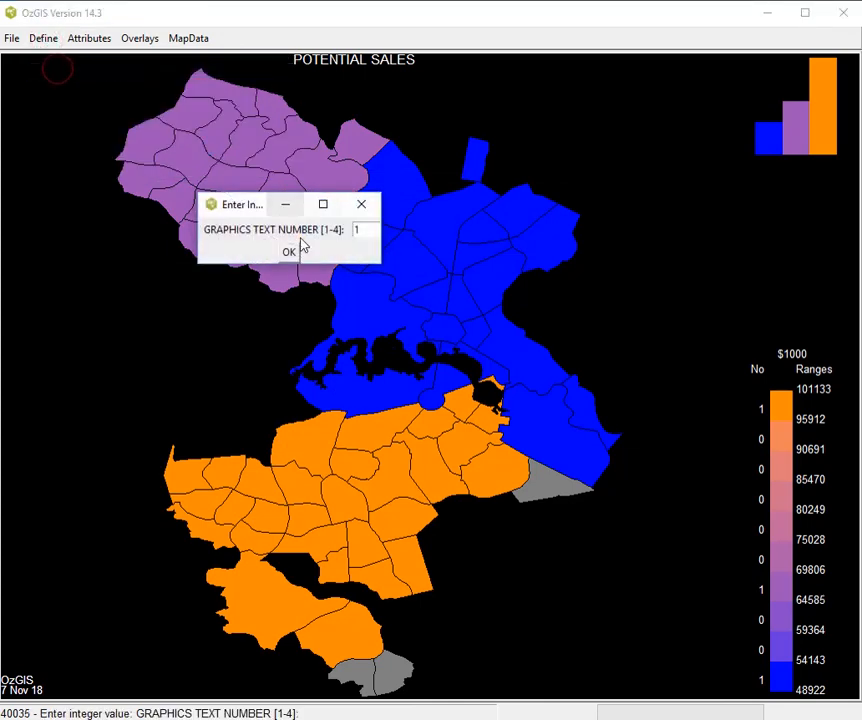
pyautogui.click(288, 251)
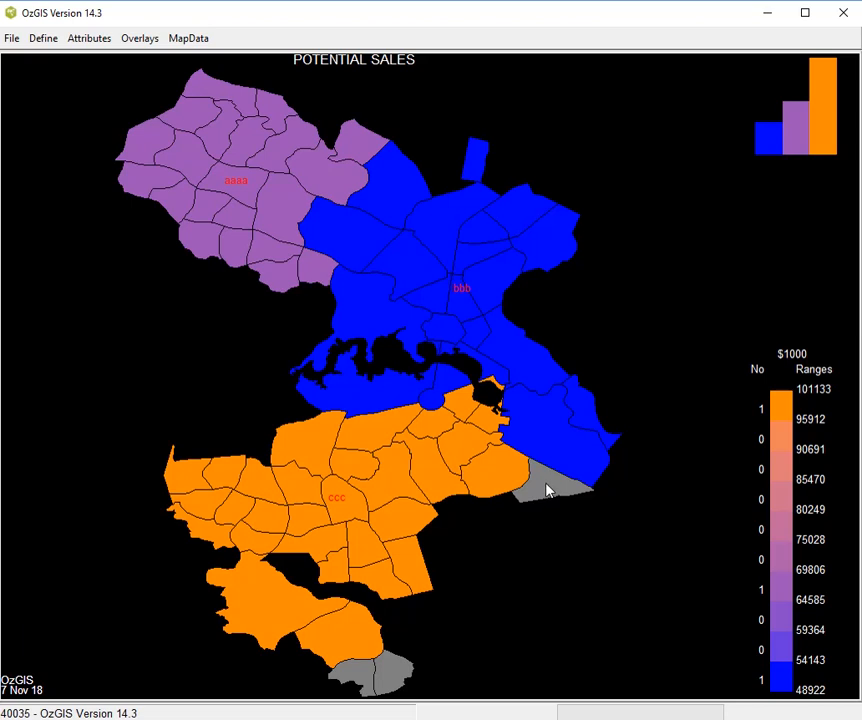
# - Add the single unassigned grey zone on the southeastern edge to territory bbb
pyautogui.click(45, 40)
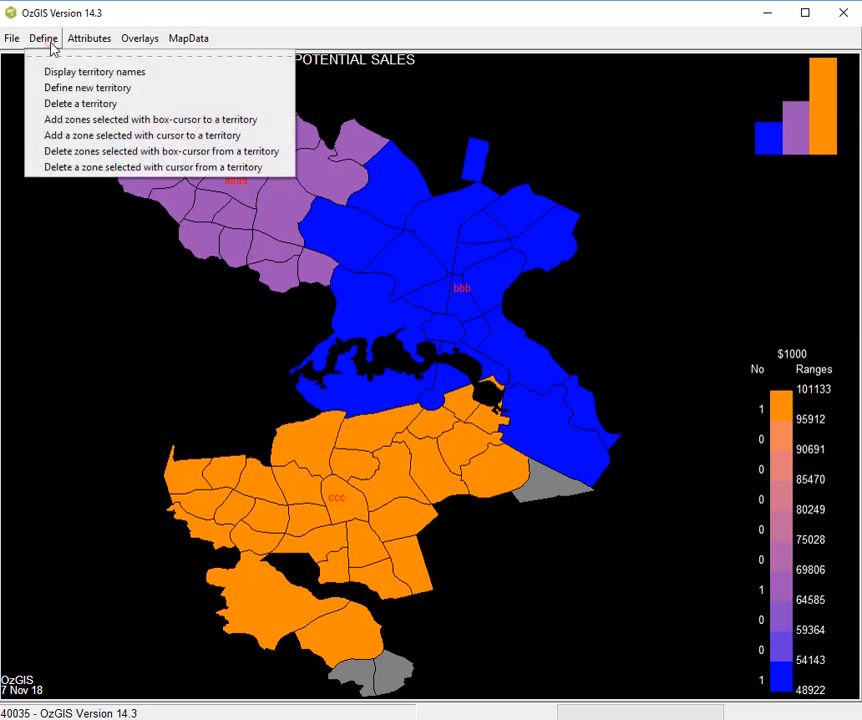
pyautogui.click(129, 140)
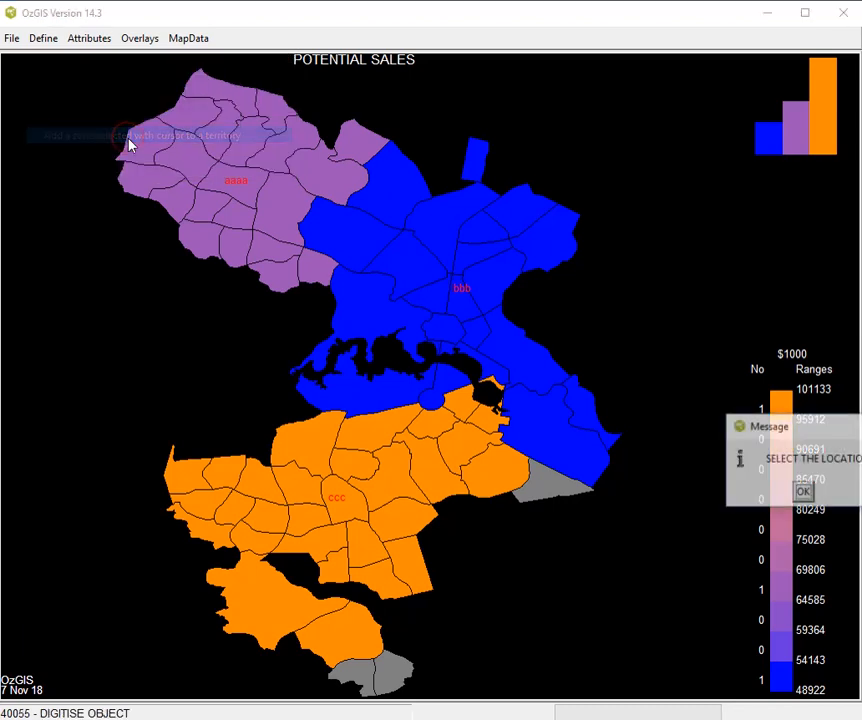
pyautogui.click(803, 492)
pyautogui.click(580, 489)
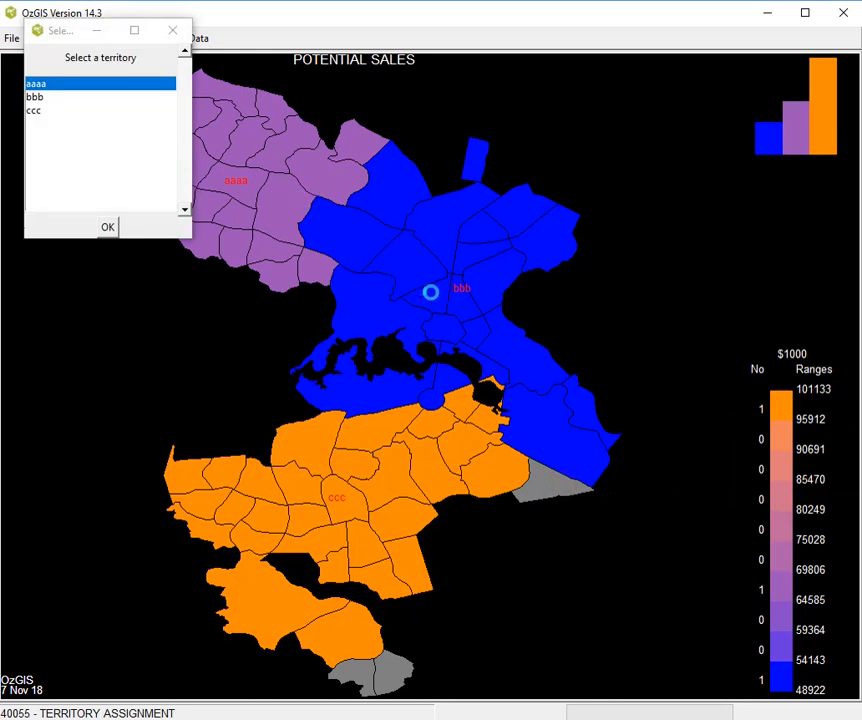
pyautogui.doubleClick(34, 97)
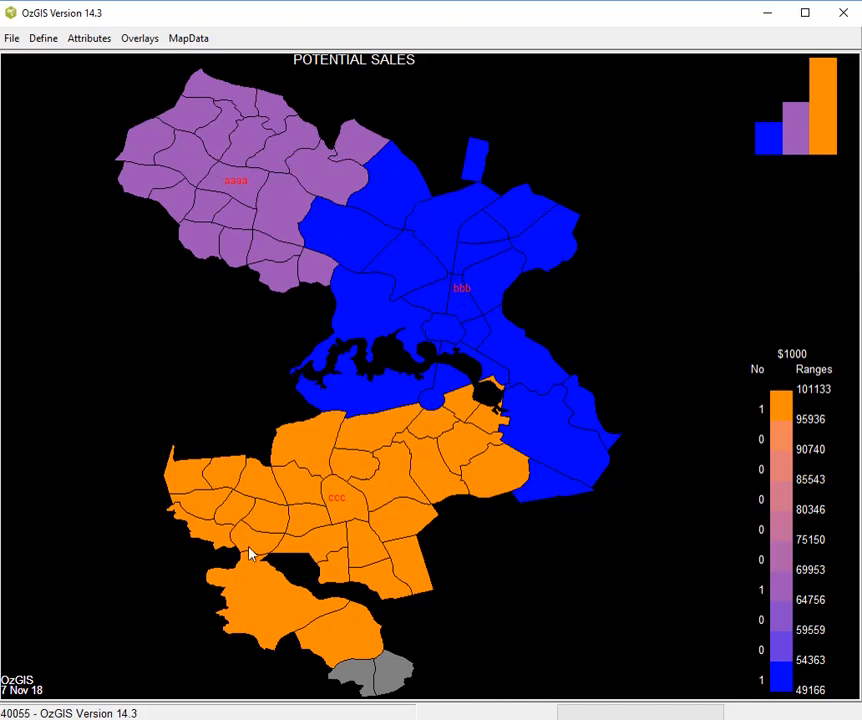
pyautogui.click(190, 40)
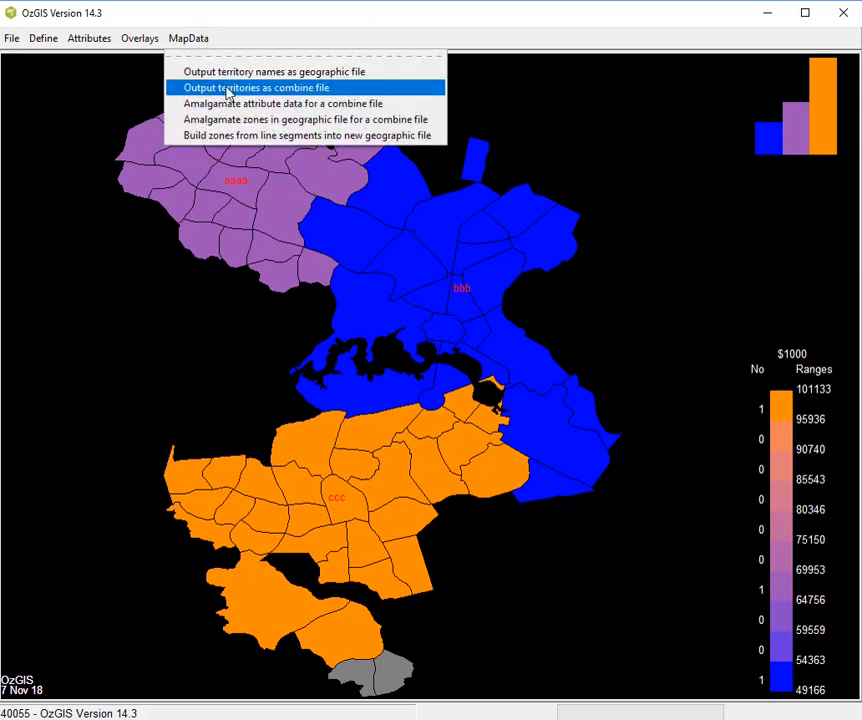
pyautogui.click(667, 249)
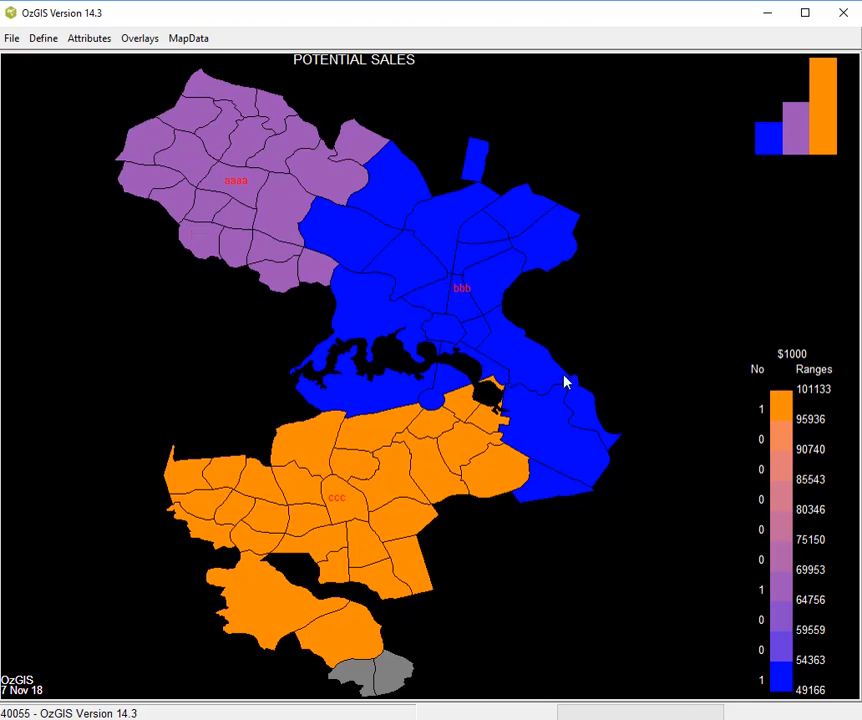
# - Leave the territory map and change the device file to LocAllocDev.dev
pyautogui.click(17, 41)
pyautogui.click(22, 72)
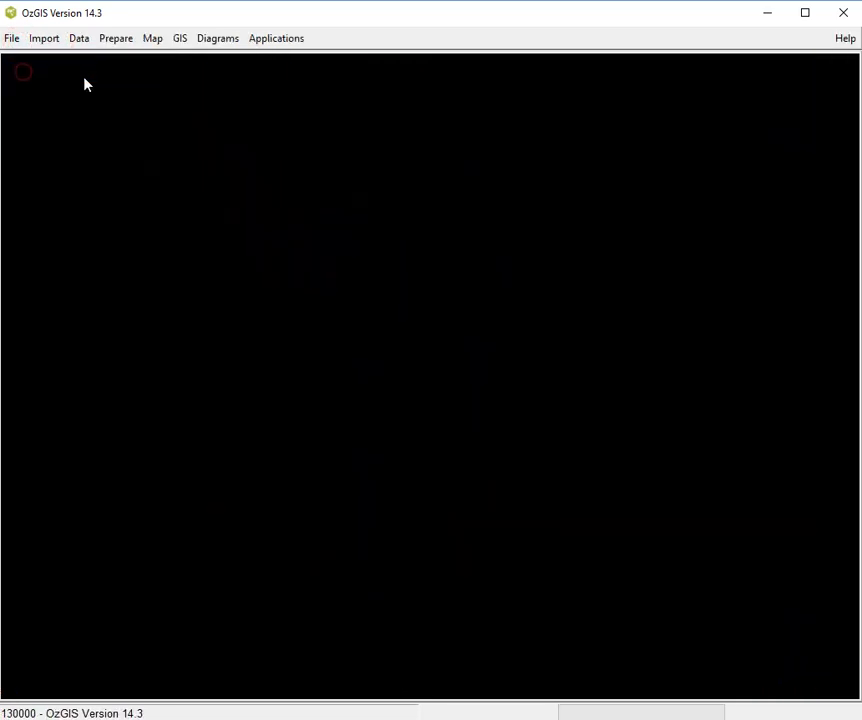
pyautogui.click(81, 41)
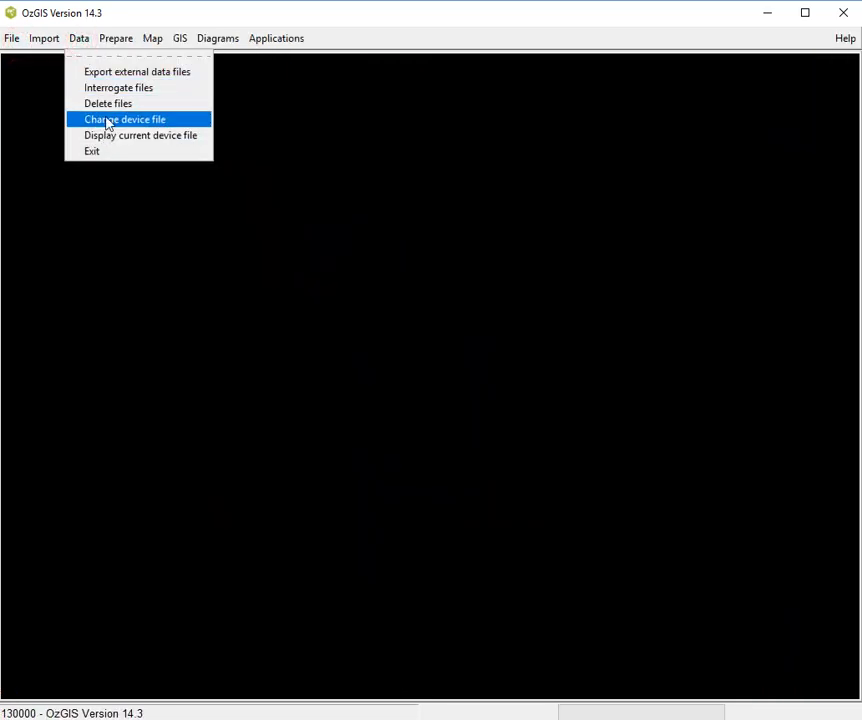
pyautogui.click(107, 120)
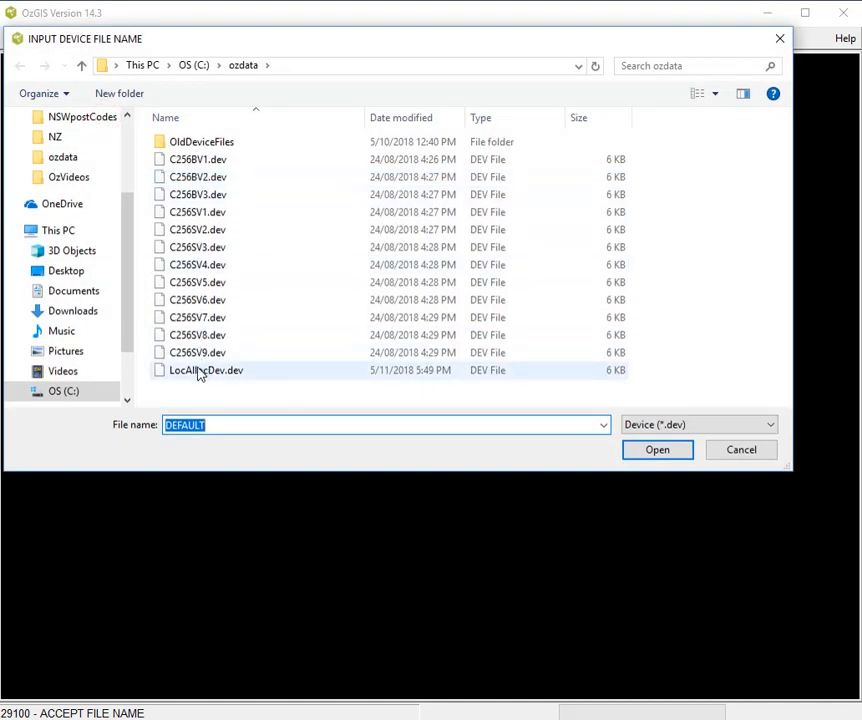
pyautogui.doubleClick(200, 372)
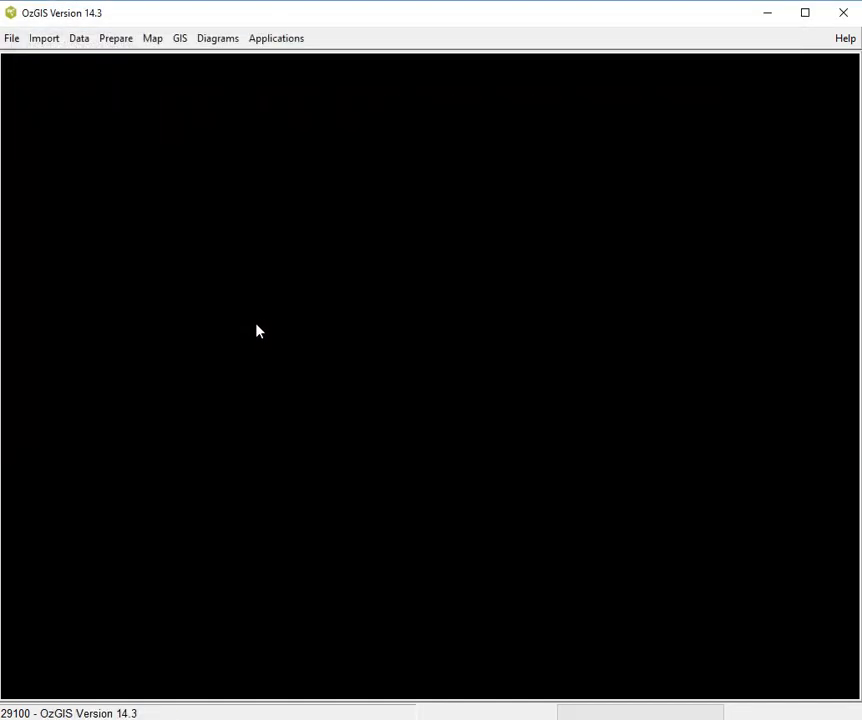
# - Load demand points from the NSWpostCodes folder and use Median_tot_hhd_inc_weekly from NSW_PostCodes2016Census.att as the attribute
pyautogui.click(289, 38)
pyautogui.click(300, 104)
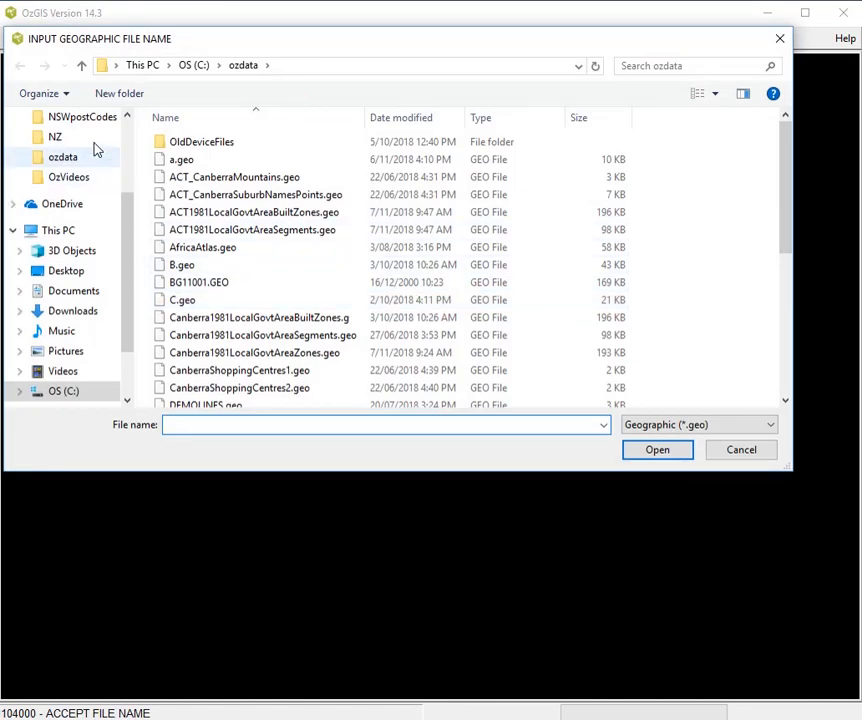
pyautogui.click(87, 118)
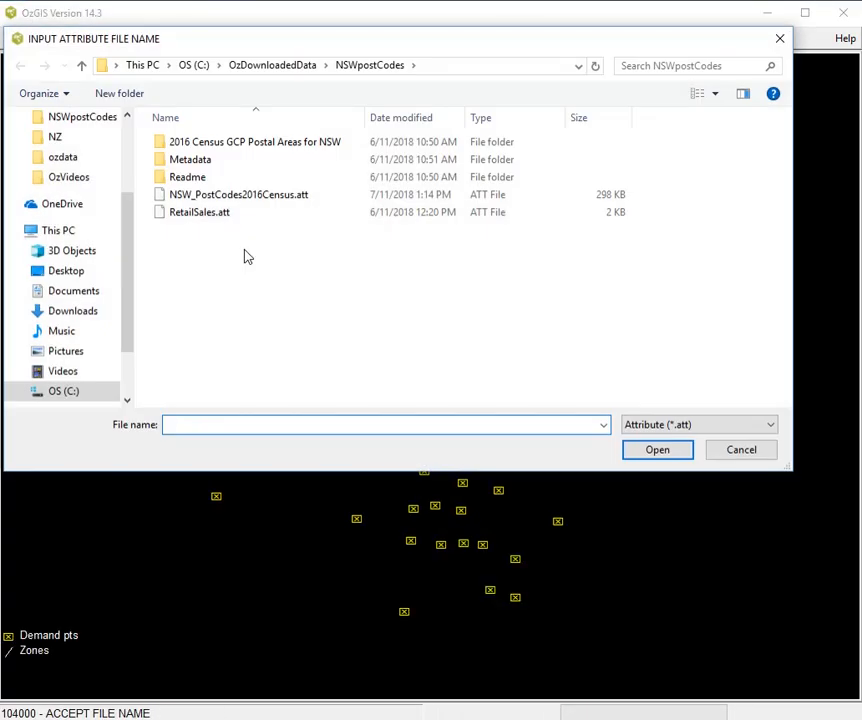
pyautogui.doubleClick(255, 197)
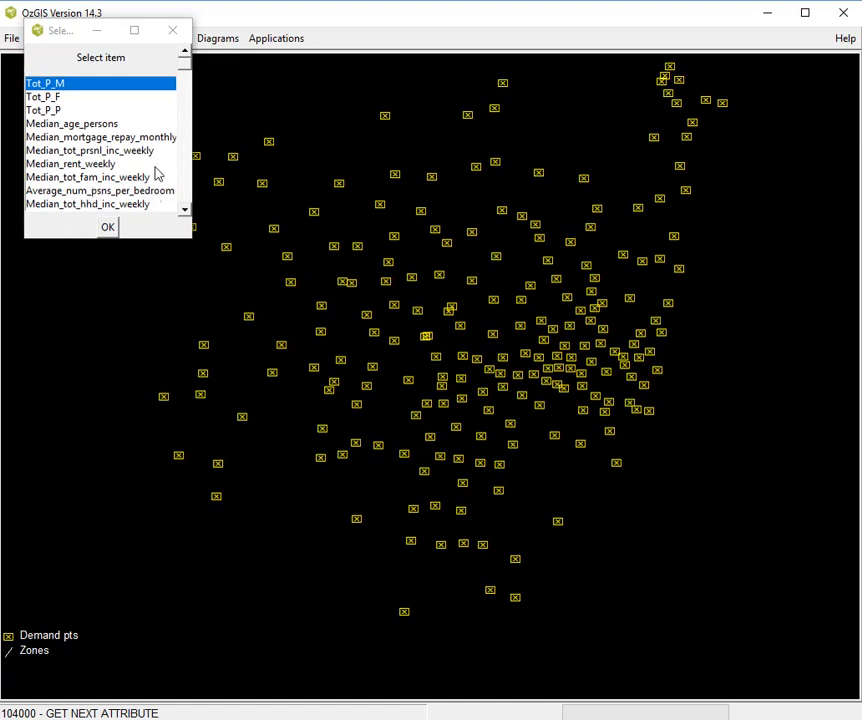
pyautogui.doubleClick(97, 205)
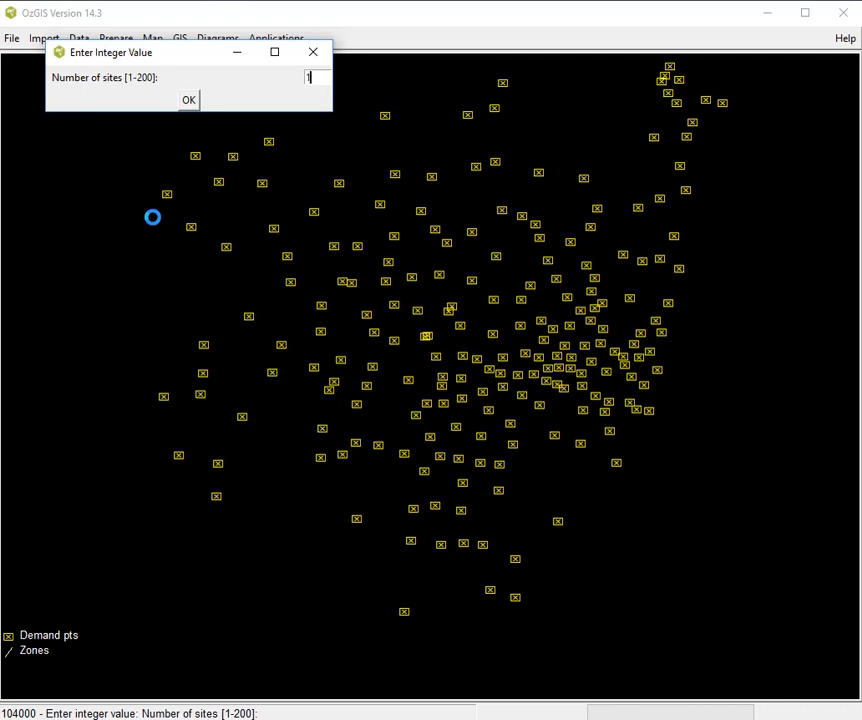
# - Set the number of sites to 15 and save the output geographic file over the existing ilacs.geo
pyautogui.click(191, 104)
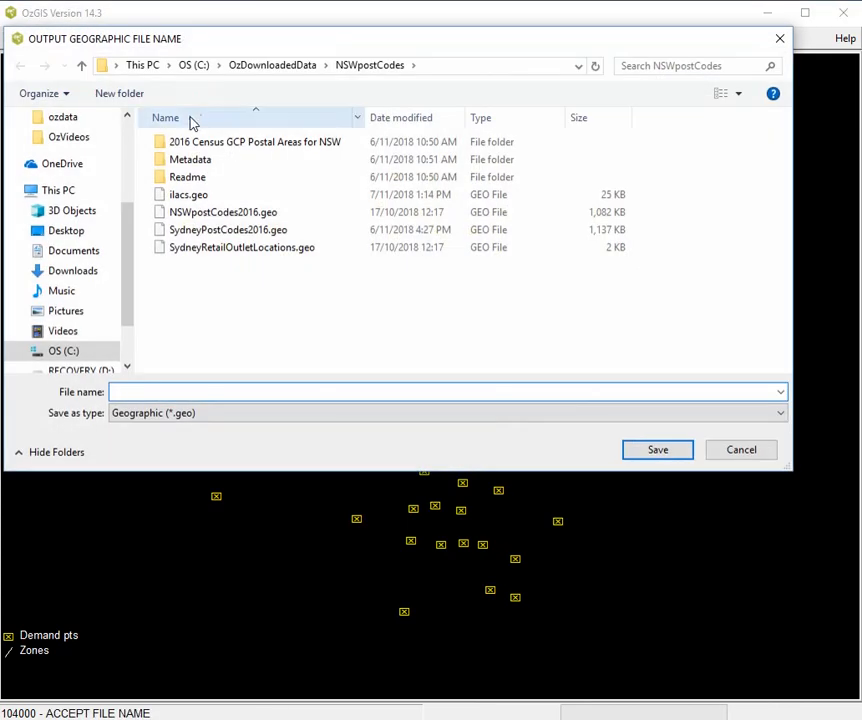
pyautogui.doubleClick(189, 196)
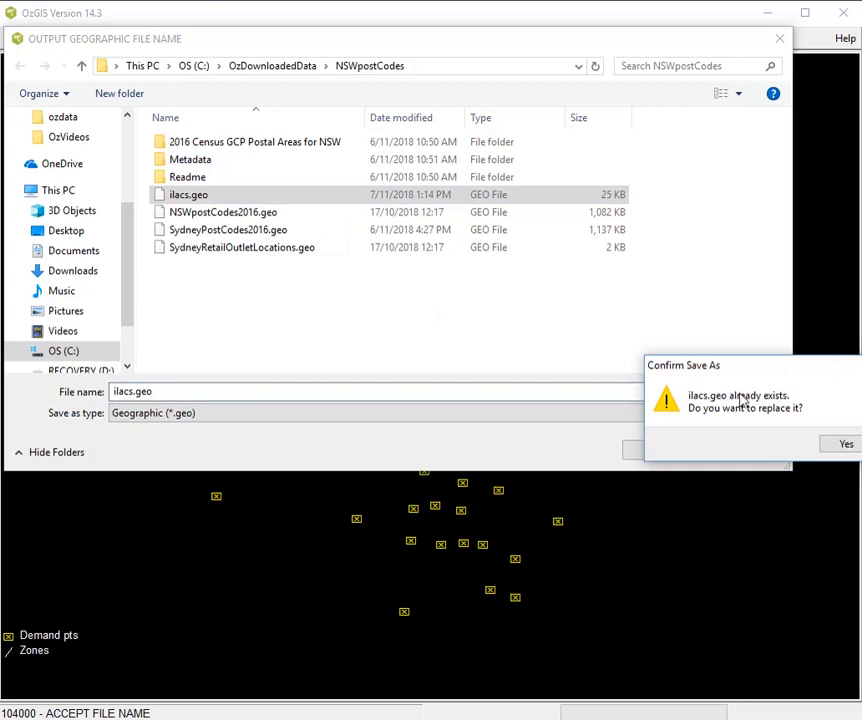
pyautogui.click(831, 446)
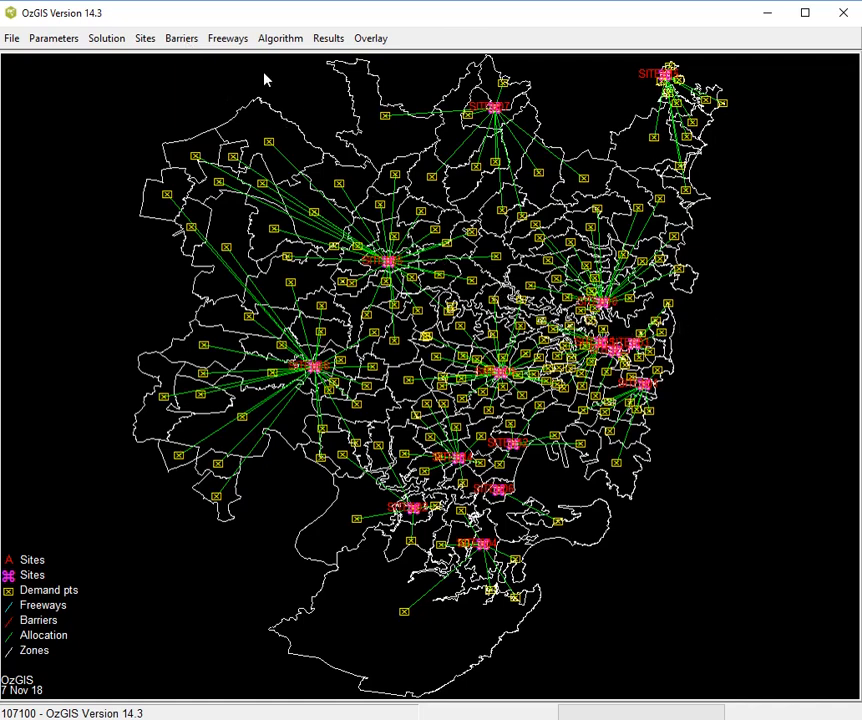
# - Digitise a straight barrier running inland from the east coast, just north of the tight cluster of eastern sites
pyautogui.click(184, 38)
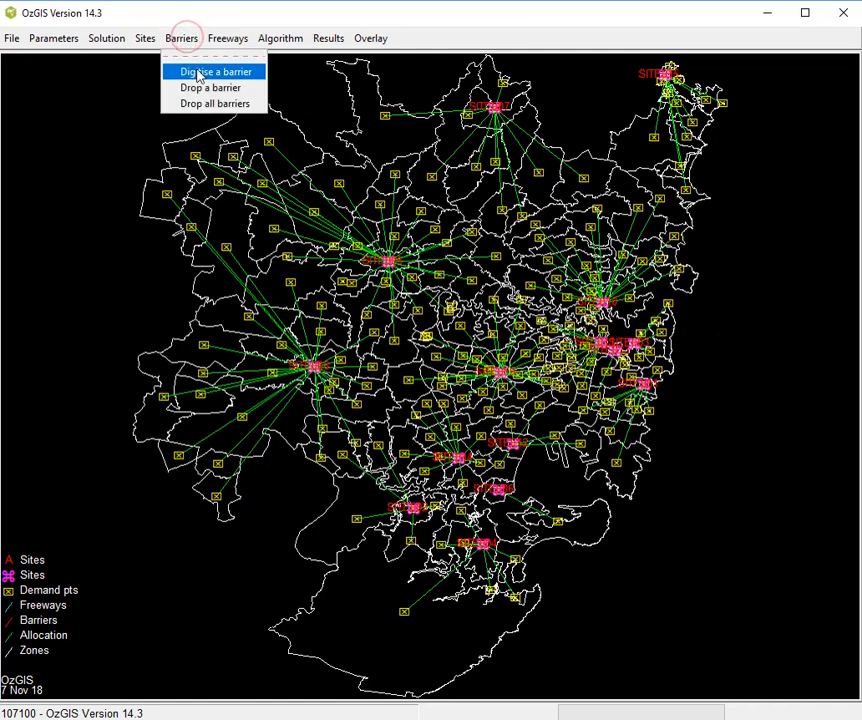
pyautogui.click(210, 72)
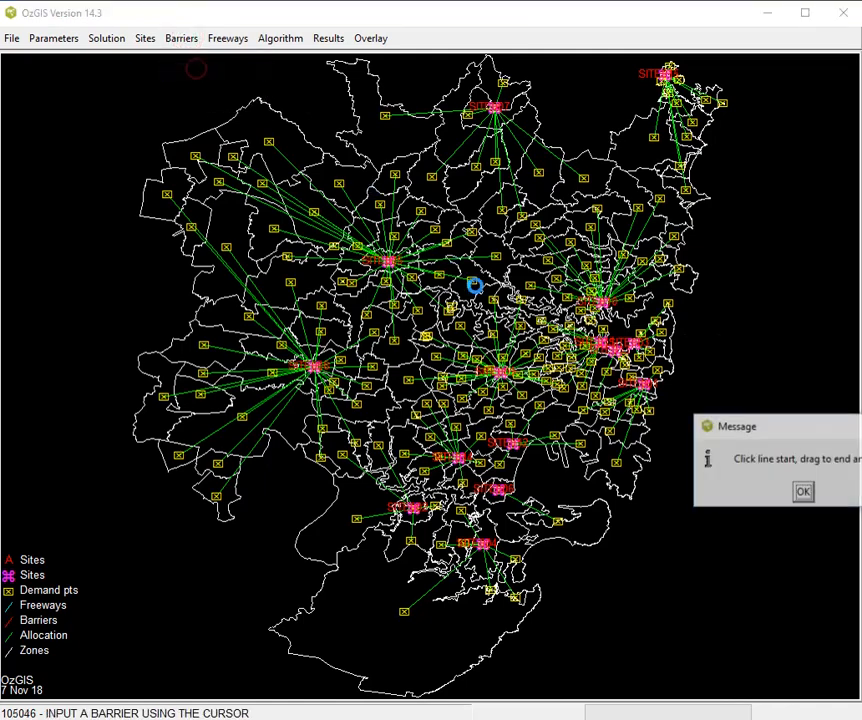
pyautogui.click(803, 492)
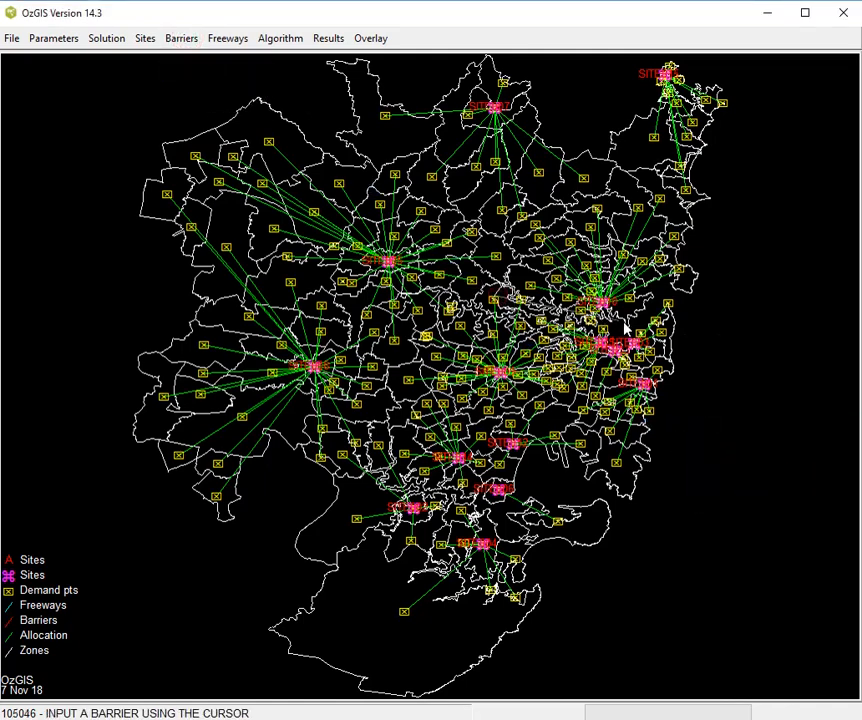
pyautogui.moveTo(698, 322); pyautogui.dragTo(342, 349)
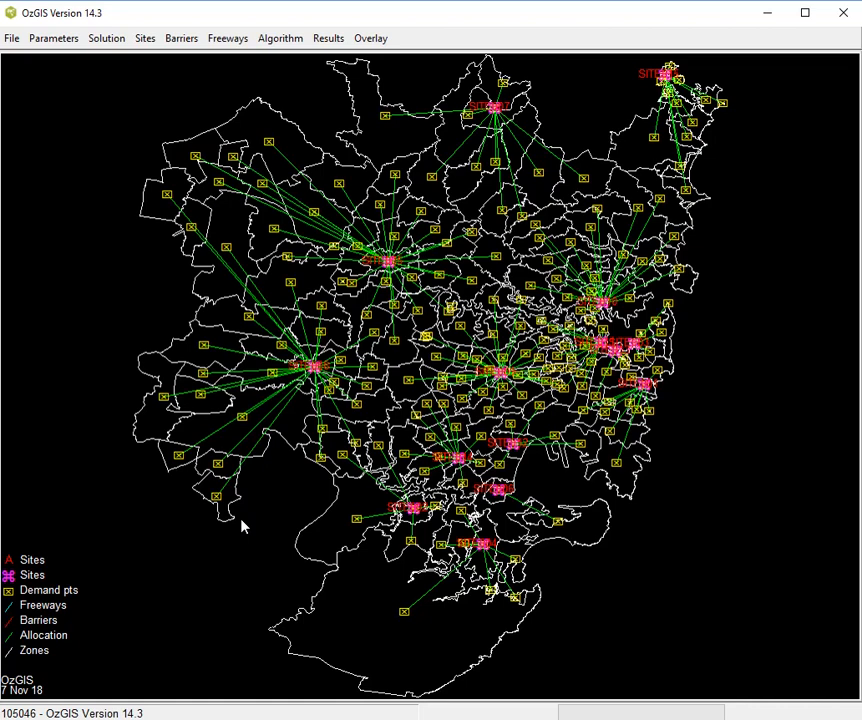
# - Digitise a second barrier from just below SITE012 southeast out to sea, and rerun the Minimum Aggregate Travel algorithm
pyautogui.click(185, 40)
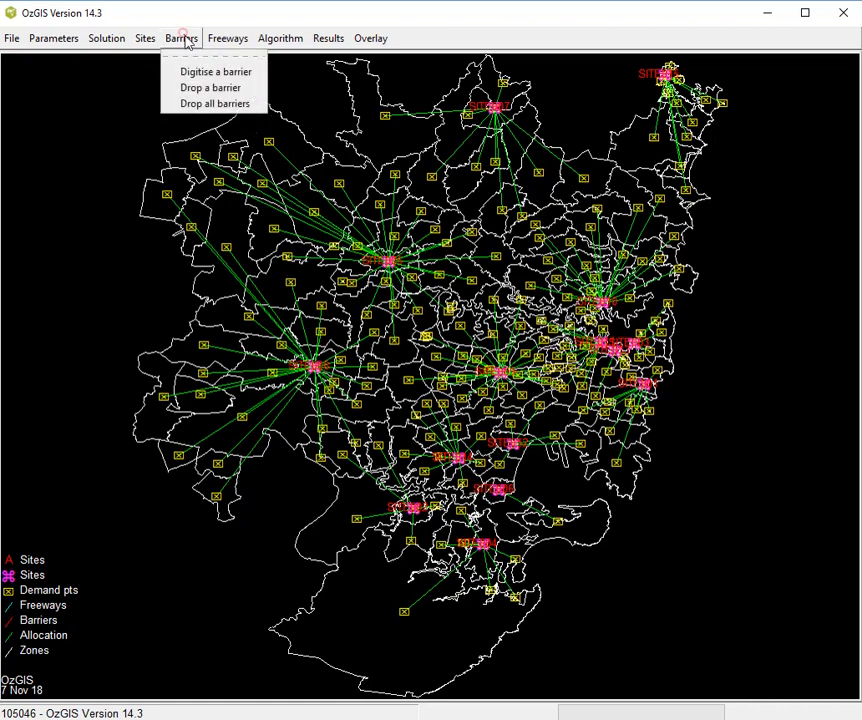
pyautogui.click(190, 70)
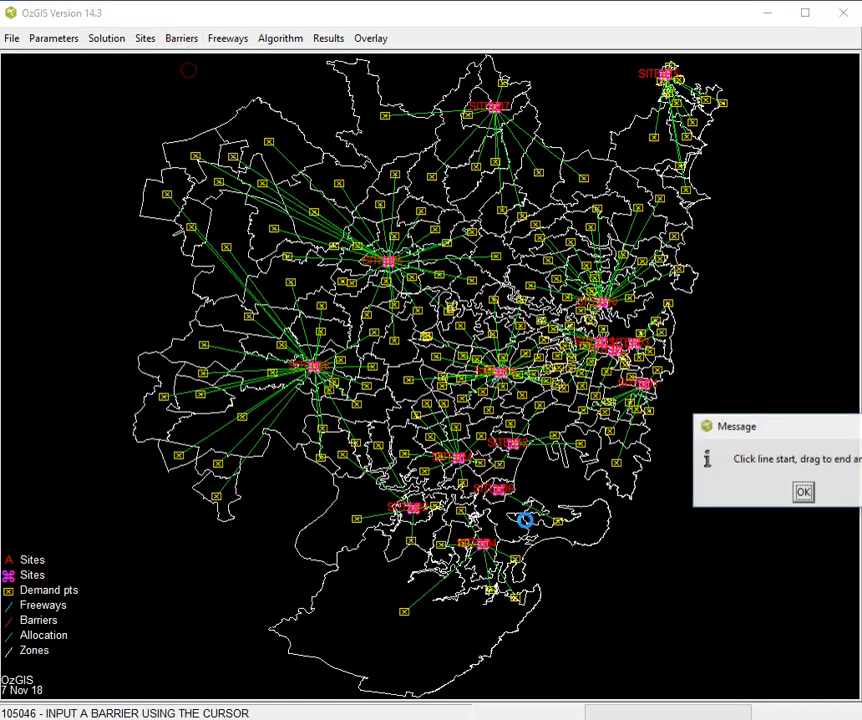
pyautogui.click(803, 491)
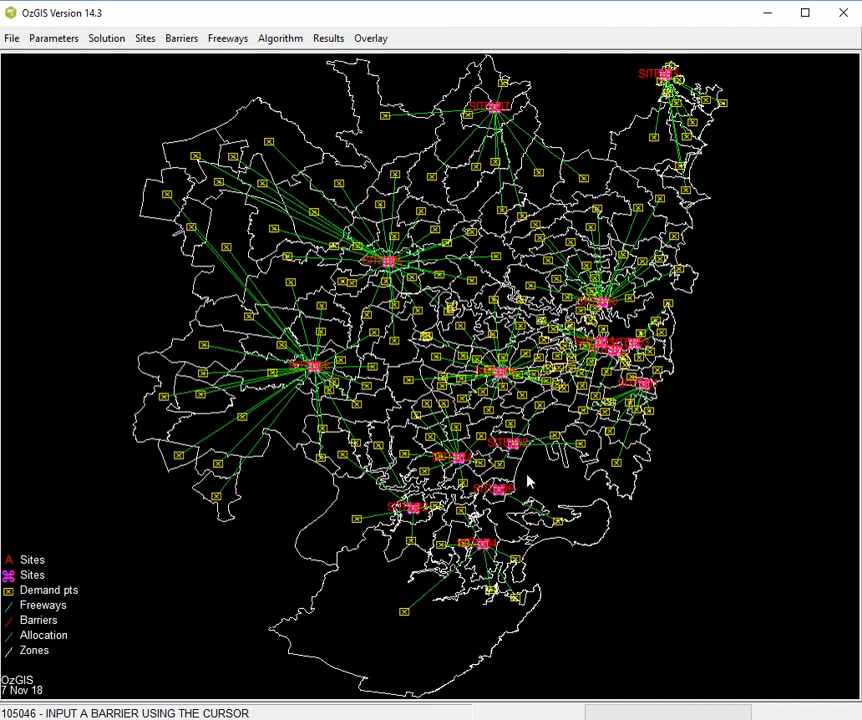
pyautogui.moveTo(597, 505); pyautogui.dragTo(706, 543)
pyautogui.moveTo(763, 567); pyautogui.dragTo(764, 567)
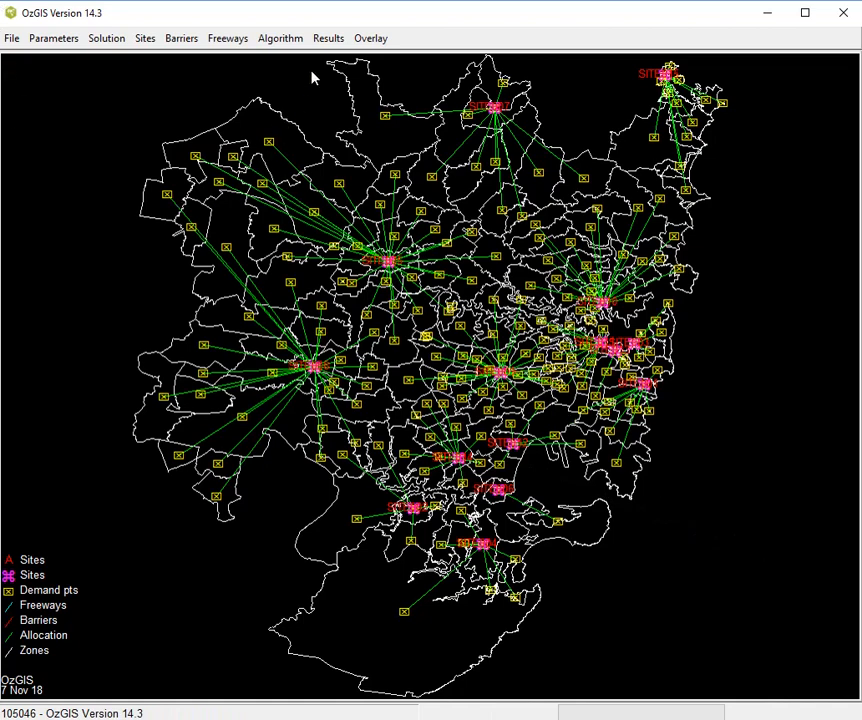
pyautogui.click(262, 37)
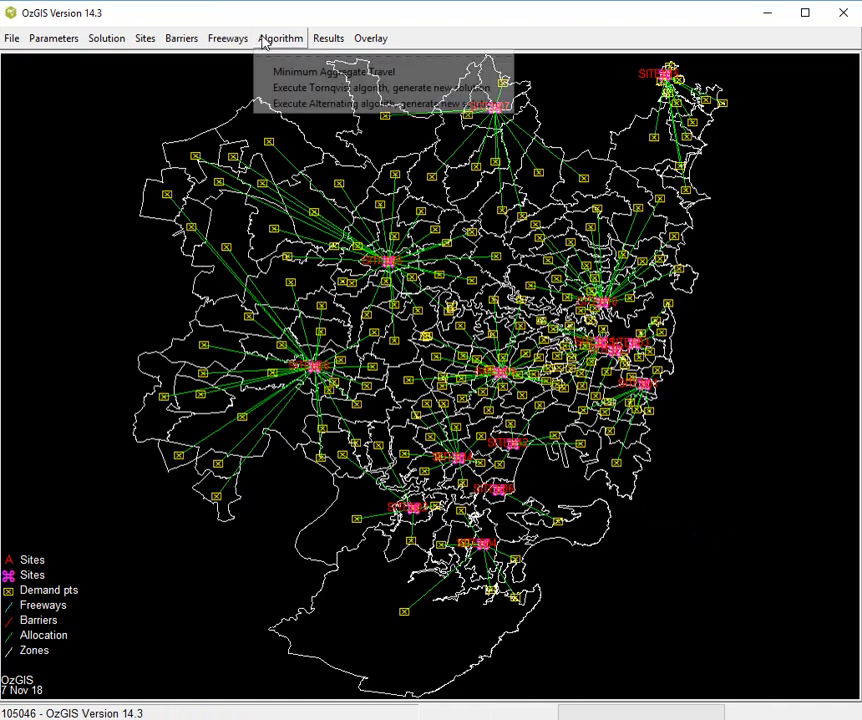
pyautogui.click(326, 73)
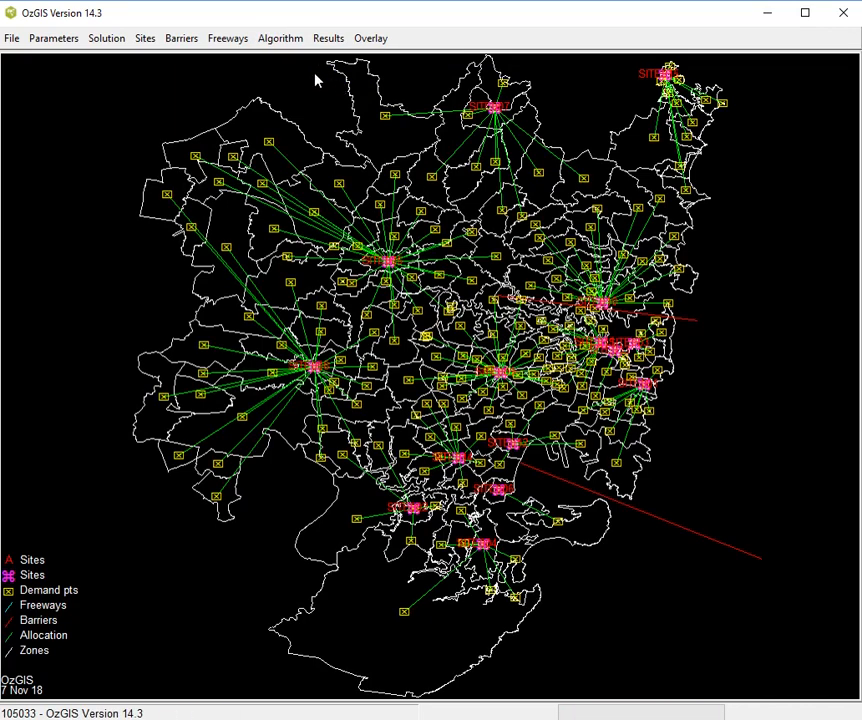
# - Give SITE007 a new name by entering the site owner's first name
pyautogui.click(102, 44)
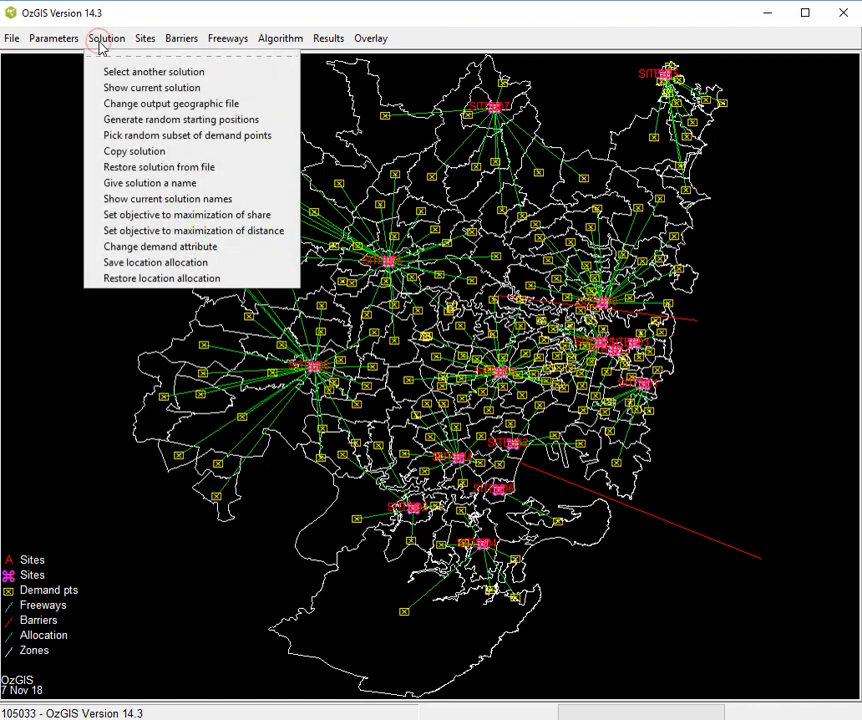
pyautogui.click(142, 40)
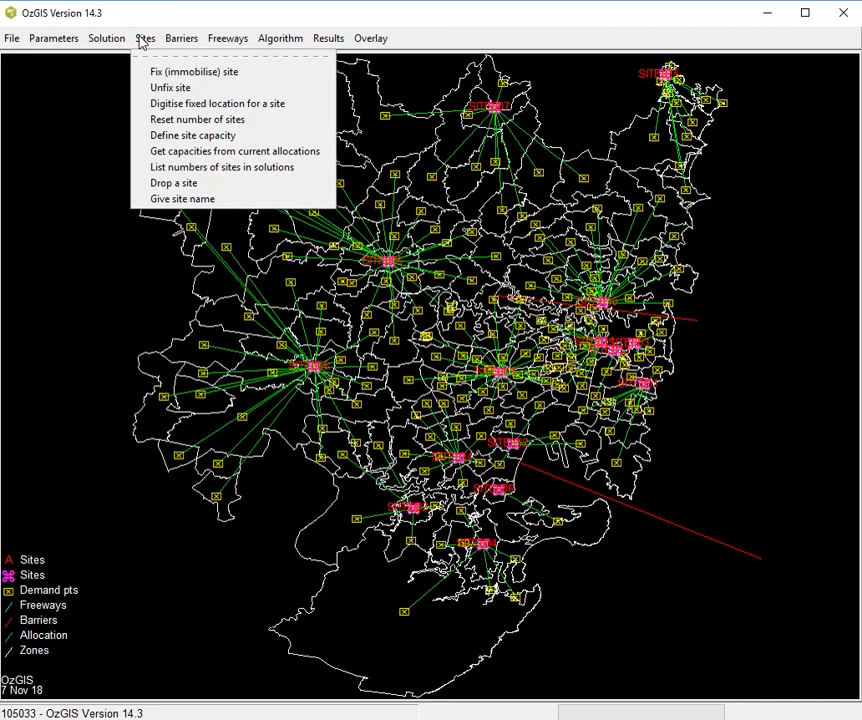
pyautogui.click(157, 201)
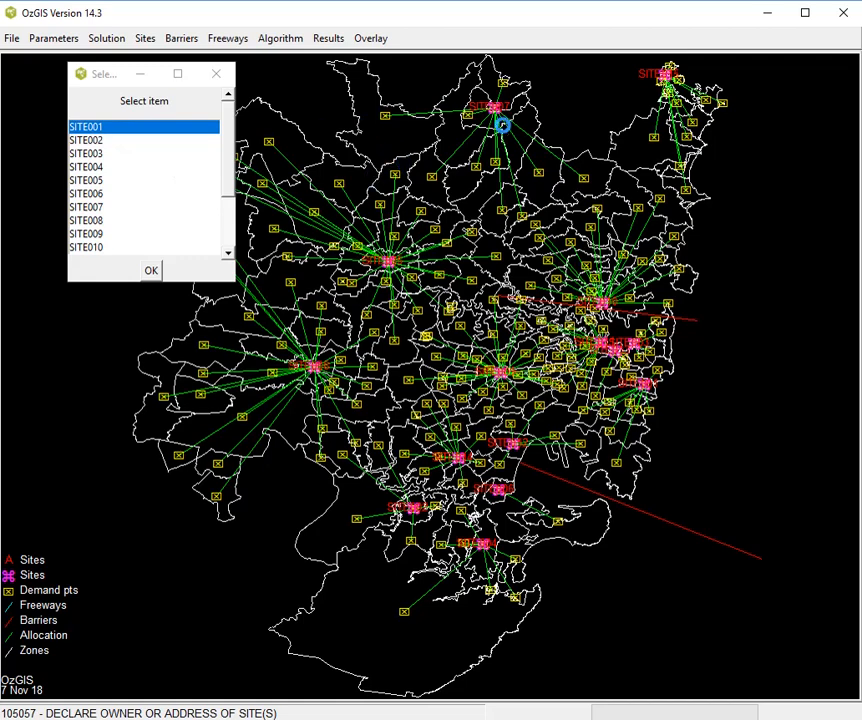
pyautogui.click(102, 207)
pyautogui.click(150, 272)
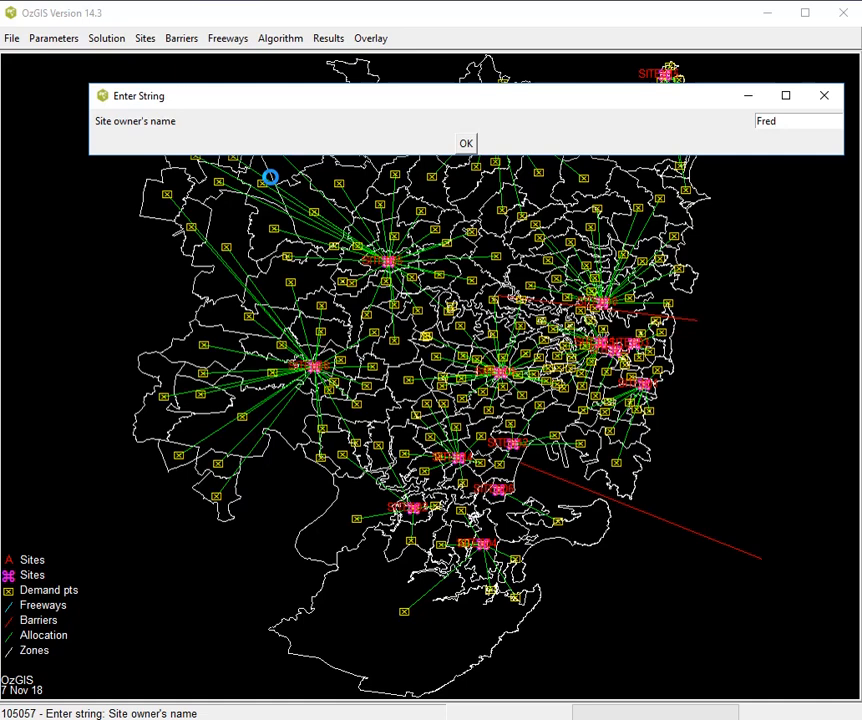
pyautogui.press('Return')
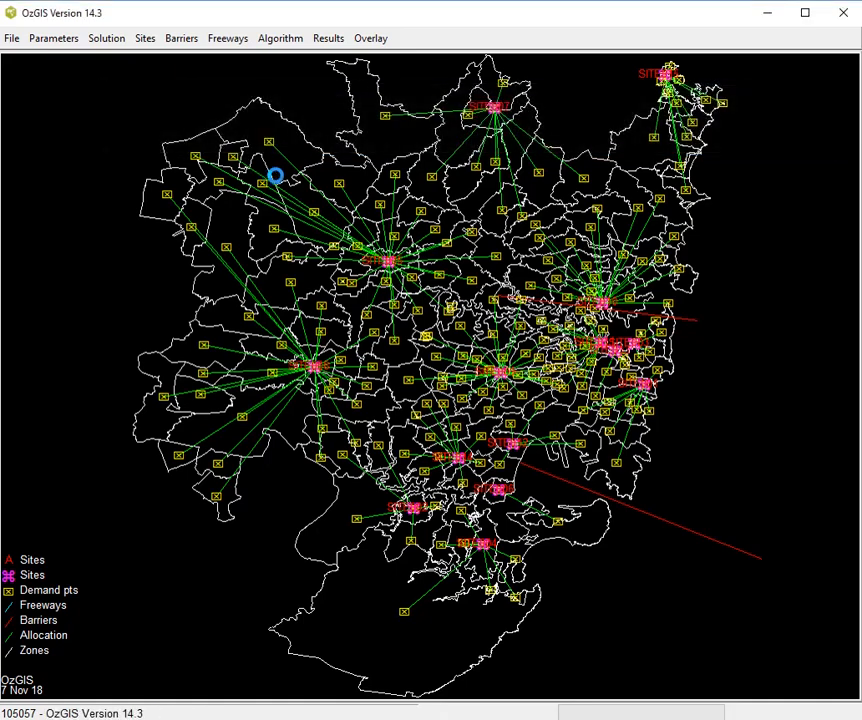
# - Rerun Minimum Aggregate Travel to redraw the allocation map with the renamed site
pyautogui.click(325, 39)
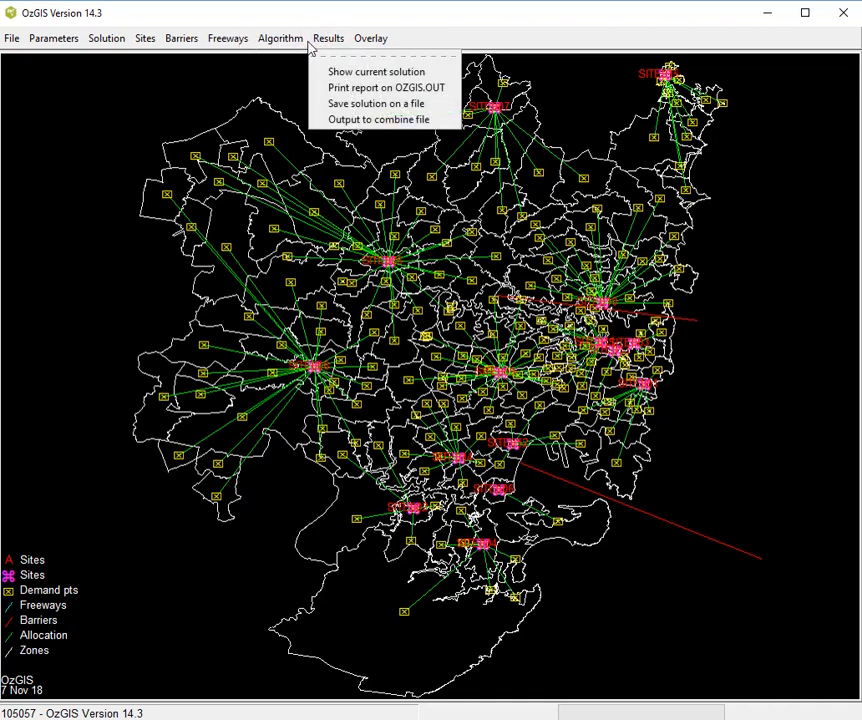
pyautogui.click(289, 40)
pyautogui.click(294, 69)
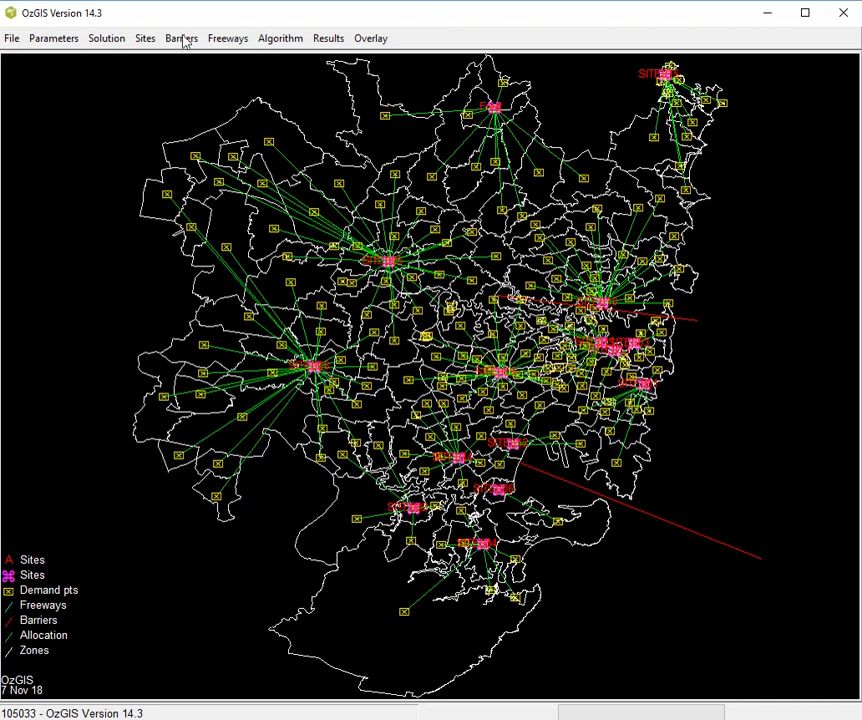
# - Digitise a fixed location slightly southeast of the renamed northern site, assign it to that site, and rerun Minimum Aggregate Travel
pyautogui.click(152, 40)
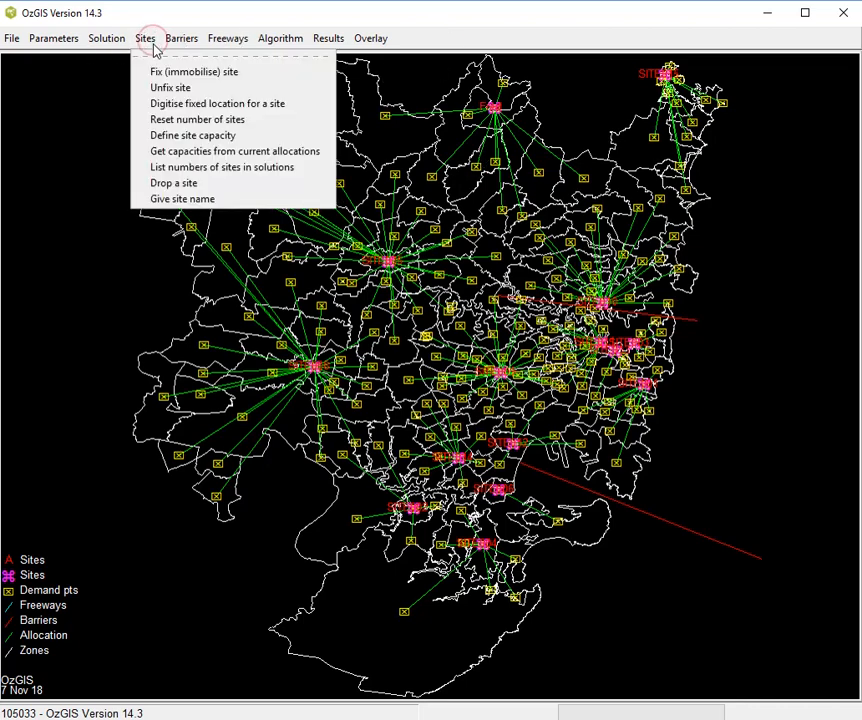
pyautogui.click(183, 104)
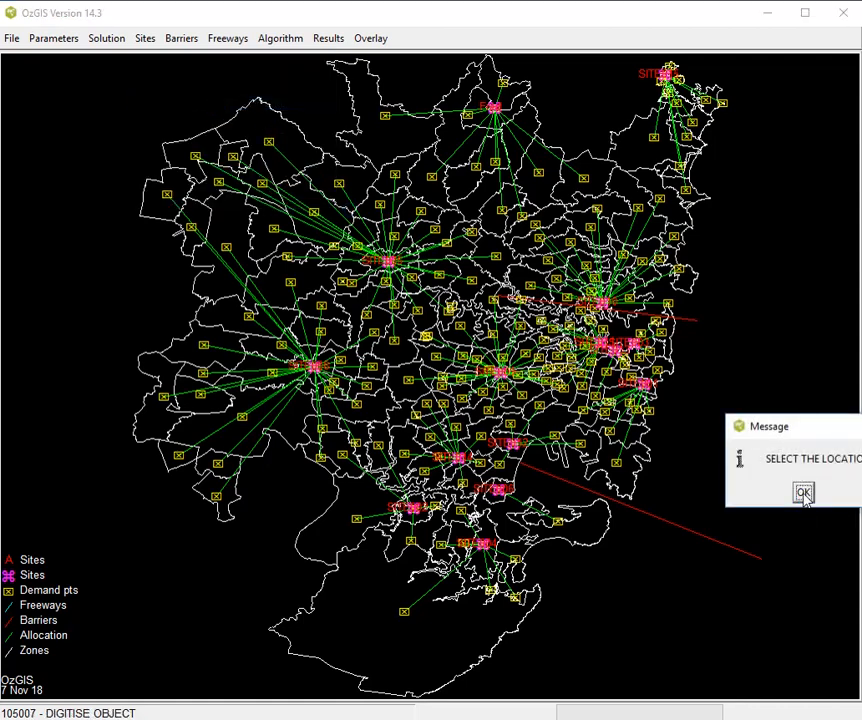
pyautogui.click(803, 492)
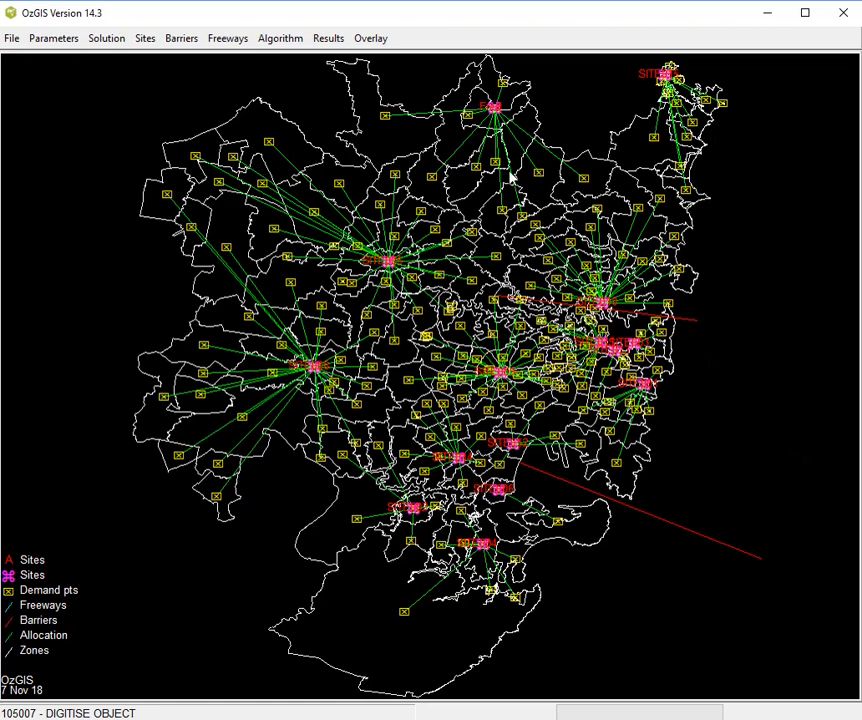
pyautogui.click(505, 127)
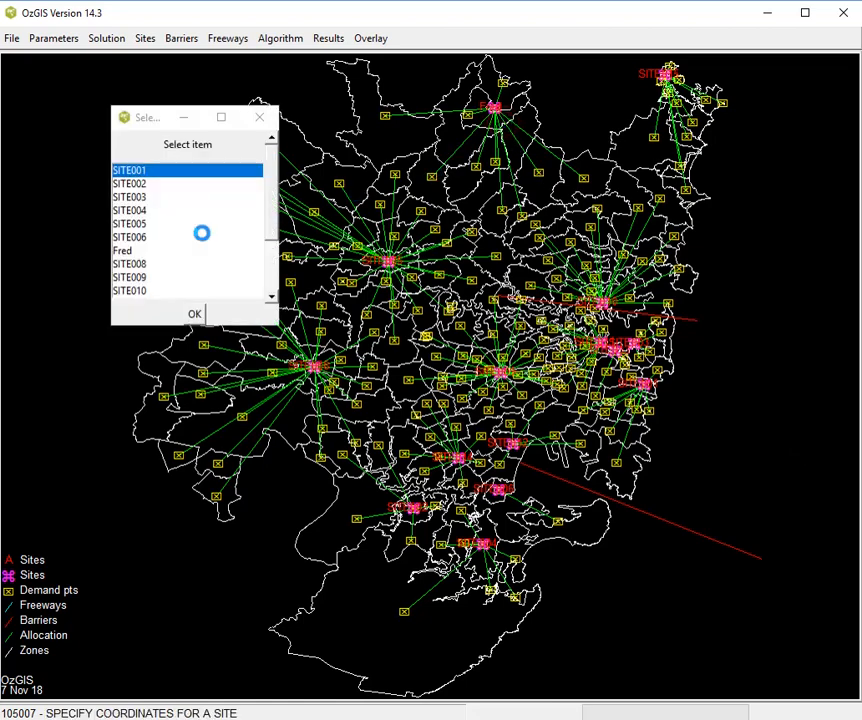
pyautogui.doubleClick(131, 252)
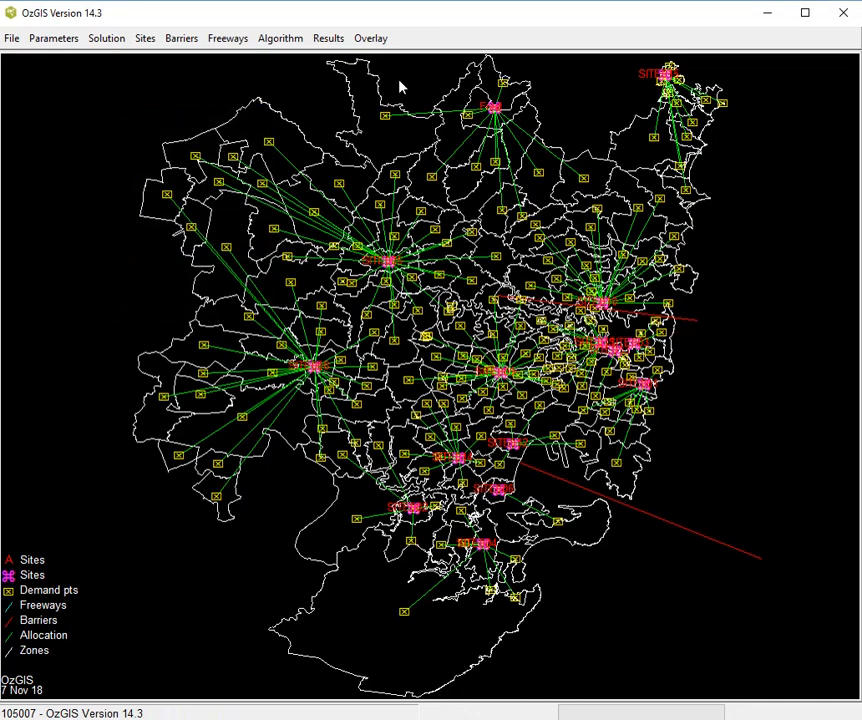
pyautogui.click(281, 39)
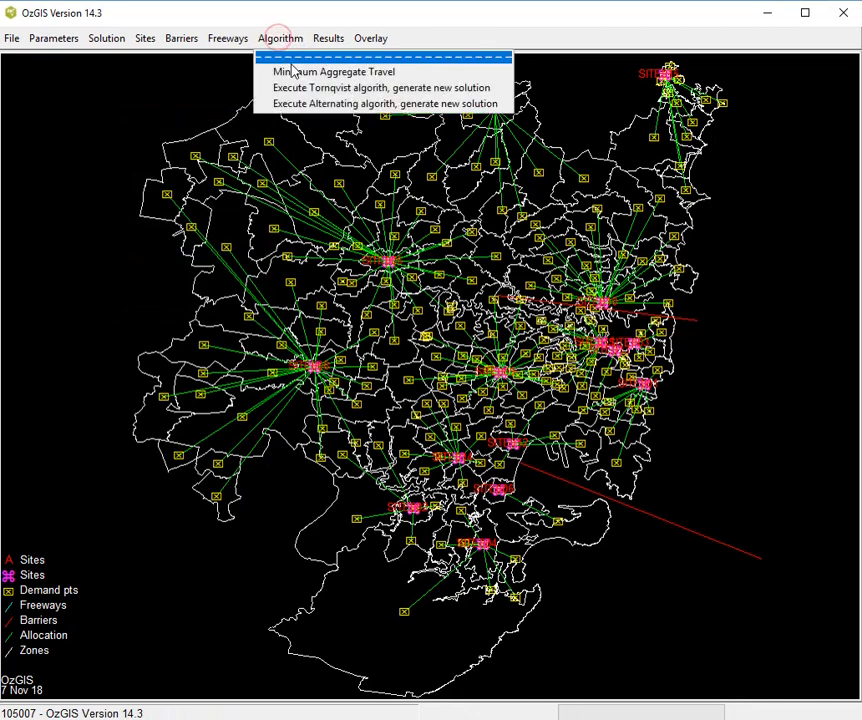
pyautogui.click(294, 72)
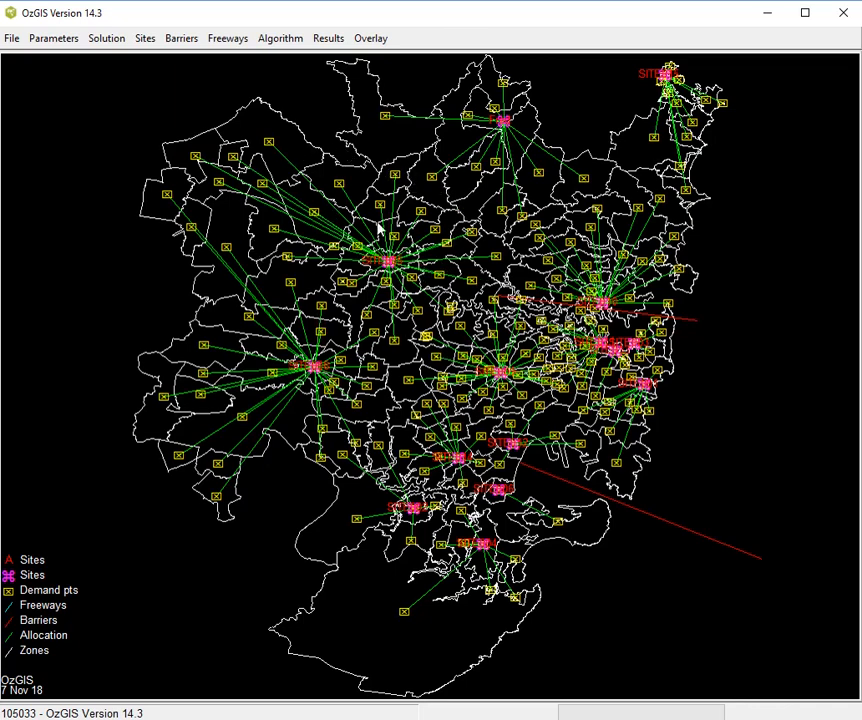
# - Output the allocation to a sales territories combine file in the NSWpostCodes folder and give it a matching title
pyautogui.click(334, 41)
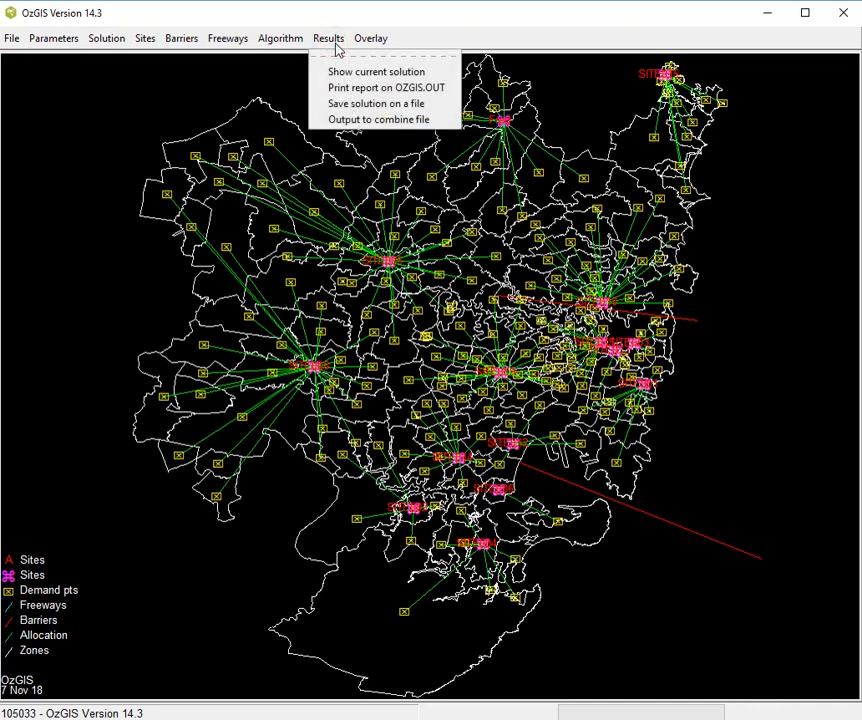
pyautogui.click(351, 121)
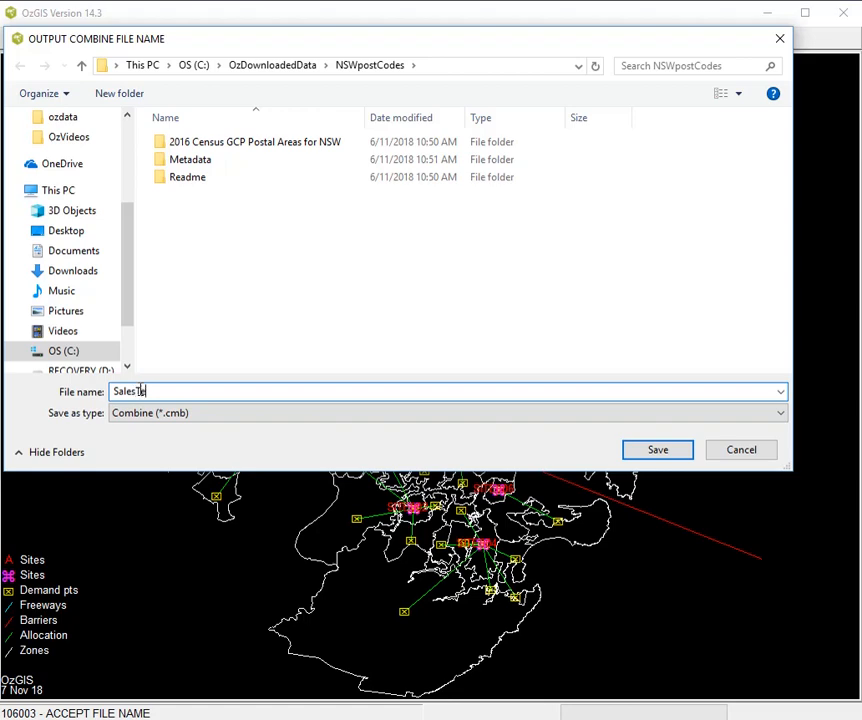
pyautogui.press('Return')
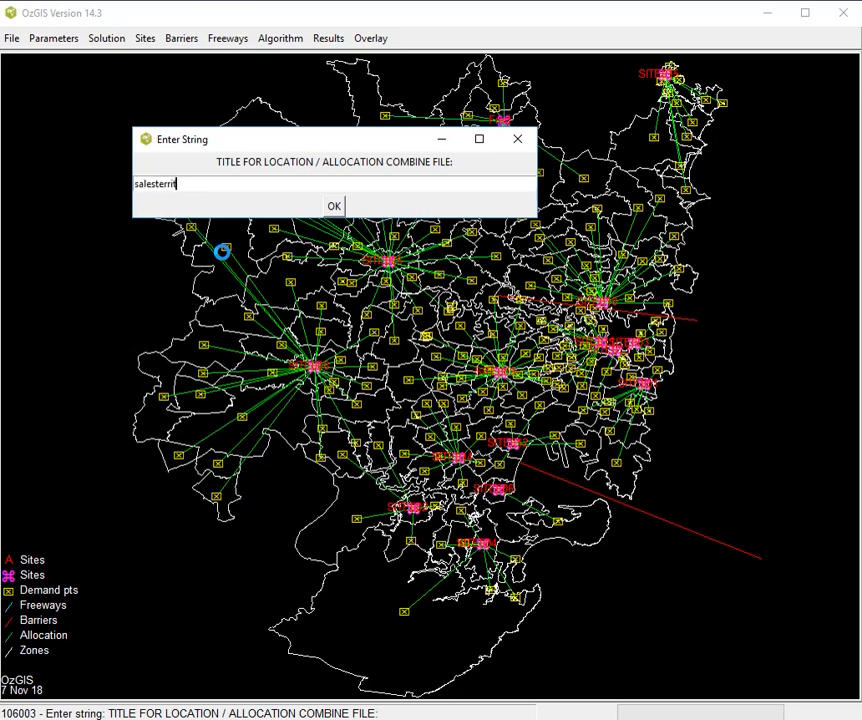
pyautogui.press('Return')
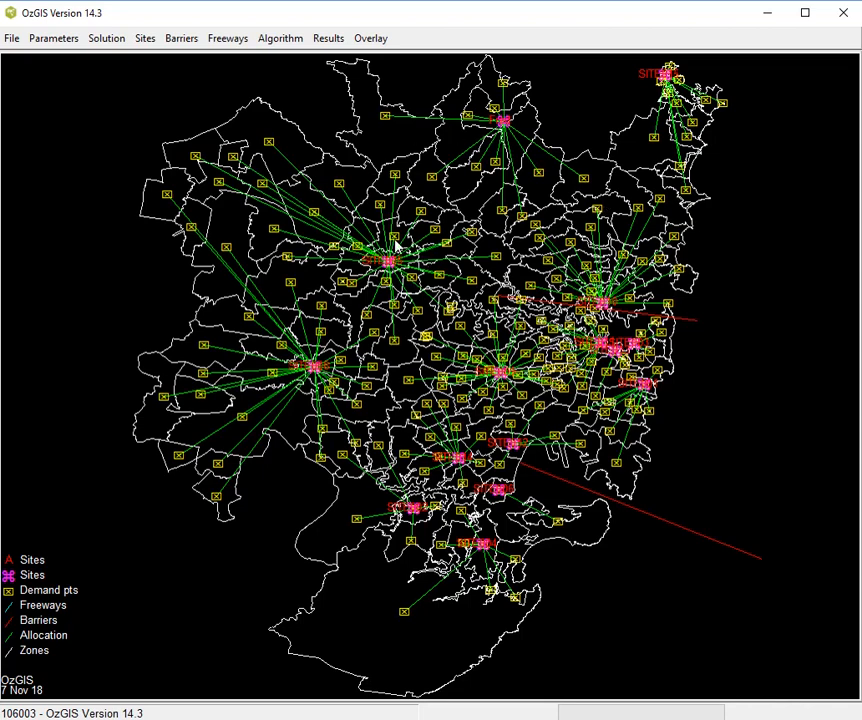
# - Leave the location allocation and change the device file to C256SV3.dev
pyautogui.click(12, 38)
pyautogui.click(25, 73)
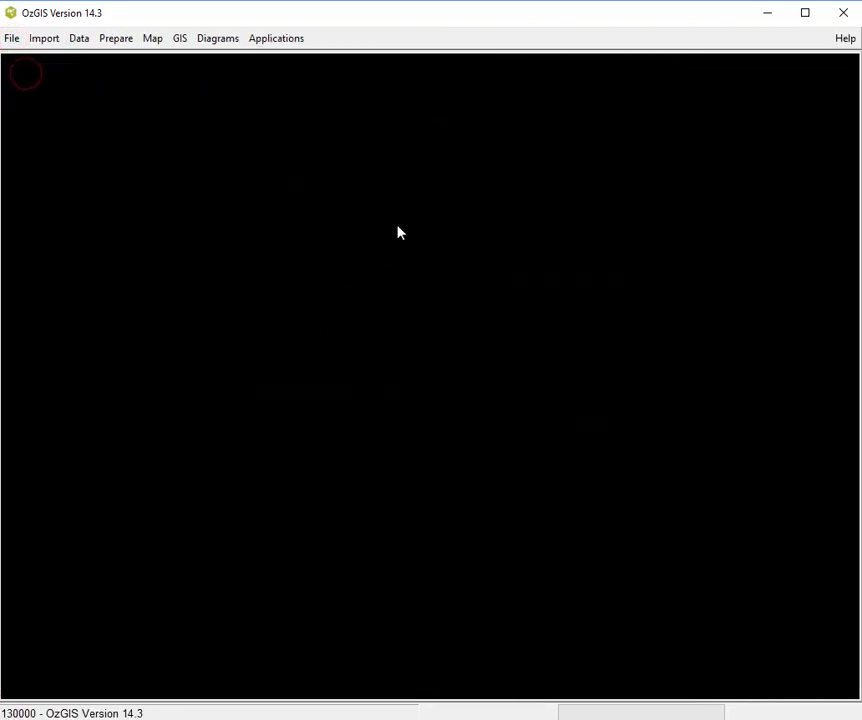
pyautogui.click(281, 40)
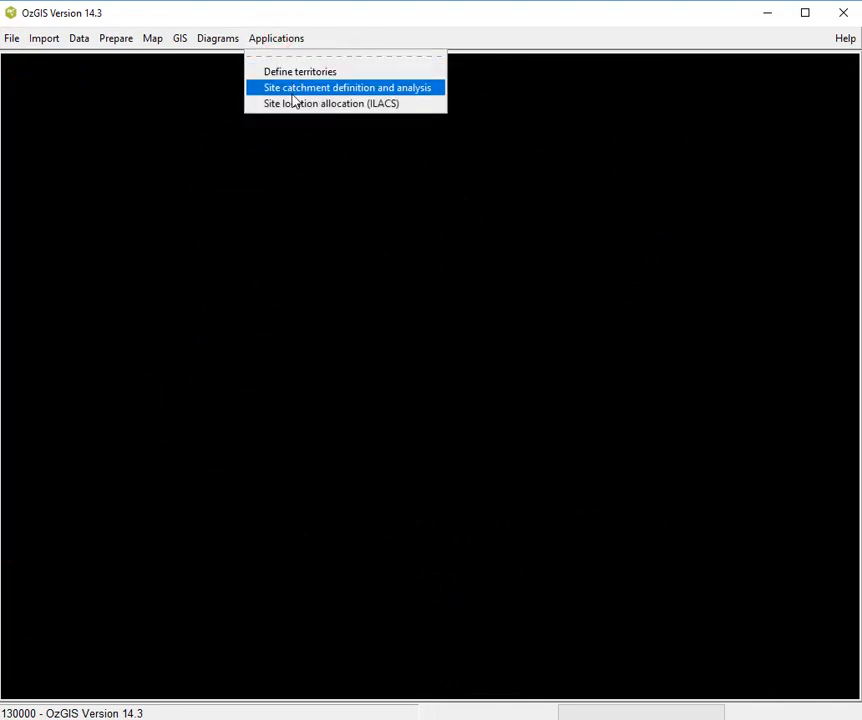
pyautogui.click(79, 37)
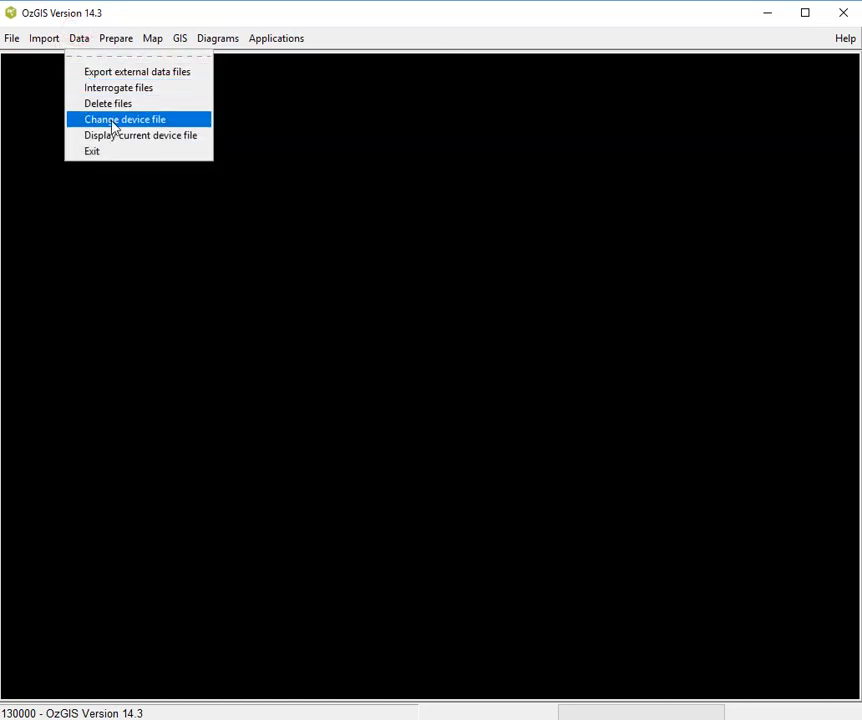
pyautogui.click(110, 121)
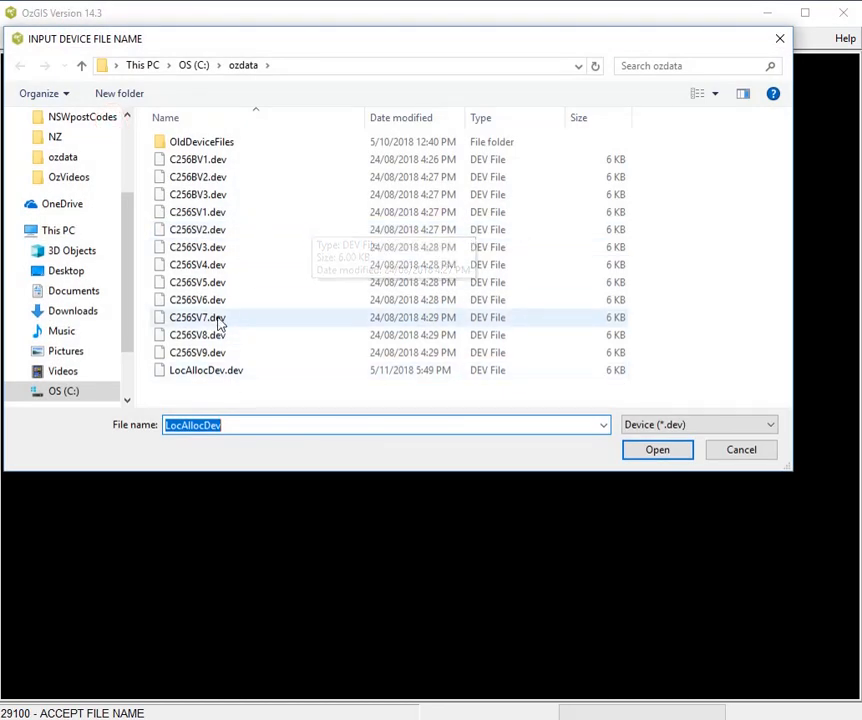
pyautogui.doubleClick(173, 247)
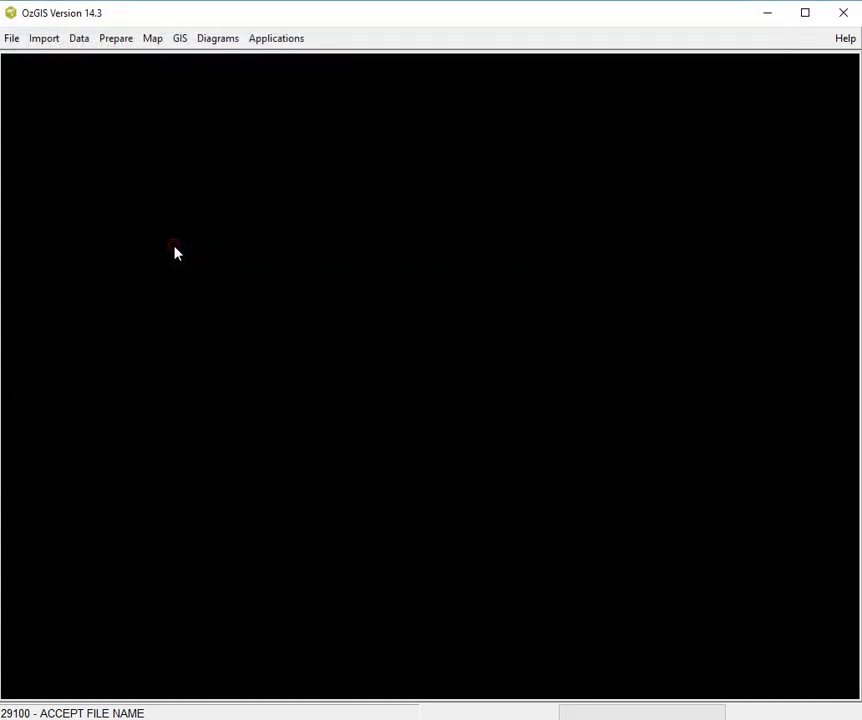
# - Start sales territory definition with the zones file SydneyPostCodes2016.geo and attribute file NSW_PostCodes2016Census.att from the NSWpostCodes folder
pyautogui.click(268, 39)
pyautogui.click(298, 72)
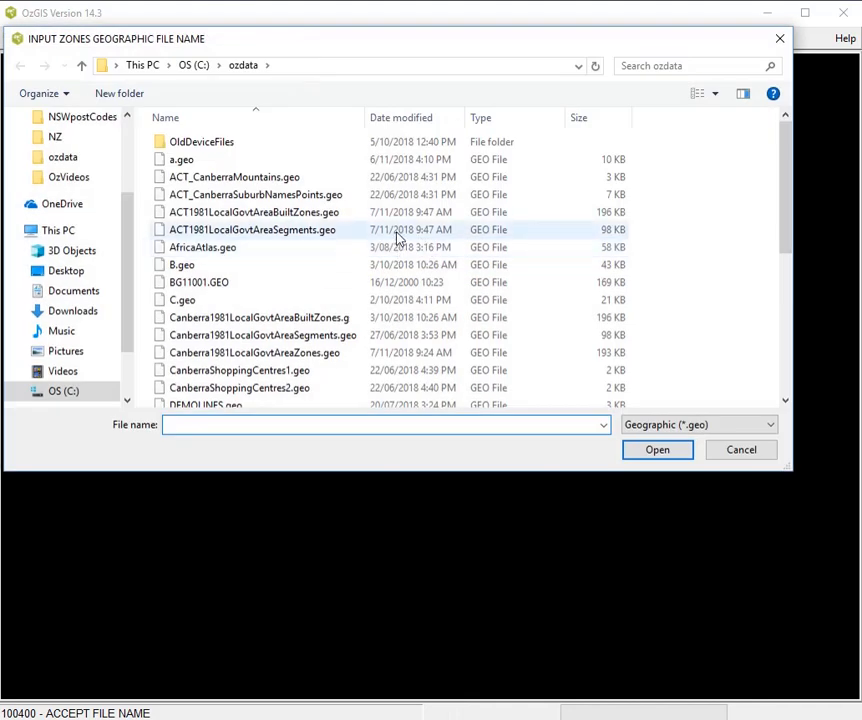
pyautogui.click(86, 119)
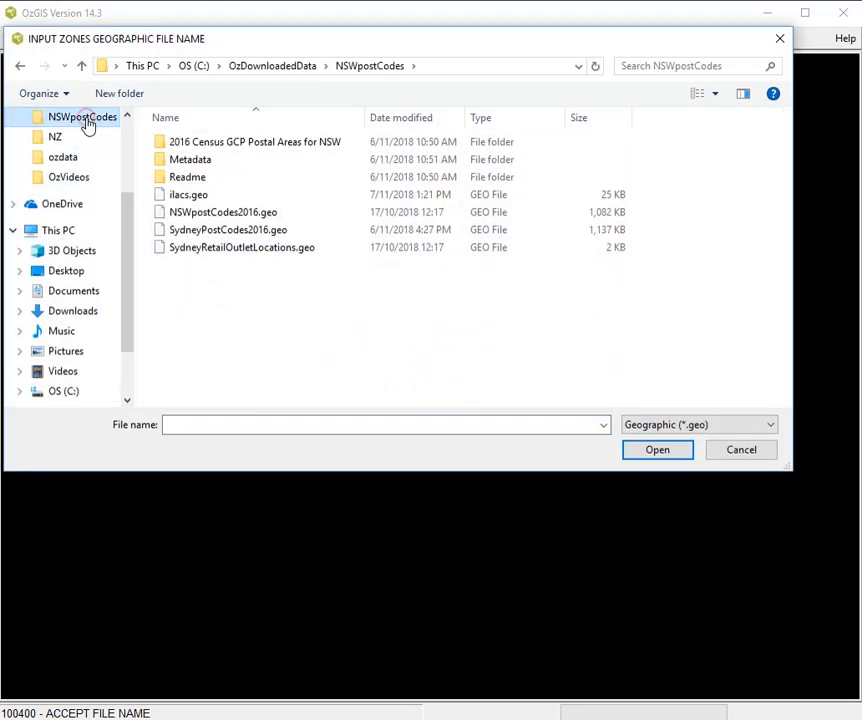
pyautogui.doubleClick(233, 233)
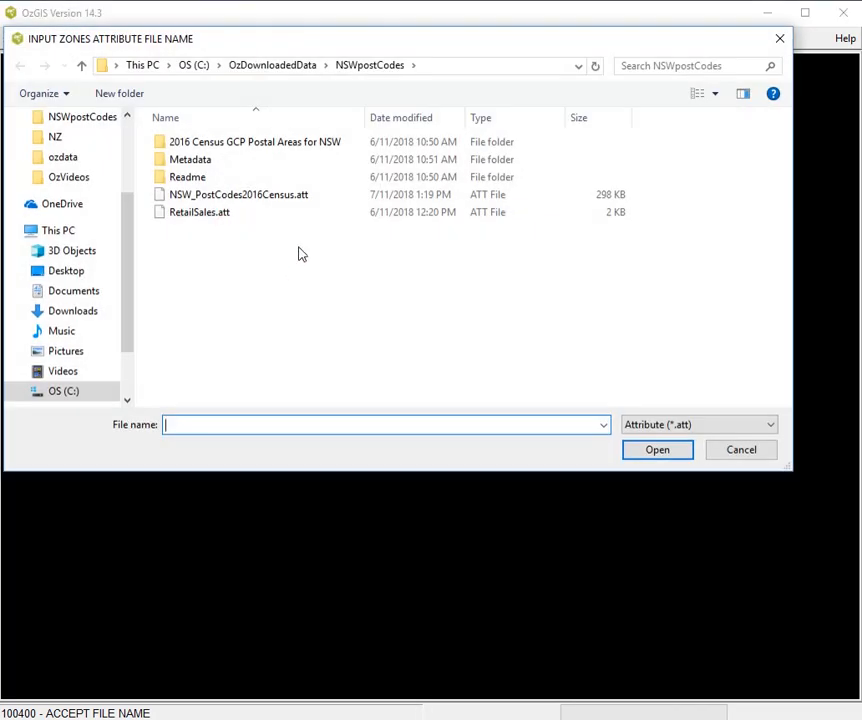
pyautogui.doubleClick(274, 199)
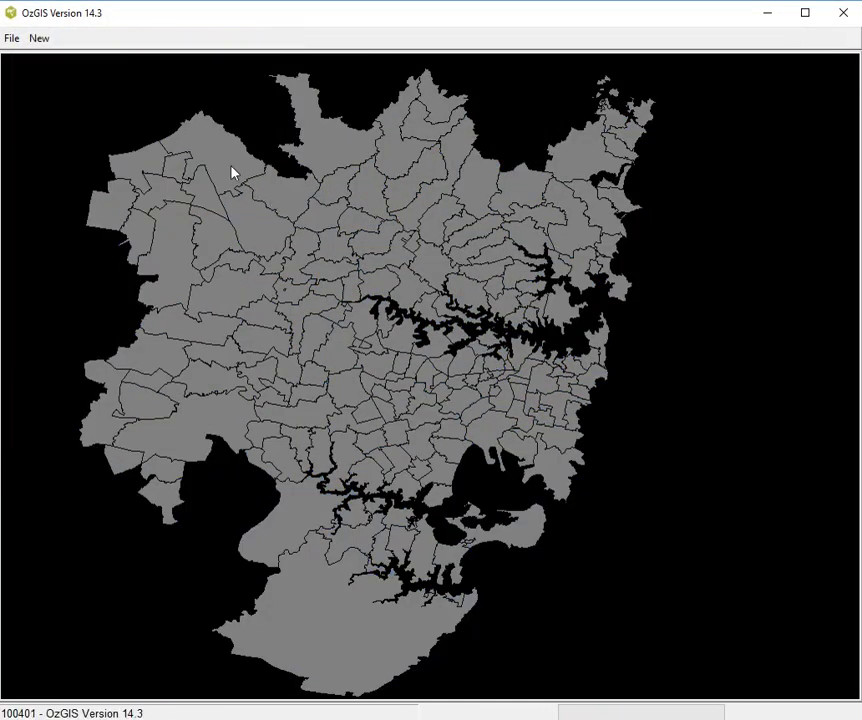
# - Start a new set of territories from the combine file SalesTerr.cmb
pyautogui.click(41, 39)
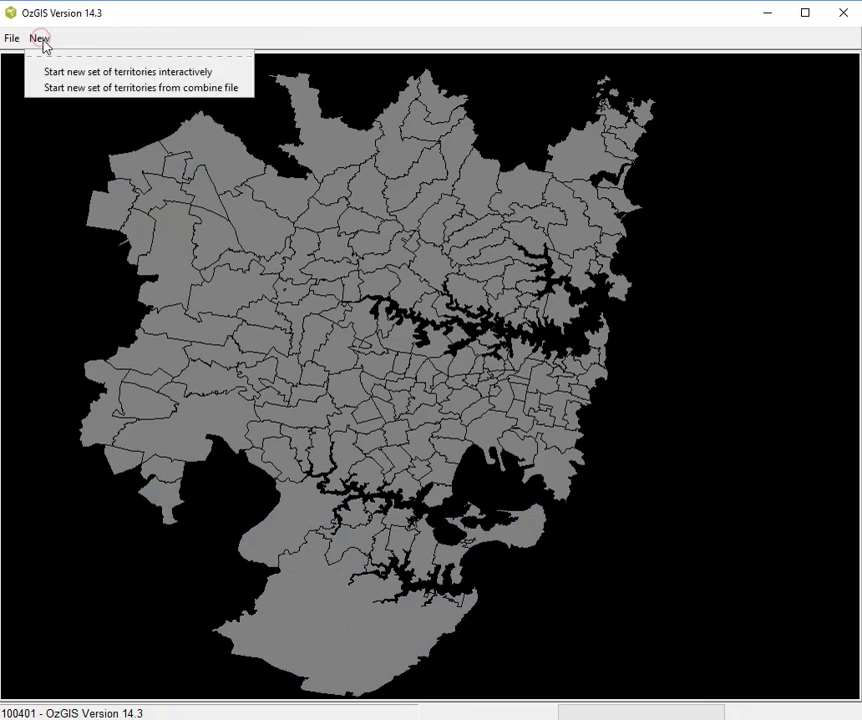
pyautogui.click(80, 89)
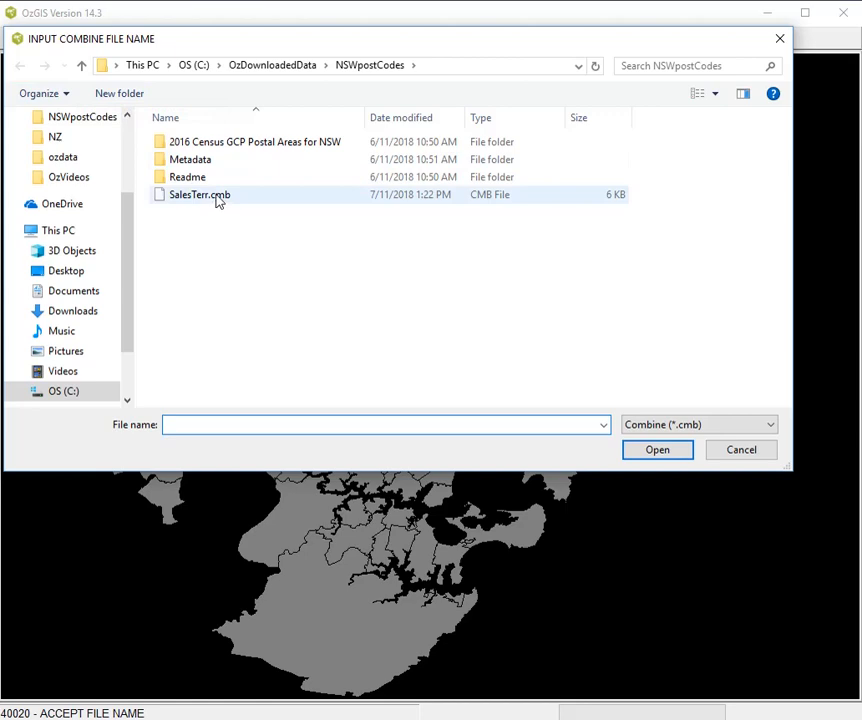
pyautogui.doubleClick(216, 196)
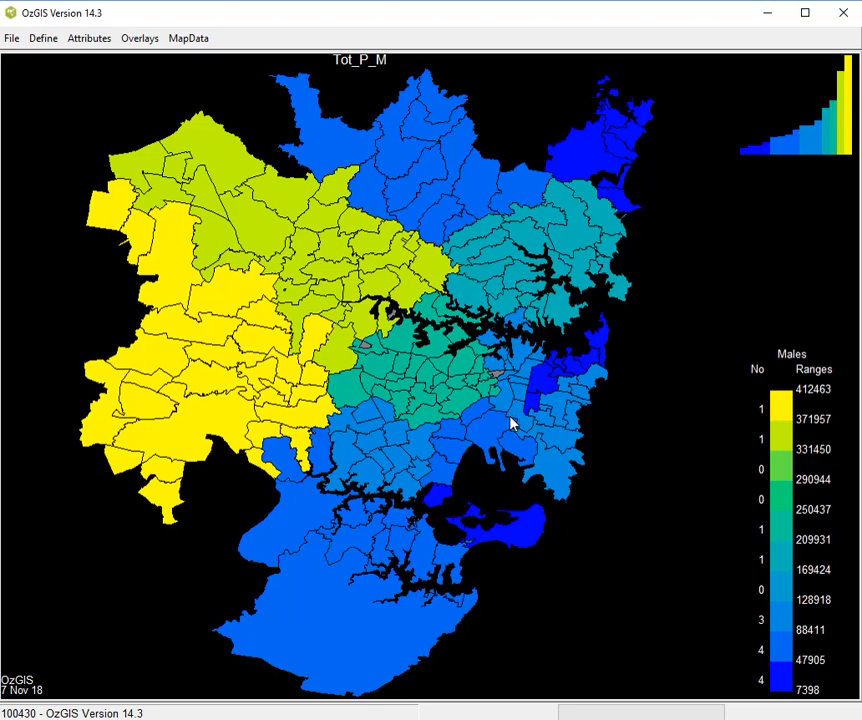
# - Display the territory names on the map using graphics text number 1
pyautogui.click(42, 42)
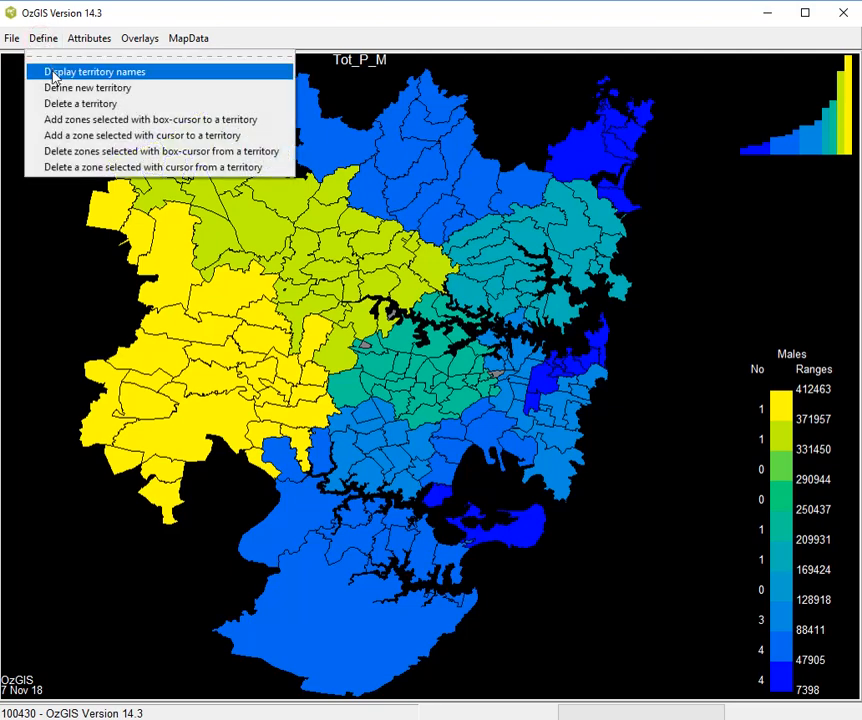
pyautogui.click(57, 73)
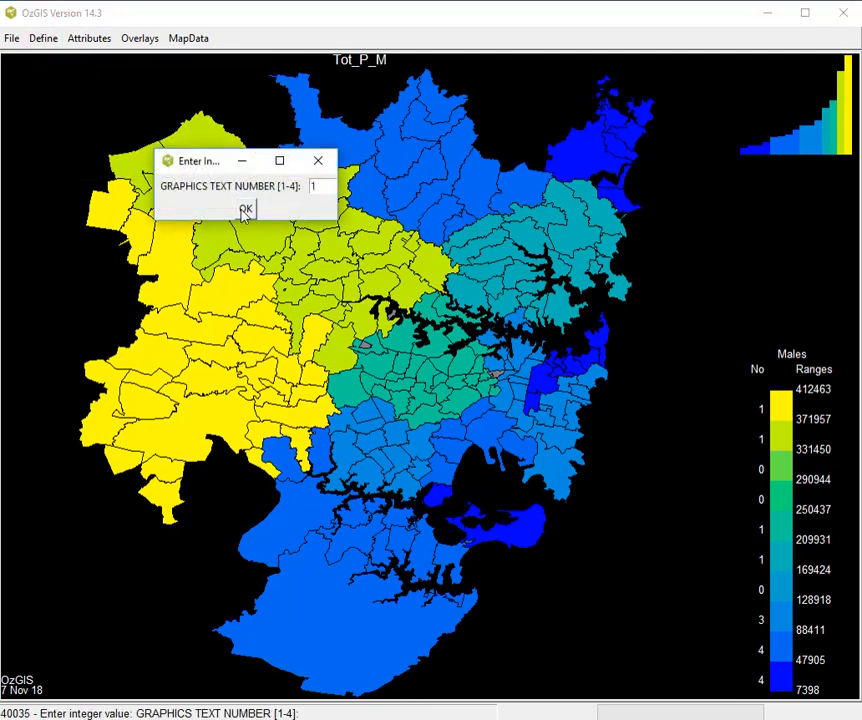
pyautogui.click(246, 210)
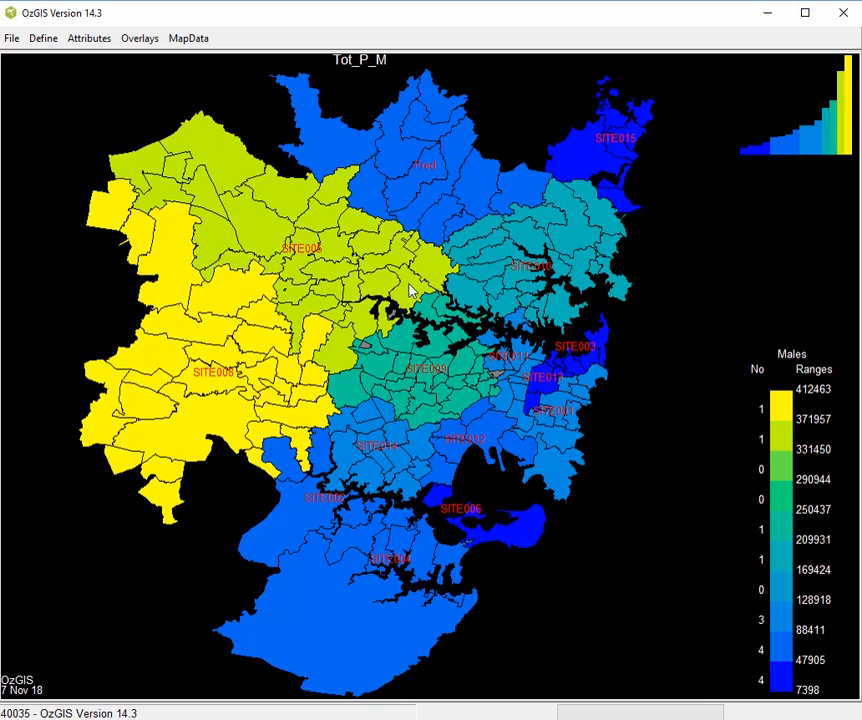
# - Add the zone beside the small grey gap between SITE005 and SITE009 to territory SITE005
pyautogui.click(366, 346)
pyautogui.click(61, 41)
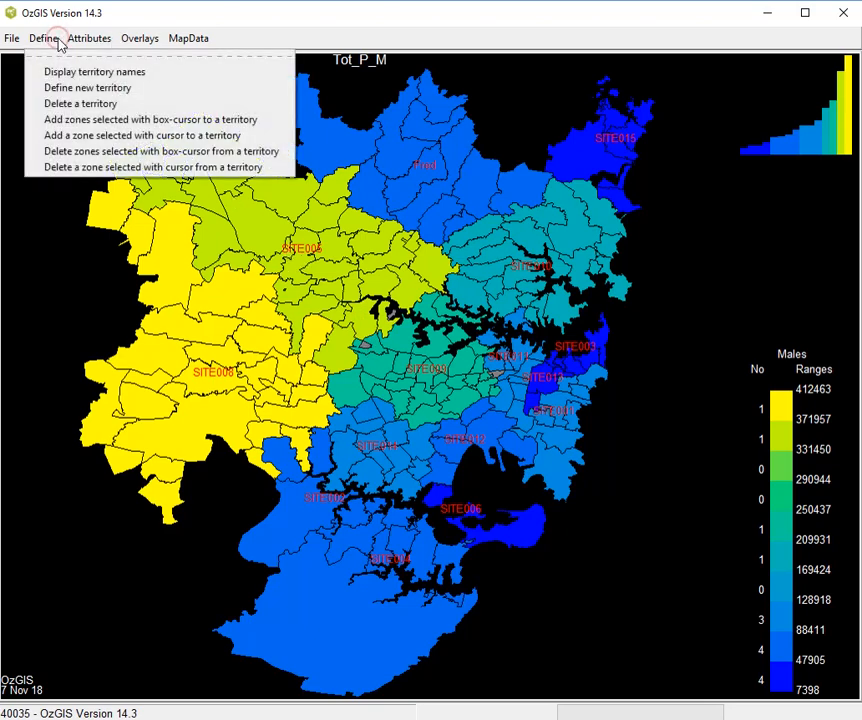
pyautogui.click(63, 140)
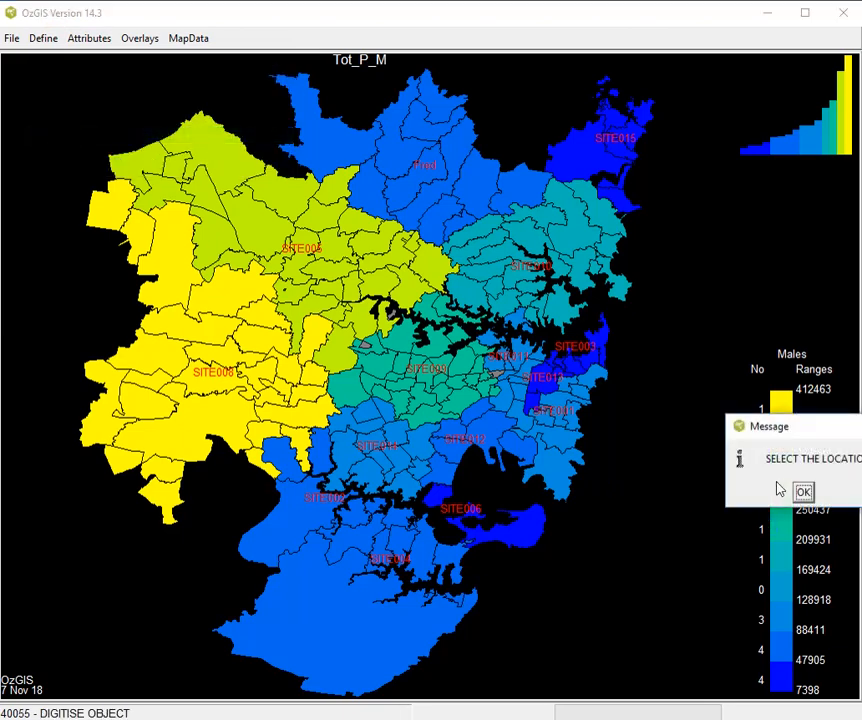
pyautogui.click(805, 491)
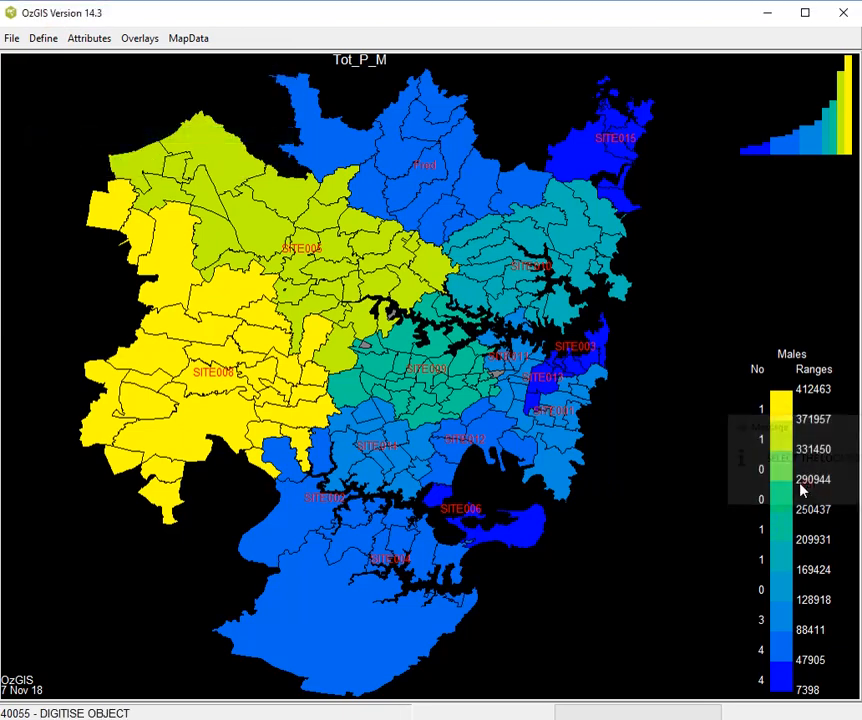
pyautogui.click(366, 349)
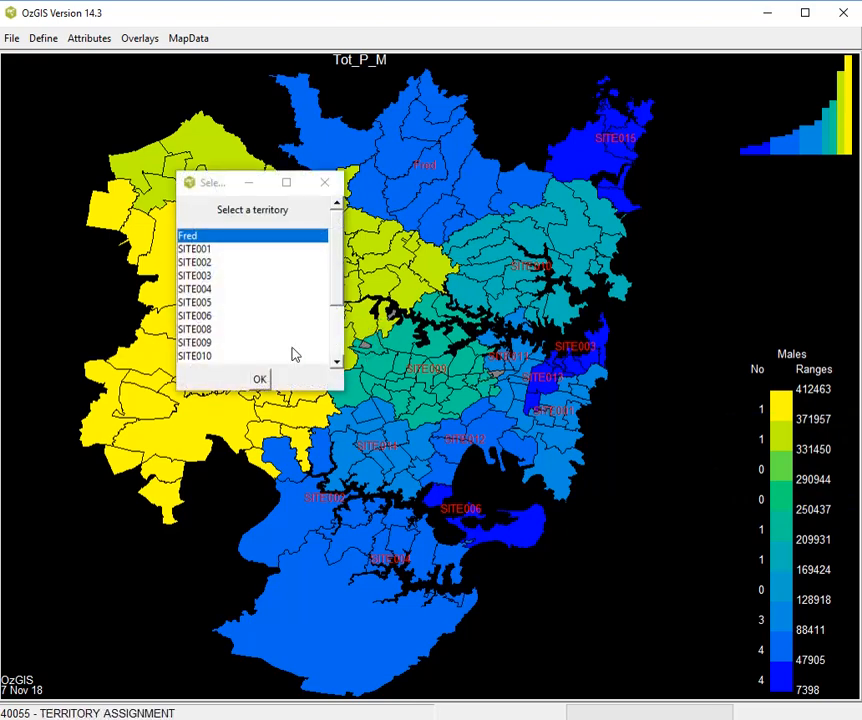
pyautogui.doubleClick(190, 302)
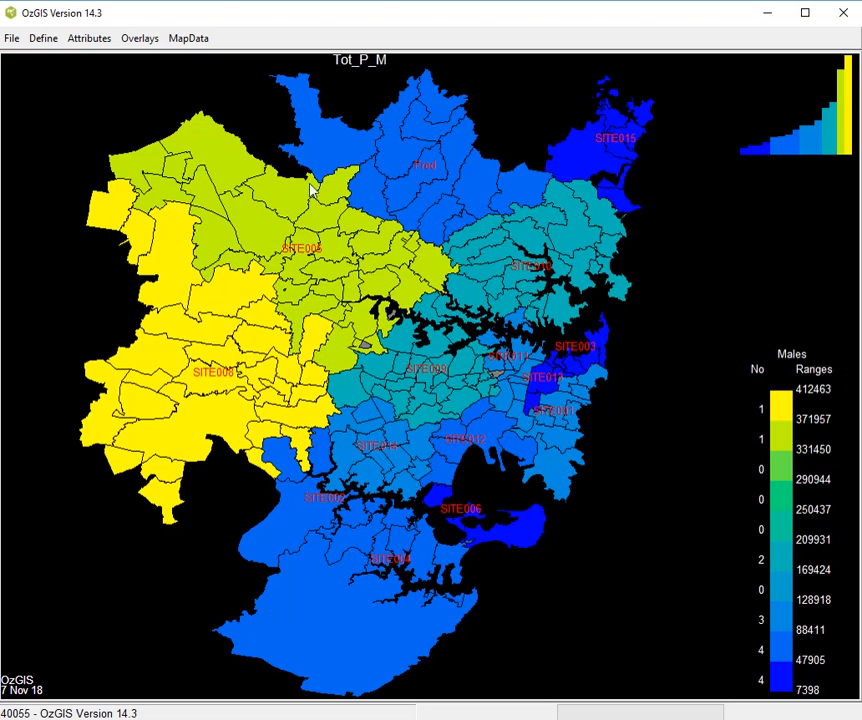
pyautogui.click(77, 38)
pyautogui.moveTo(125, 42)
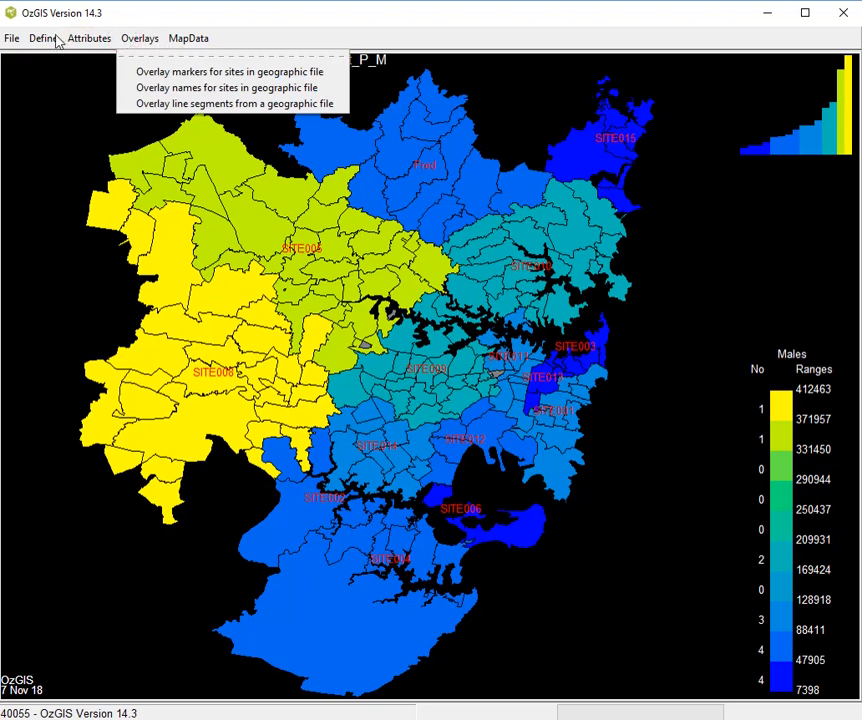
pyautogui.moveTo(58, 40)
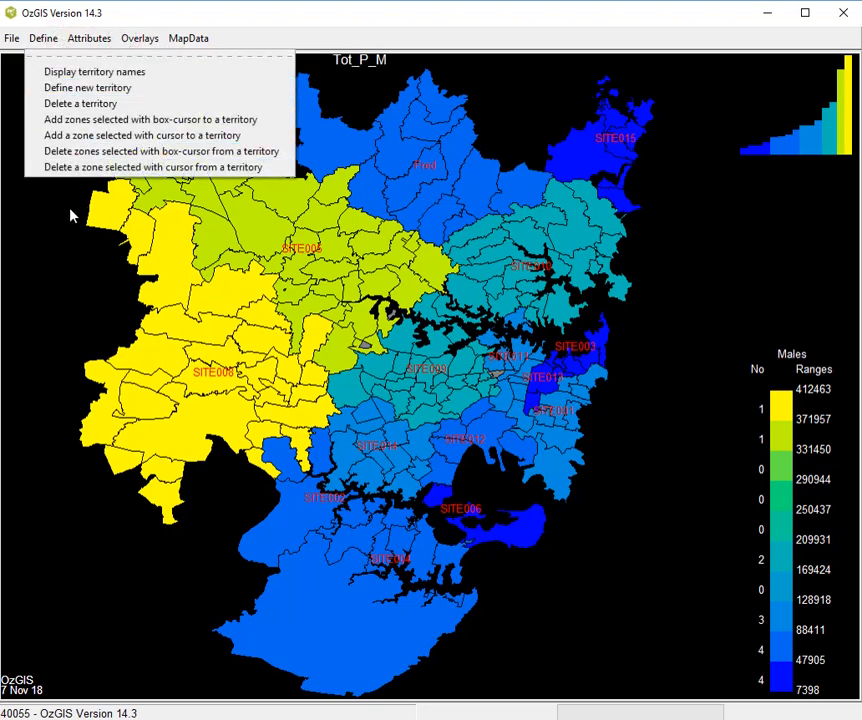
pyautogui.click(66, 240)
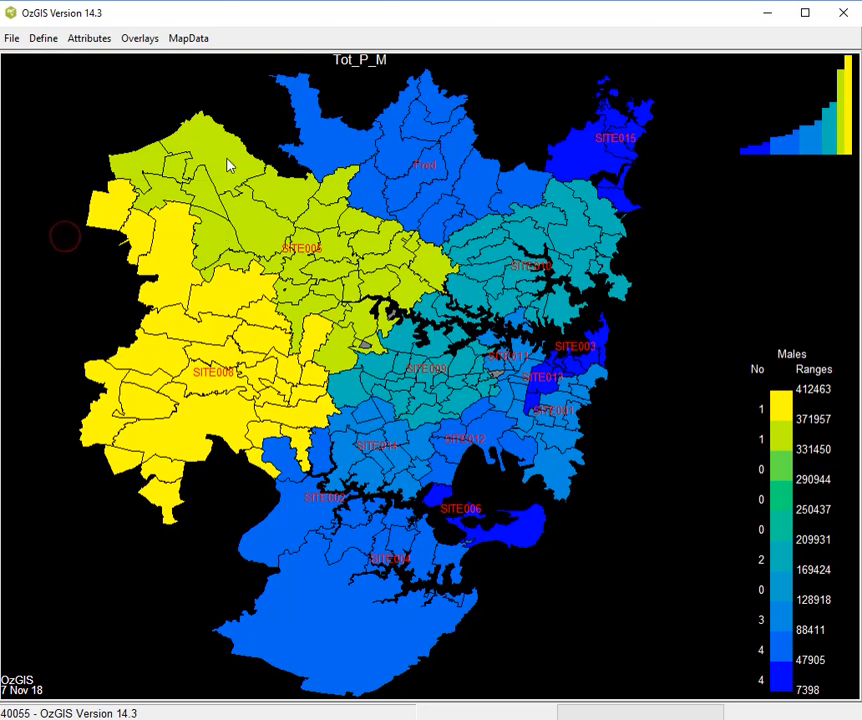
# - Add a single zone from the northern part of SITE008 to territory SITE005
pyautogui.click(47, 40)
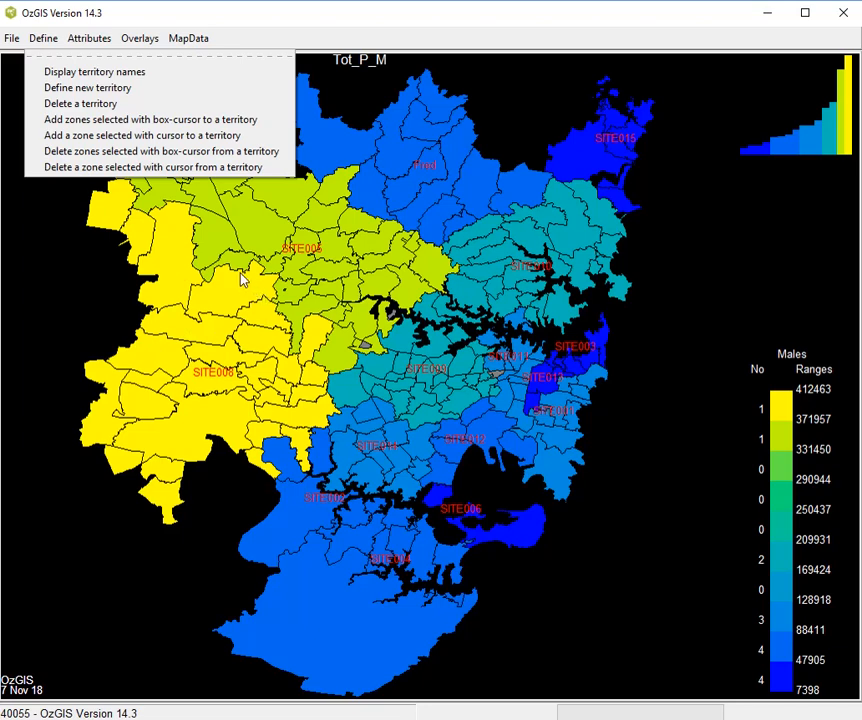
pyautogui.click(136, 137)
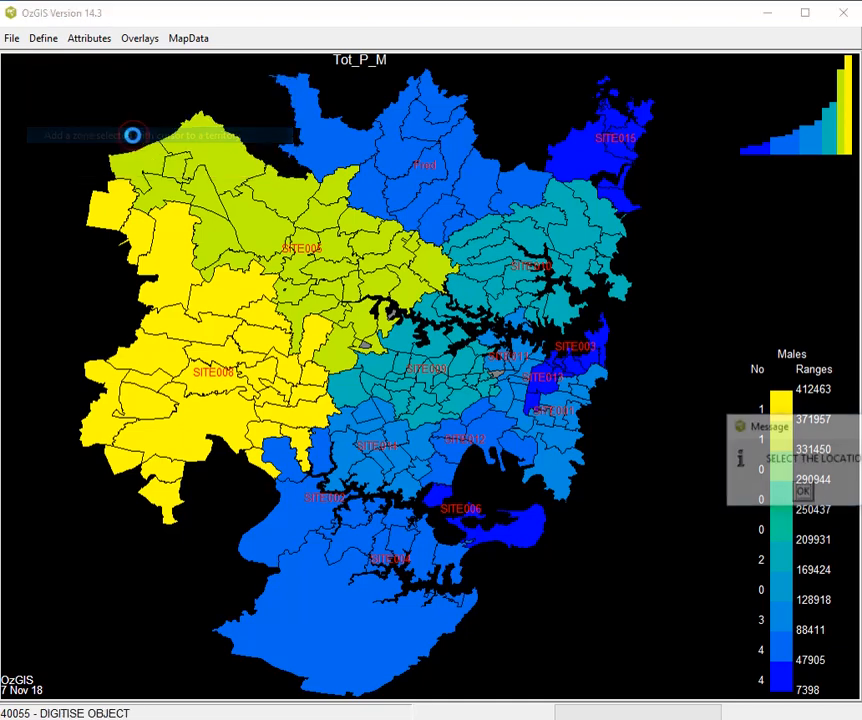
pyautogui.click(804, 492)
pyautogui.click(235, 285)
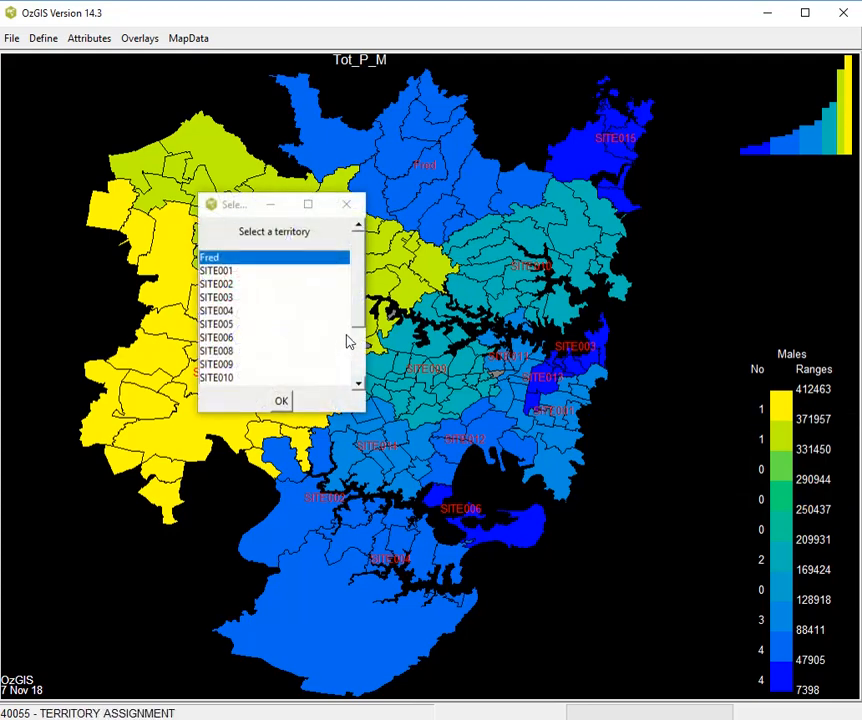
pyautogui.click(285, 202)
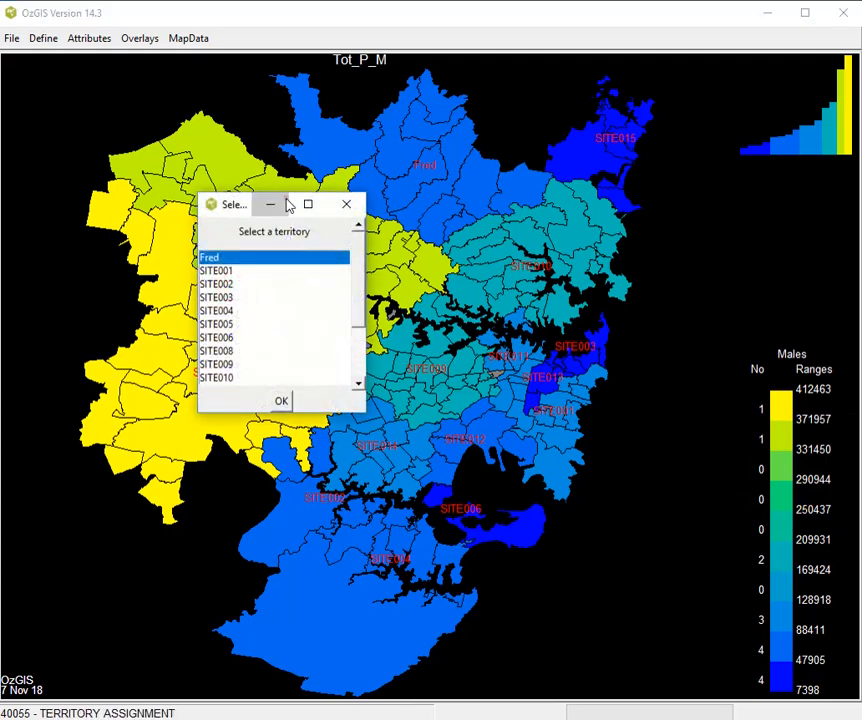
pyautogui.doubleClick(225, 323)
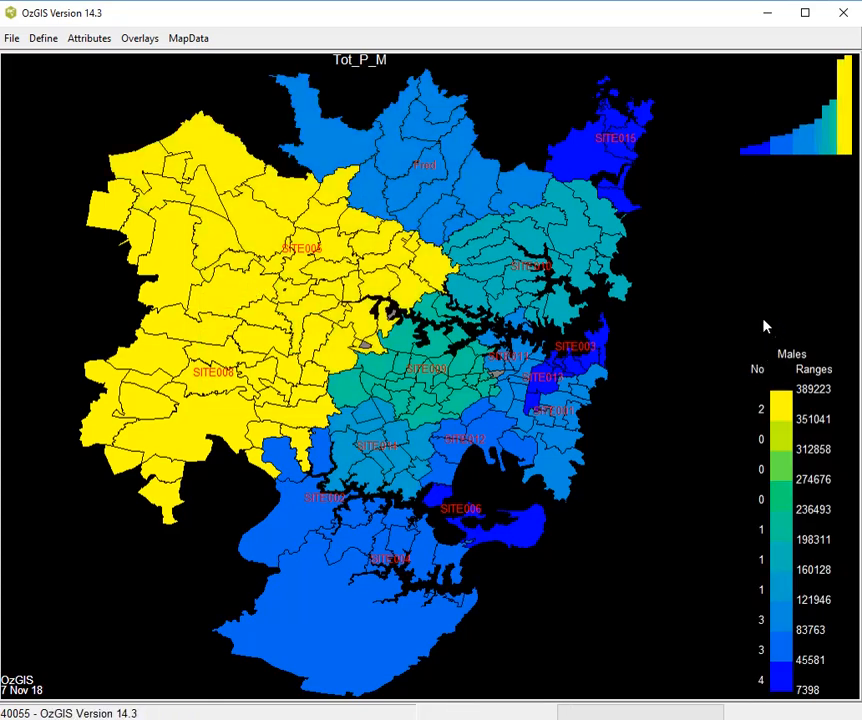
pyautogui.click(81, 40)
pyautogui.click(136, 38)
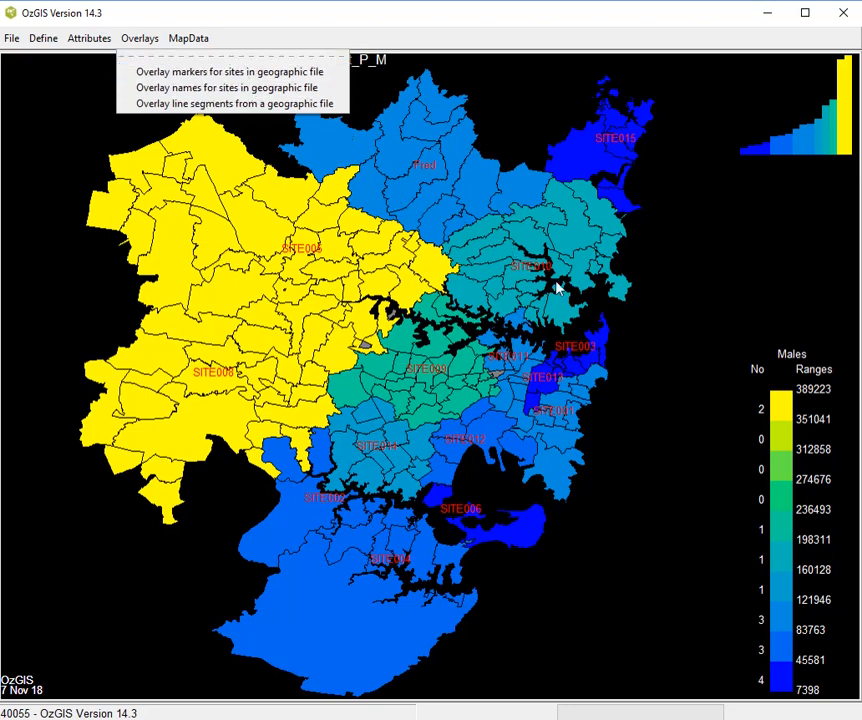
pyautogui.click(706, 258)
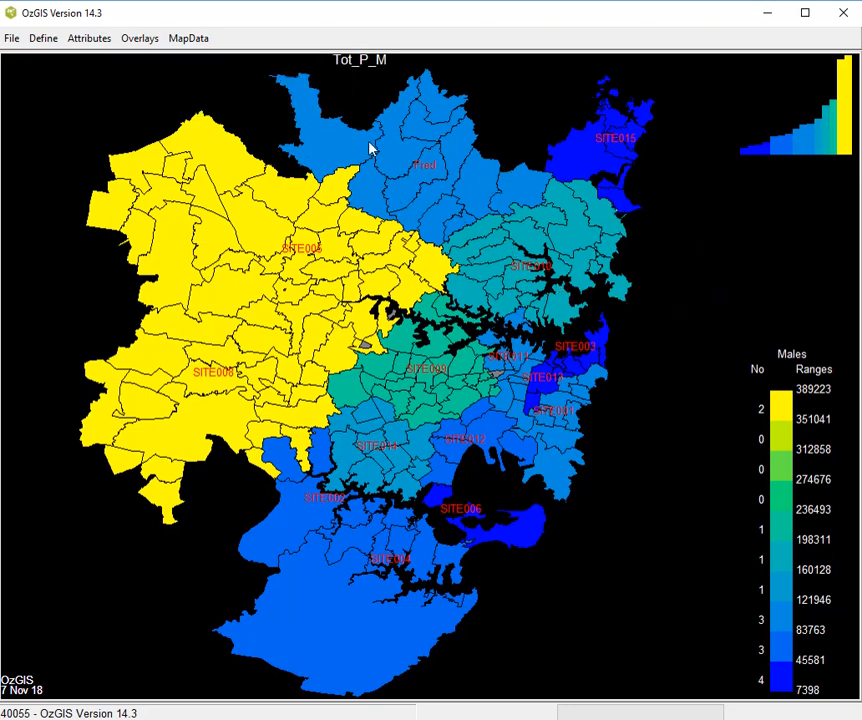
# - Output the territory names as geographic file TerrNames in the NSWpostCodes folder, with the title "names"
pyautogui.click(184, 44)
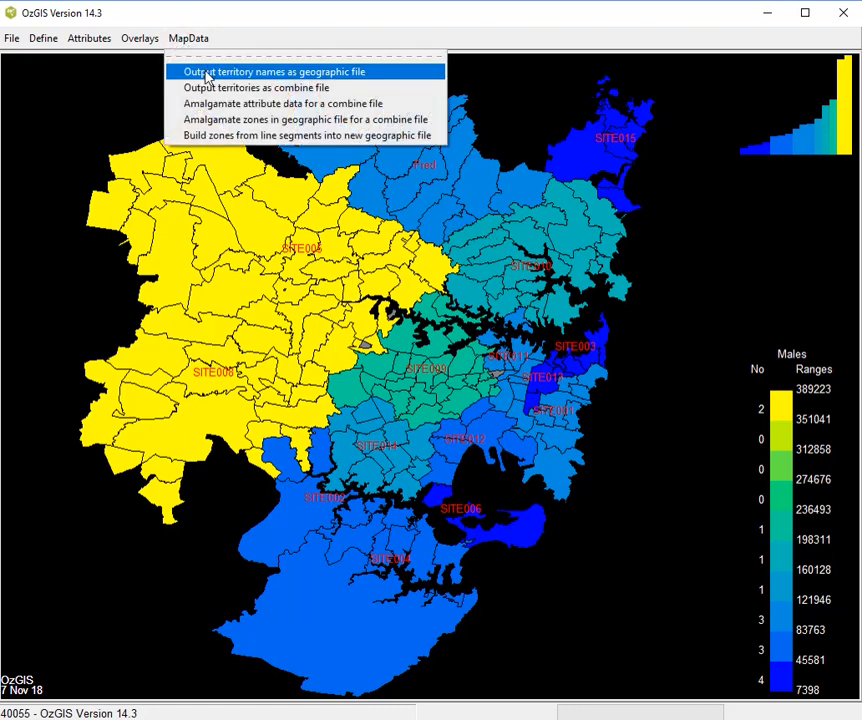
pyautogui.click(207, 73)
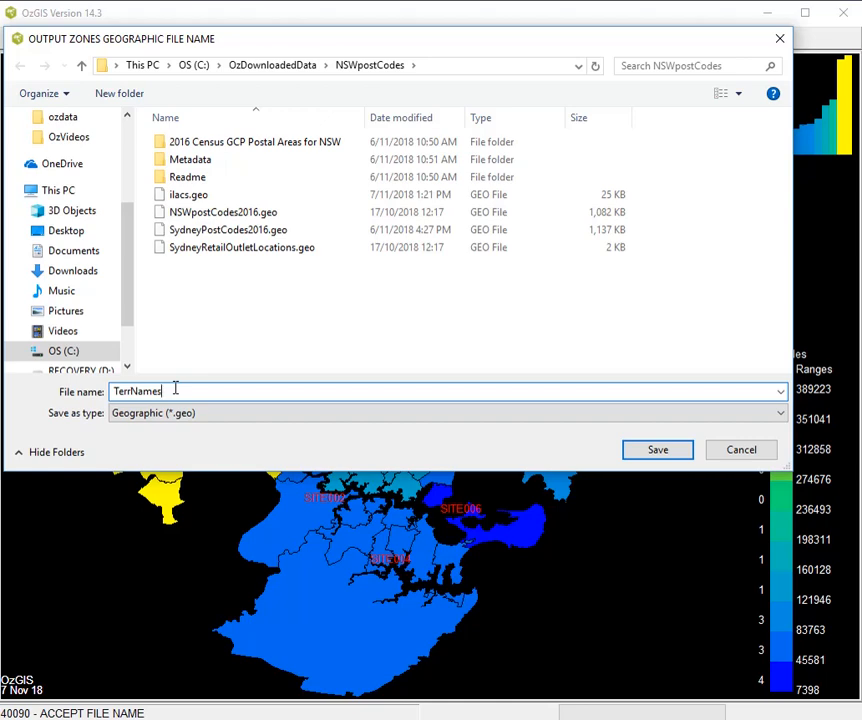
pyautogui.click(637, 451)
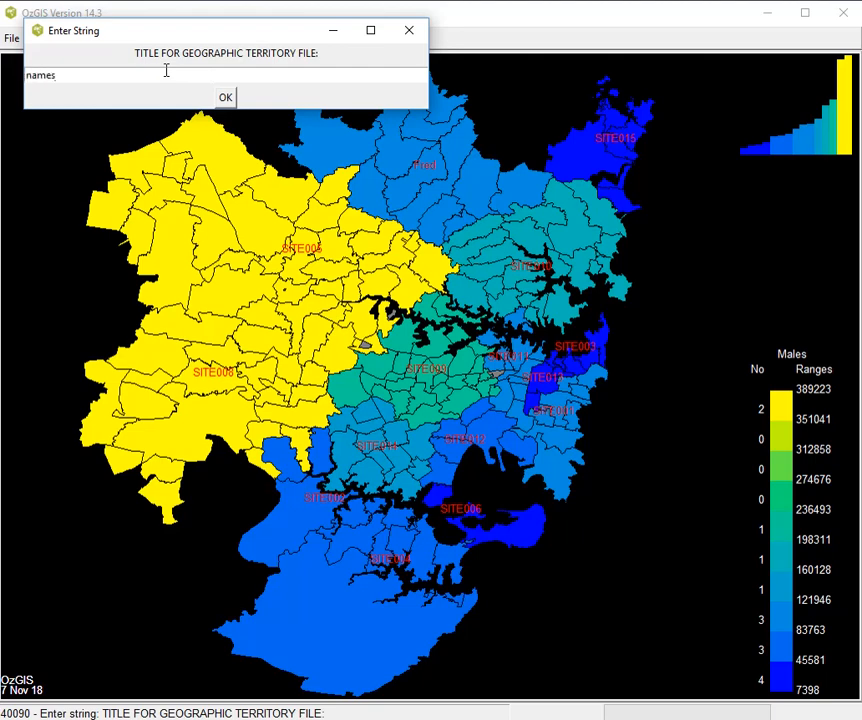
pyautogui.write('names')
pyautogui.press('Return')
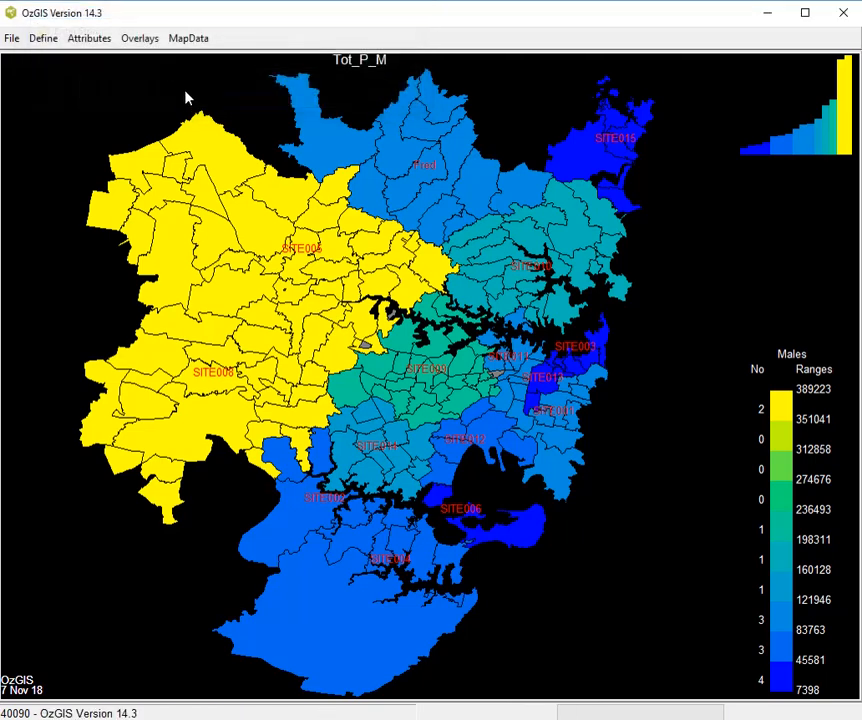
# - Output the edited territories as a combine file, replacing SalesTerr.cmb, and give it a title
pyautogui.click(196, 44)
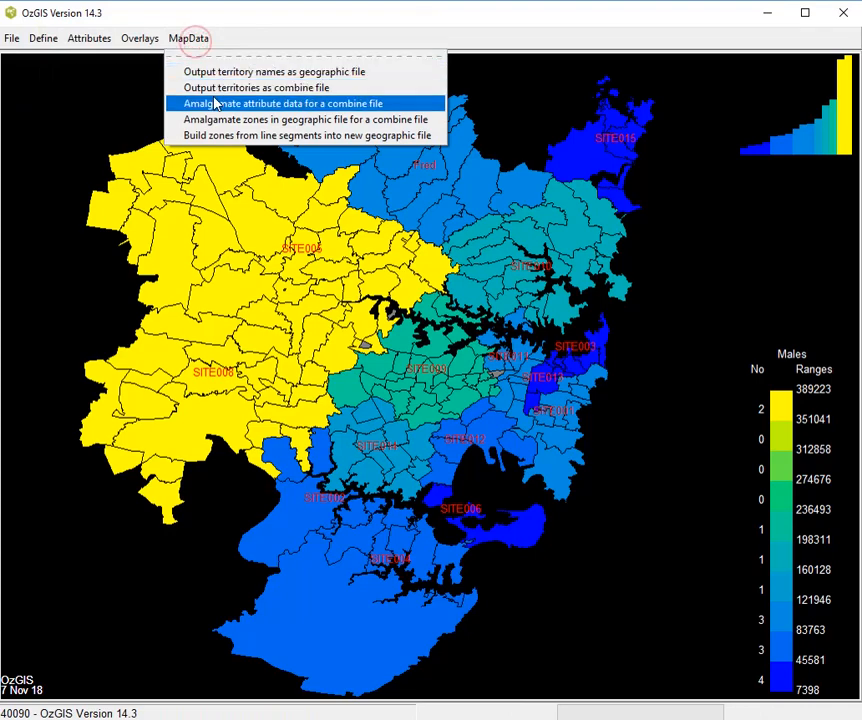
pyautogui.click(220, 94)
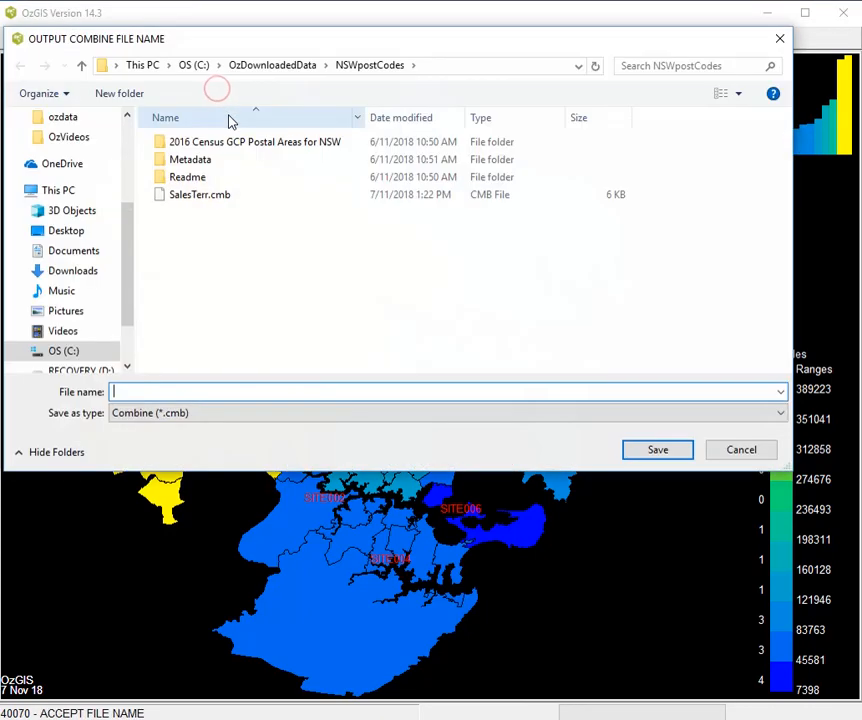
pyautogui.doubleClick(212, 202)
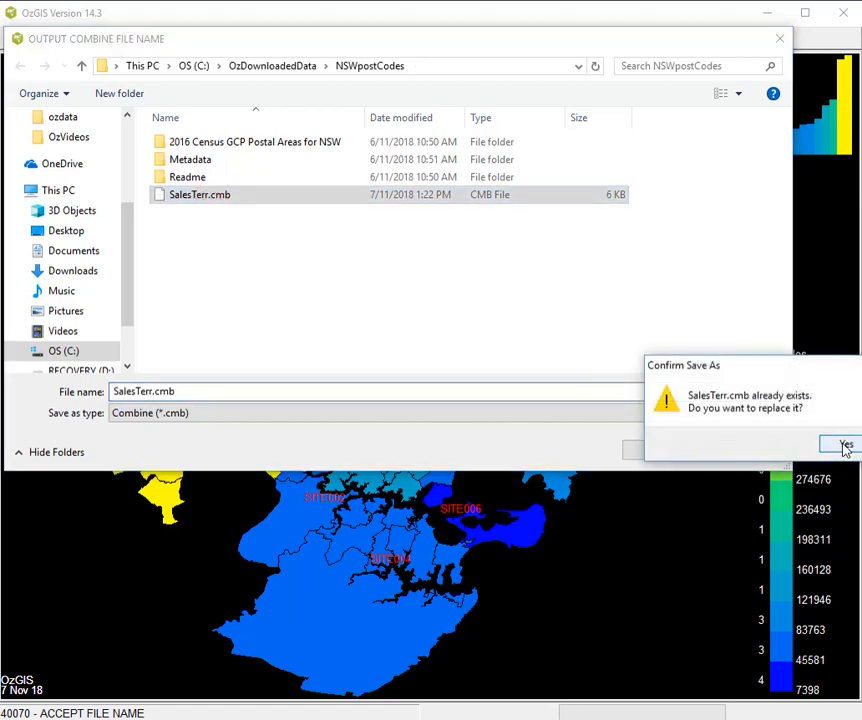
pyautogui.click(843, 443)
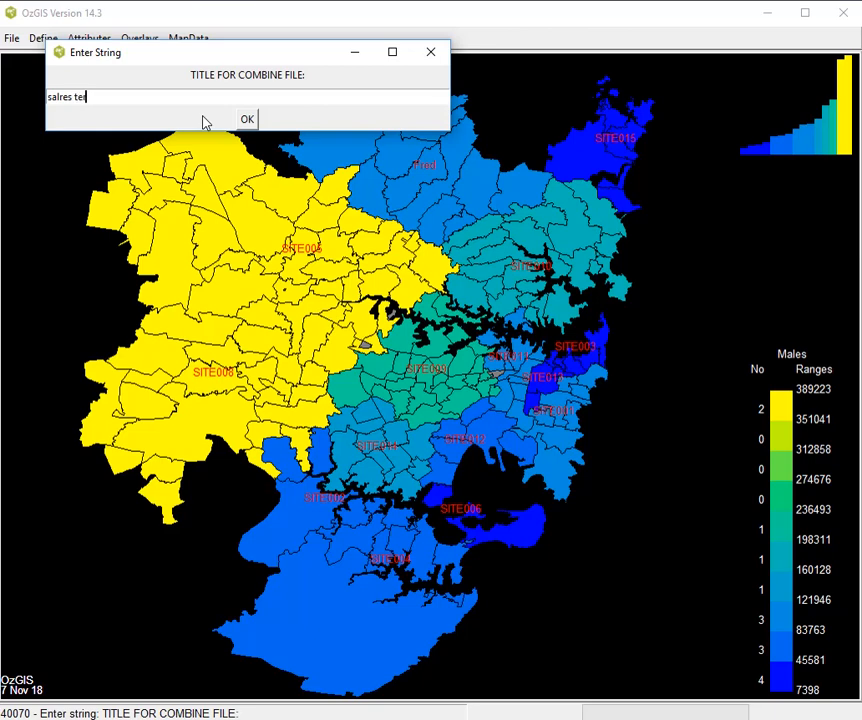
pyautogui.press('Return')
# - Start amalgamating attribute data for a combine file, using NSW_PostCodes2016Census.att as input and SalesTerr.cmb as the combine file
pyautogui.click(187, 40)
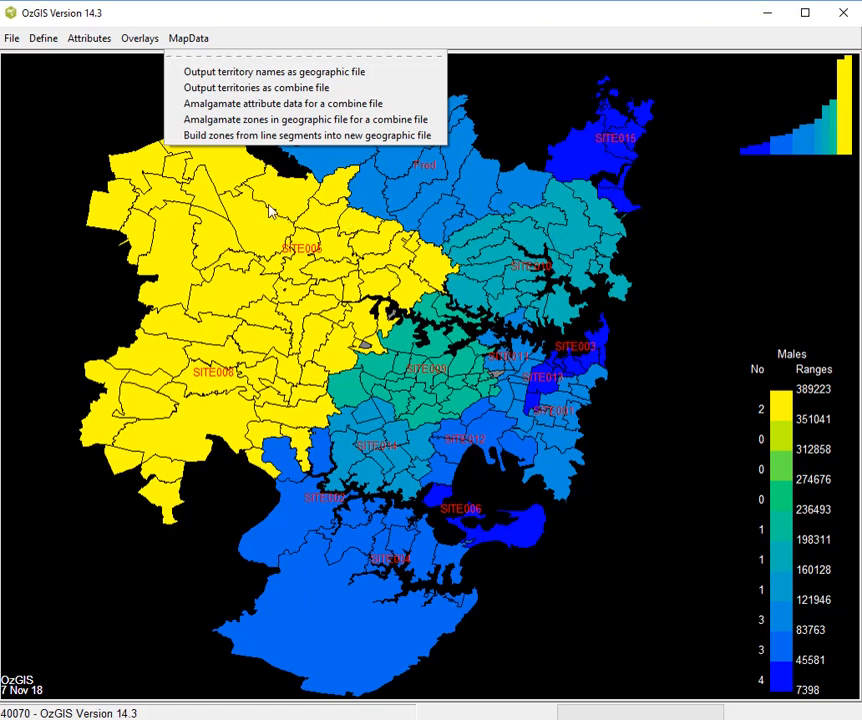
pyautogui.click(357, 108)
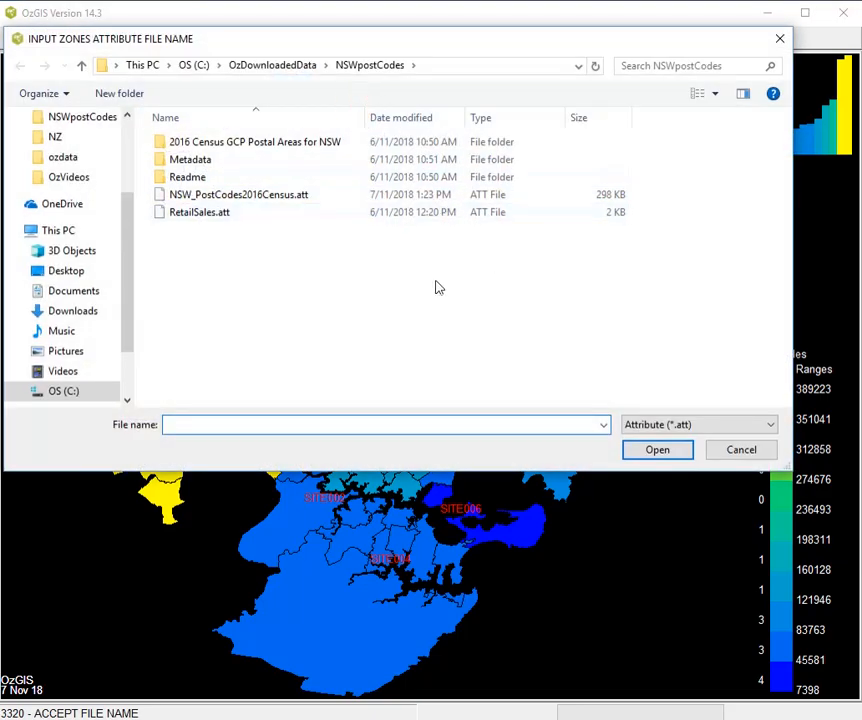
pyautogui.doubleClick(252, 197)
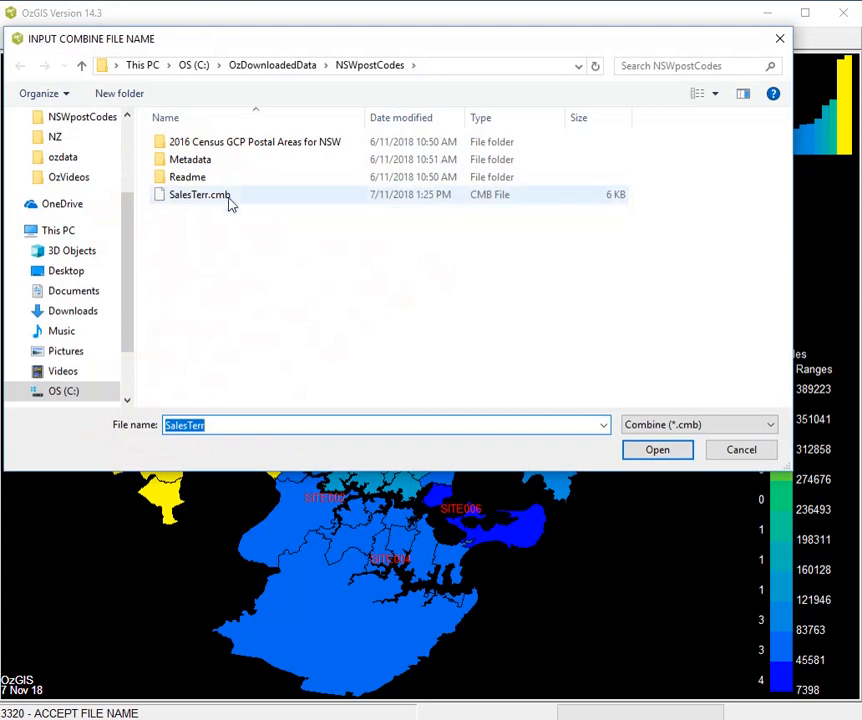
pyautogui.doubleClick(224, 196)
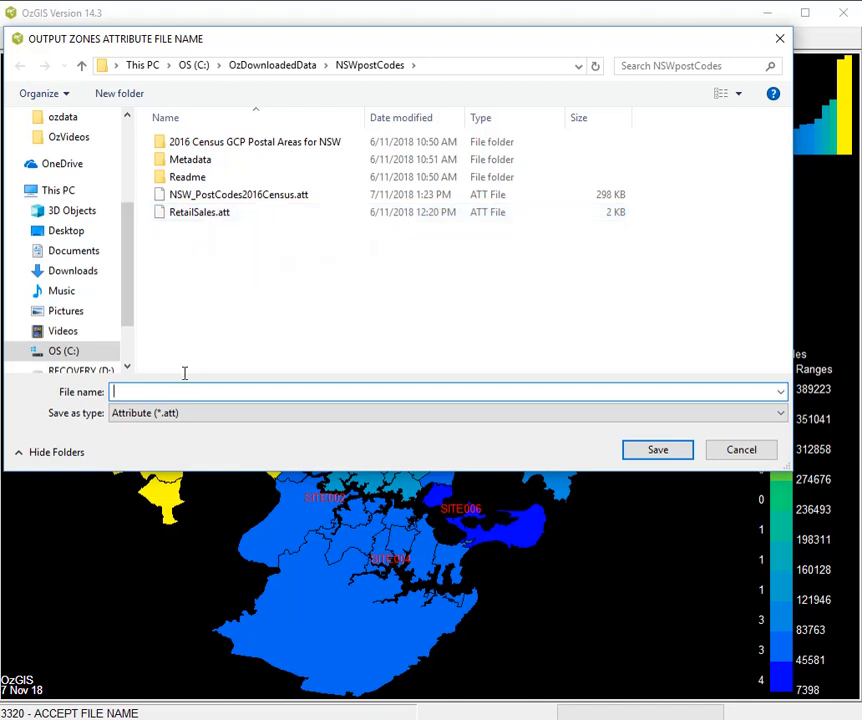
# - Save the amalgamated attribute data as Terr in the NSWpostCodes folder, with the title "sales terr"
pyautogui.write('Terr')
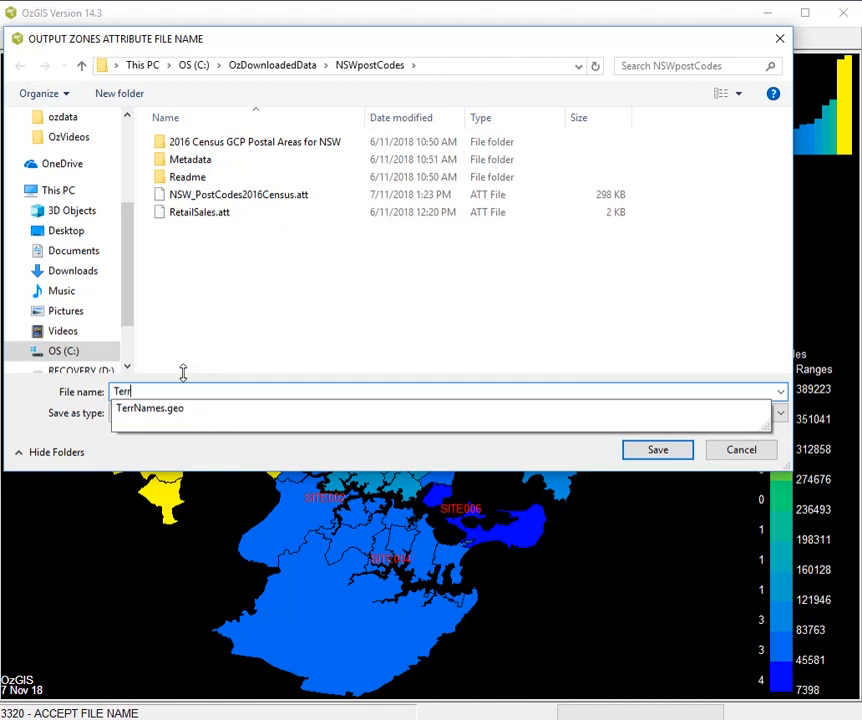
pyautogui.rightClick(183, 372)
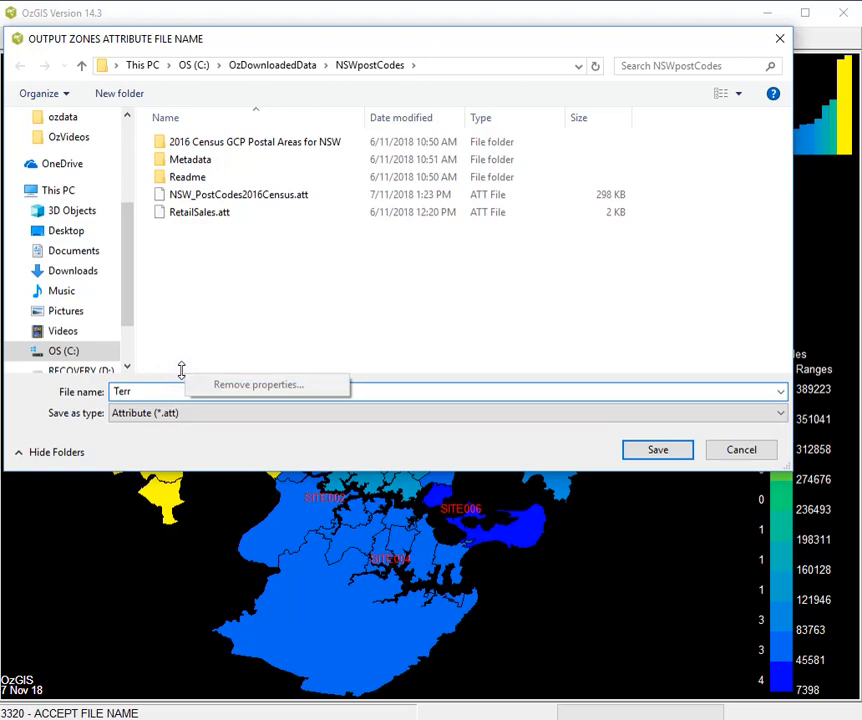
pyautogui.click(199, 347)
pyautogui.click(145, 392)
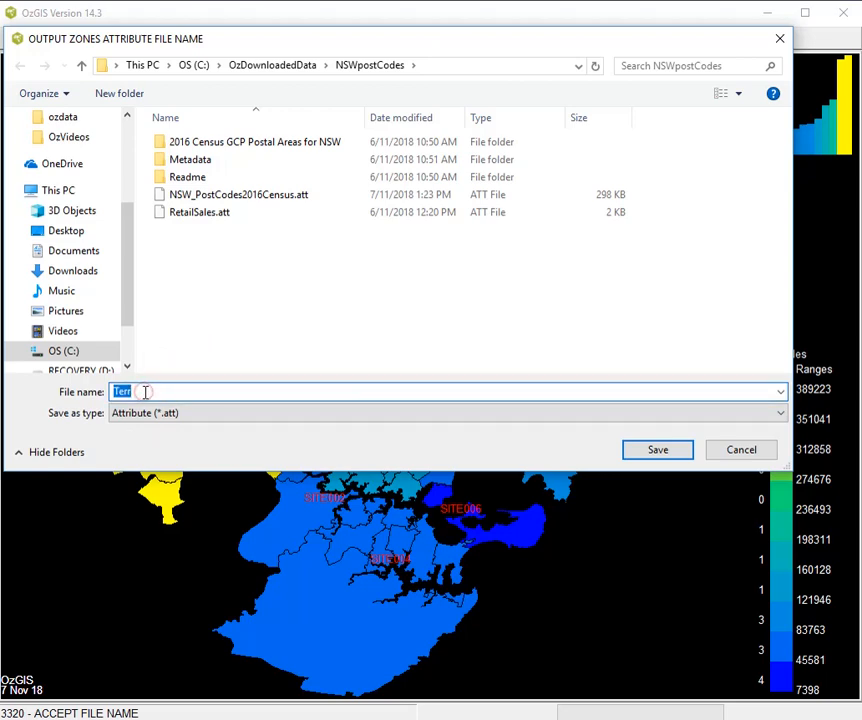
pyautogui.click(145, 392)
pyautogui.click(659, 451)
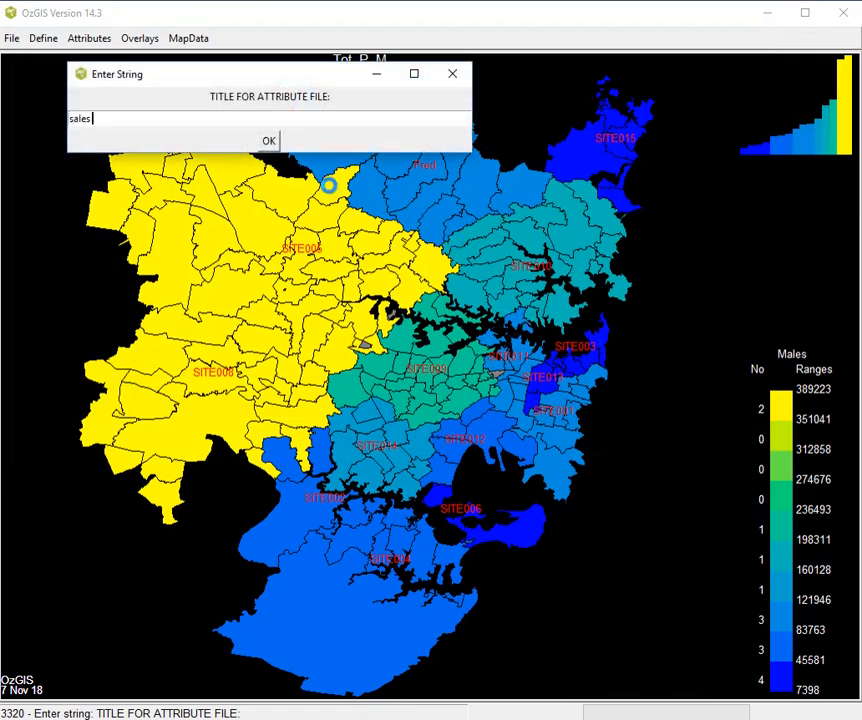
pyautogui.write('sales terr')
pyautogui.press('Return')
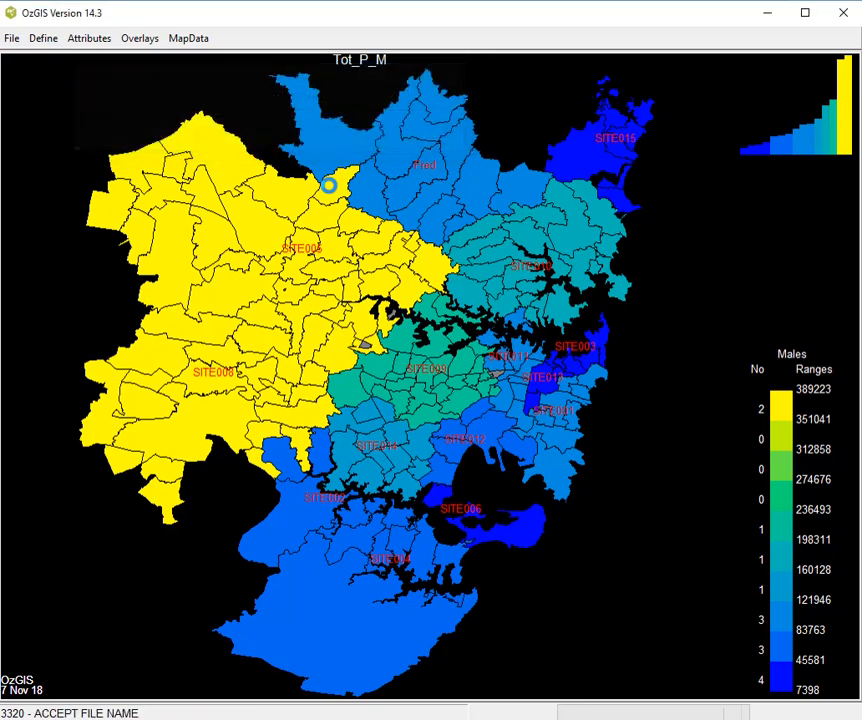
# - Start amalgamating zones in geographic file SydneyPostCodes2016.geo, using SalesTerr.cmb as the combine file
pyautogui.click(189, 40)
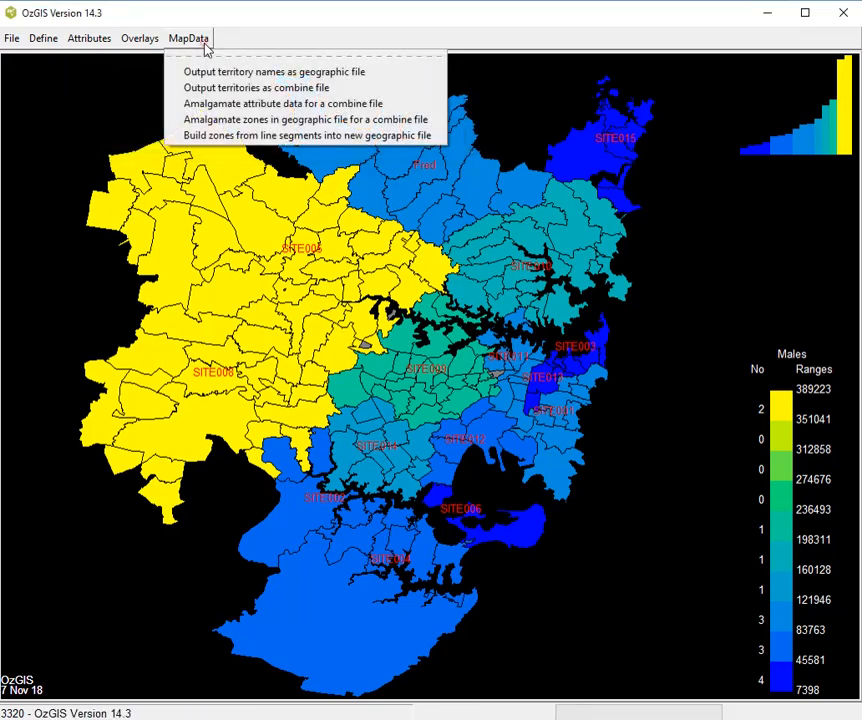
pyautogui.click(229, 126)
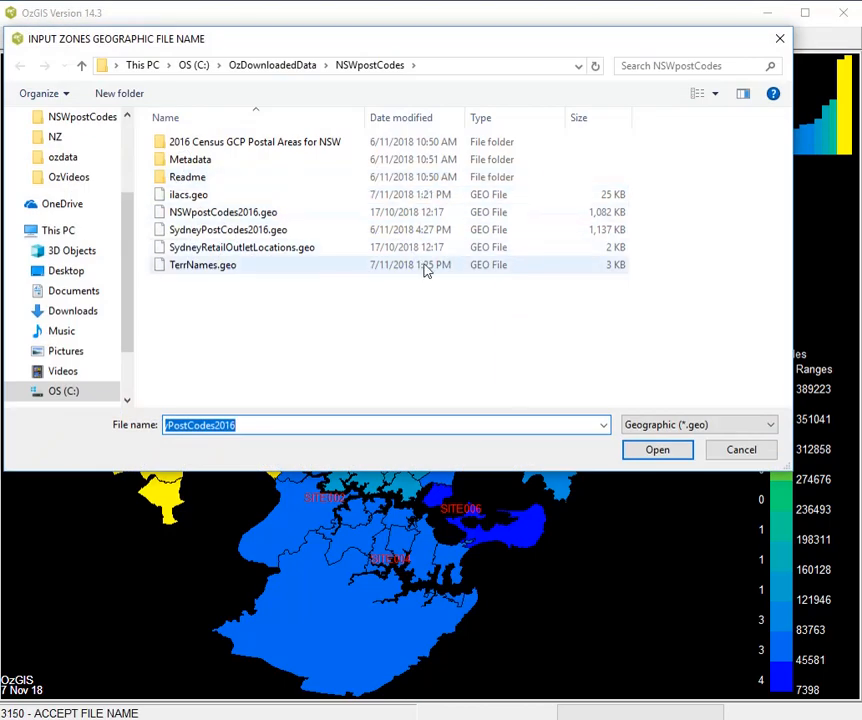
pyautogui.doubleClick(230, 237)
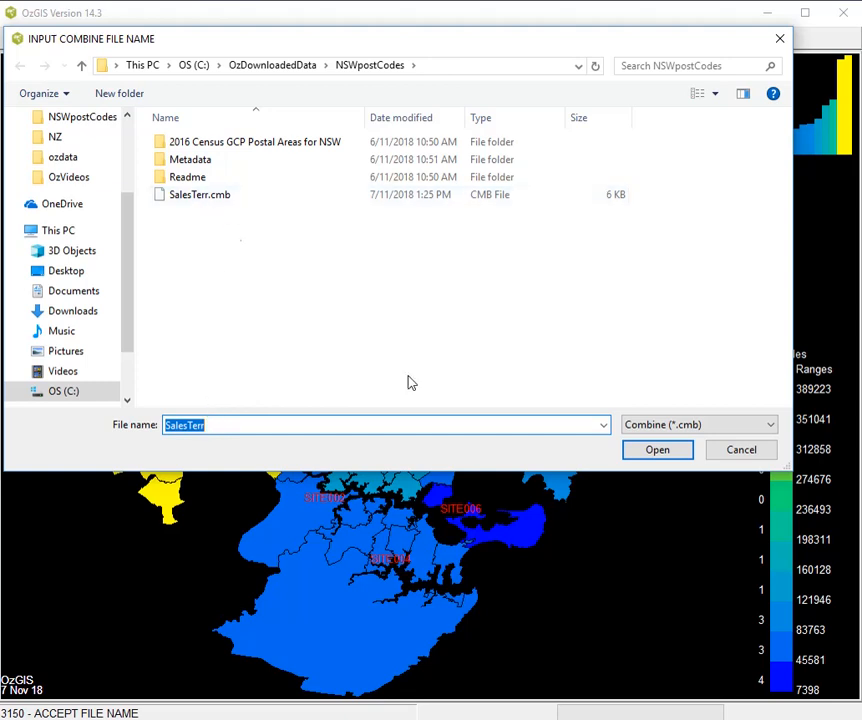
pyautogui.click(652, 451)
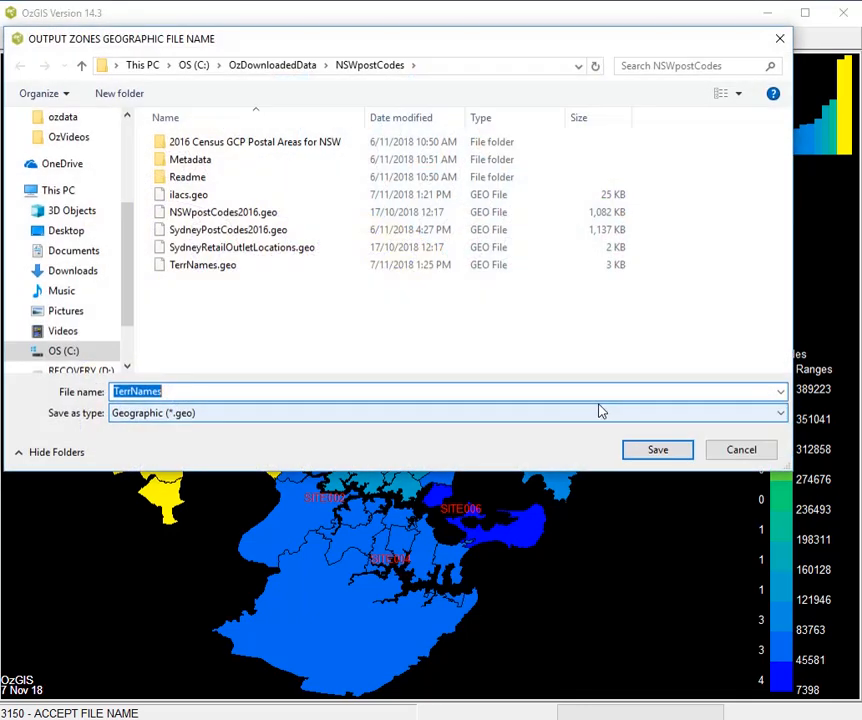
# - Save the amalgamated zones as geographic file TerrZones, with the title "sales terr"
pyautogui.click(183, 391)
pyautogui.press('BackSpace')
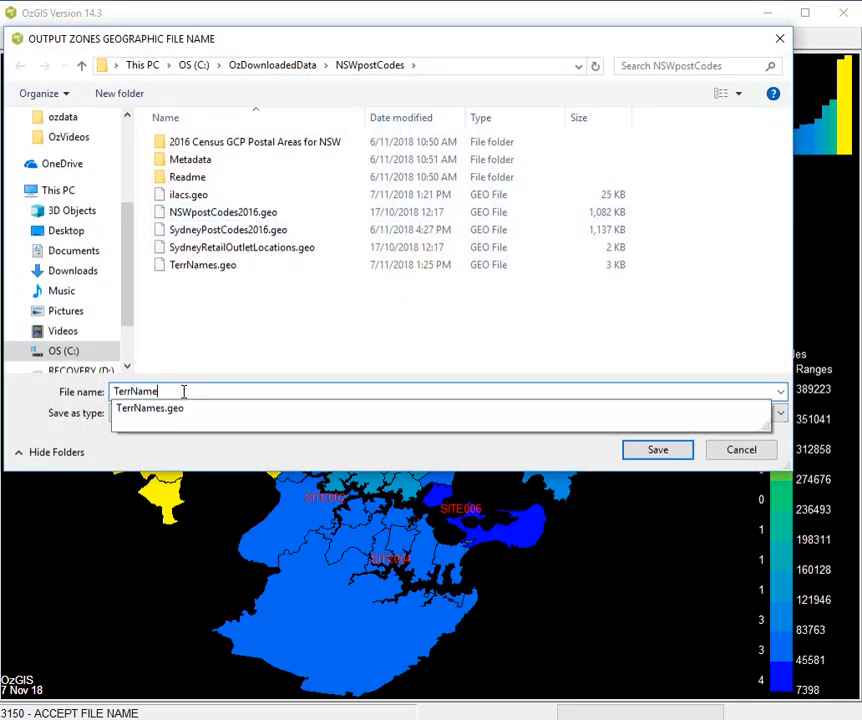
pyautogui.press('BackSpace')
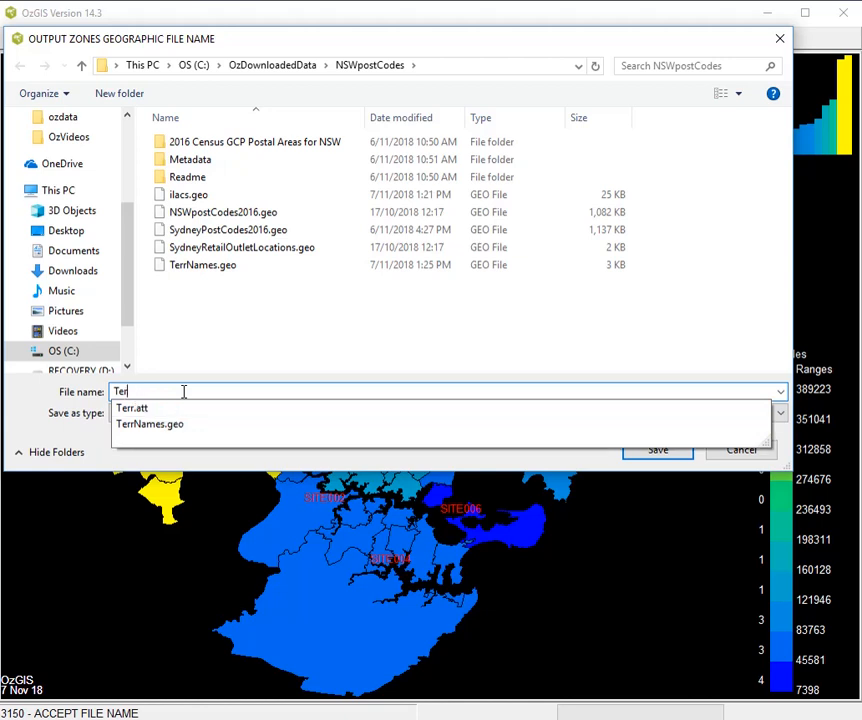
pyautogui.write('Zones')
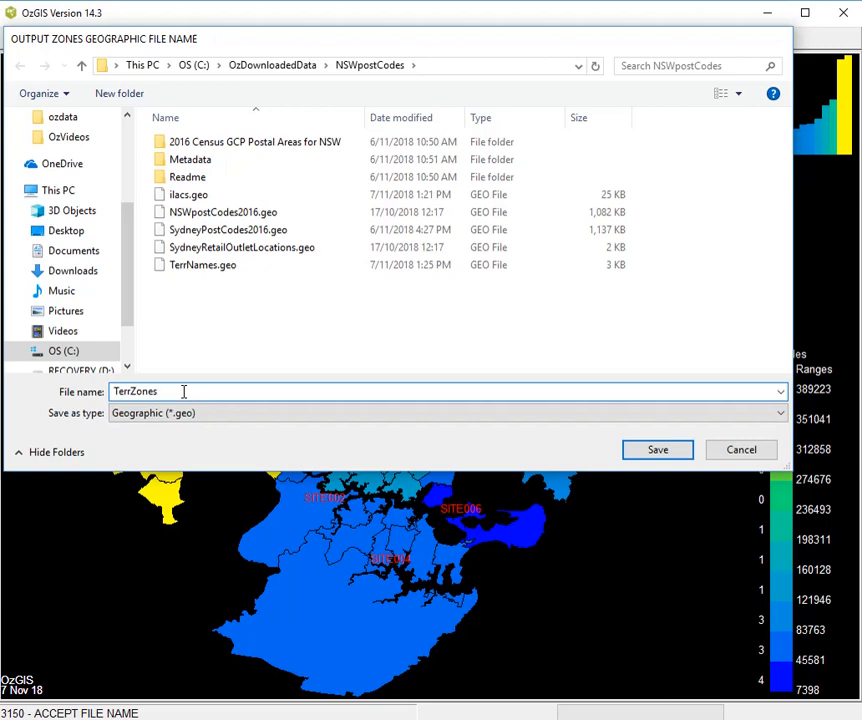
pyautogui.press('Return')
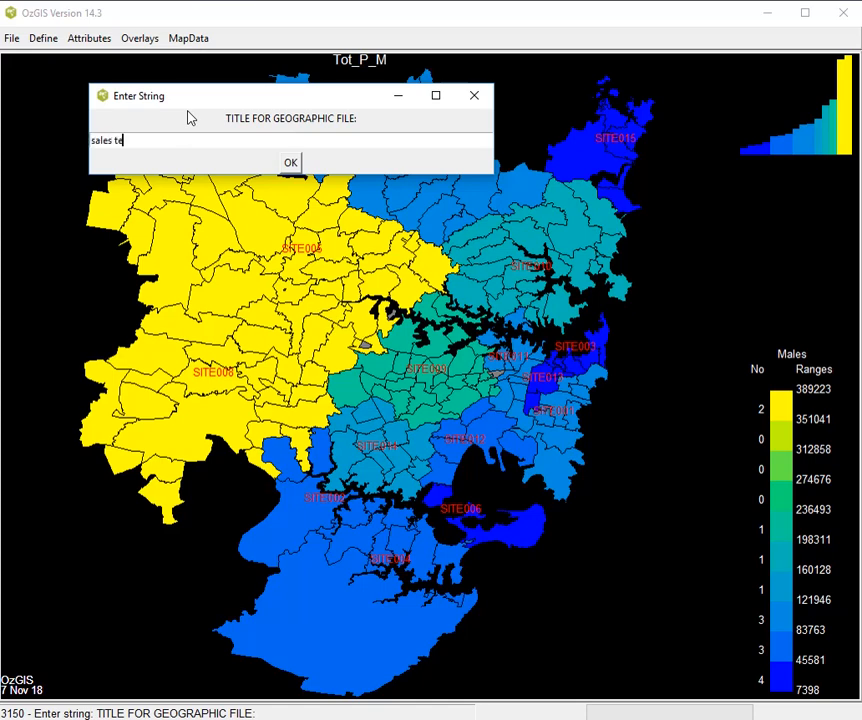
pyautogui.press('Return')
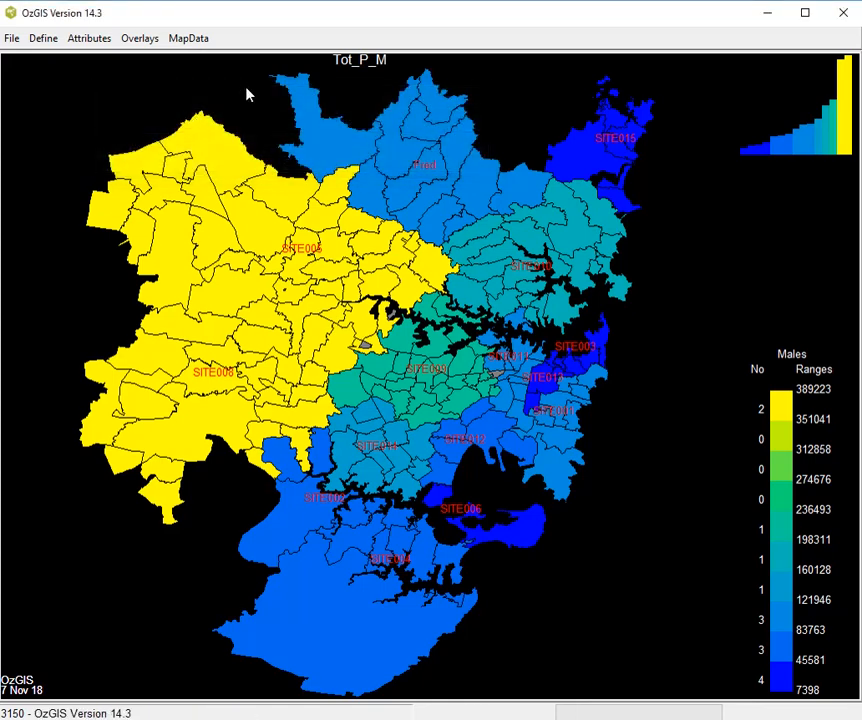
# - Build zones from the line segments in TerrZones.geo, naming the new geographic output file TerrZonesBuilt
pyautogui.click(186, 37)
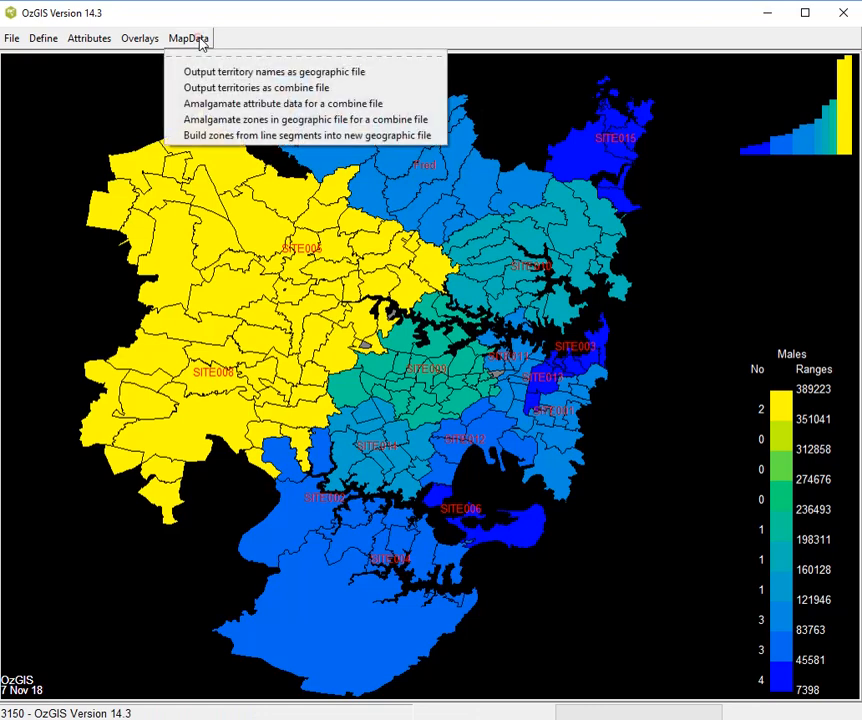
pyautogui.click(256, 137)
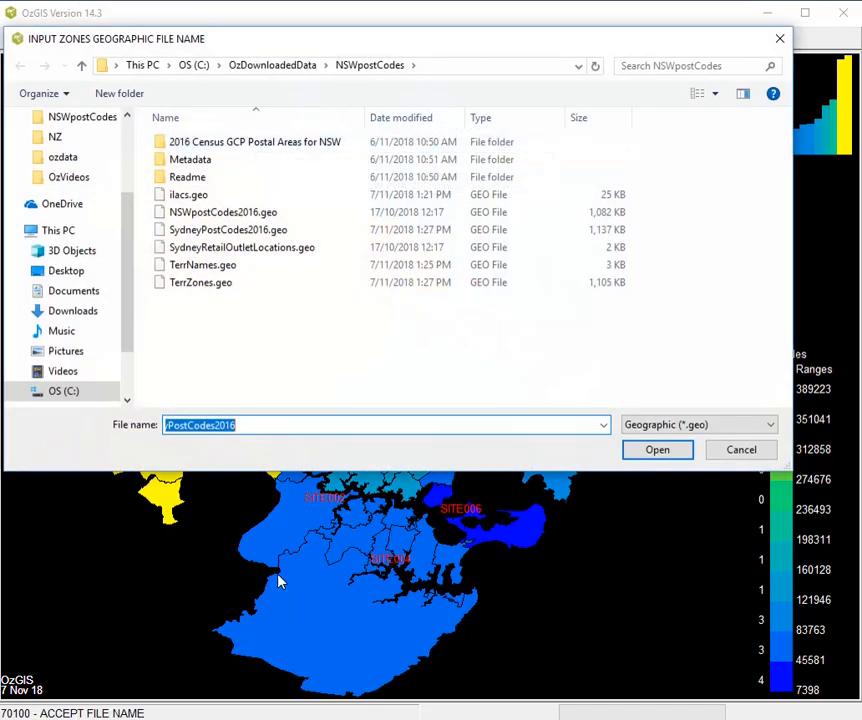
pyautogui.doubleClick(211, 286)
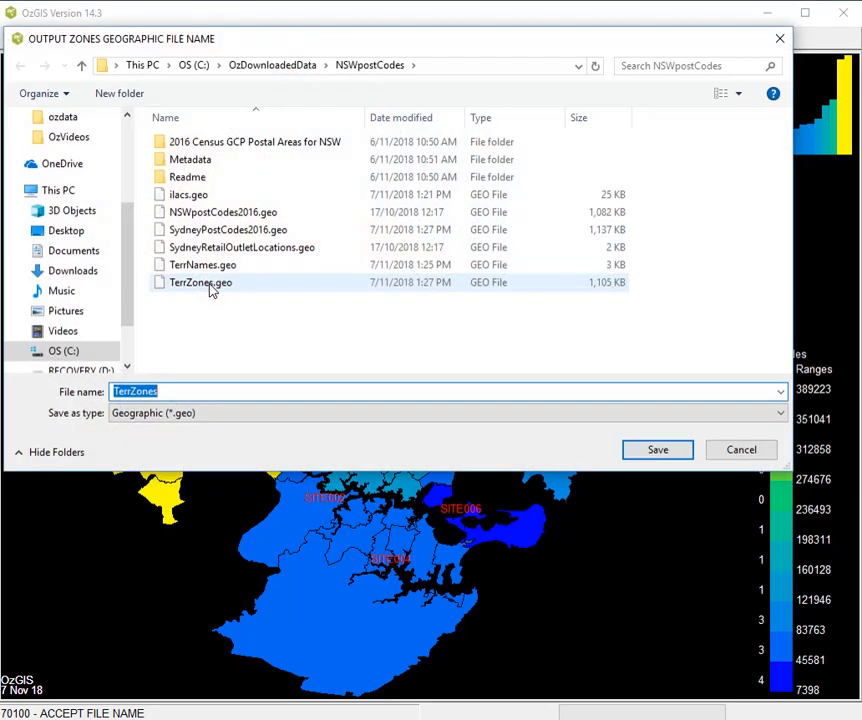
pyautogui.click(175, 390)
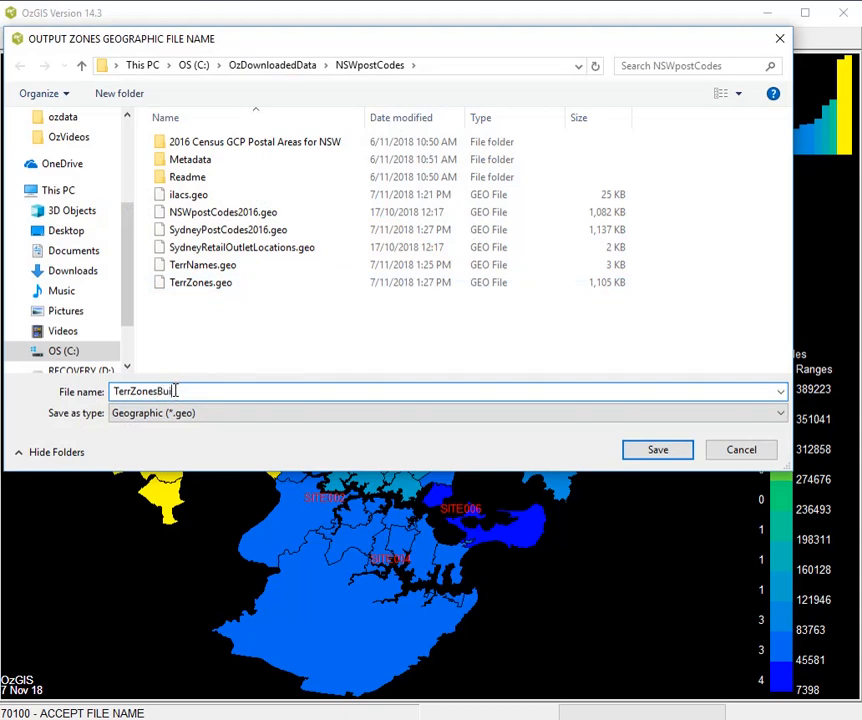
pyautogui.write('Built')
pyautogui.press('Return')
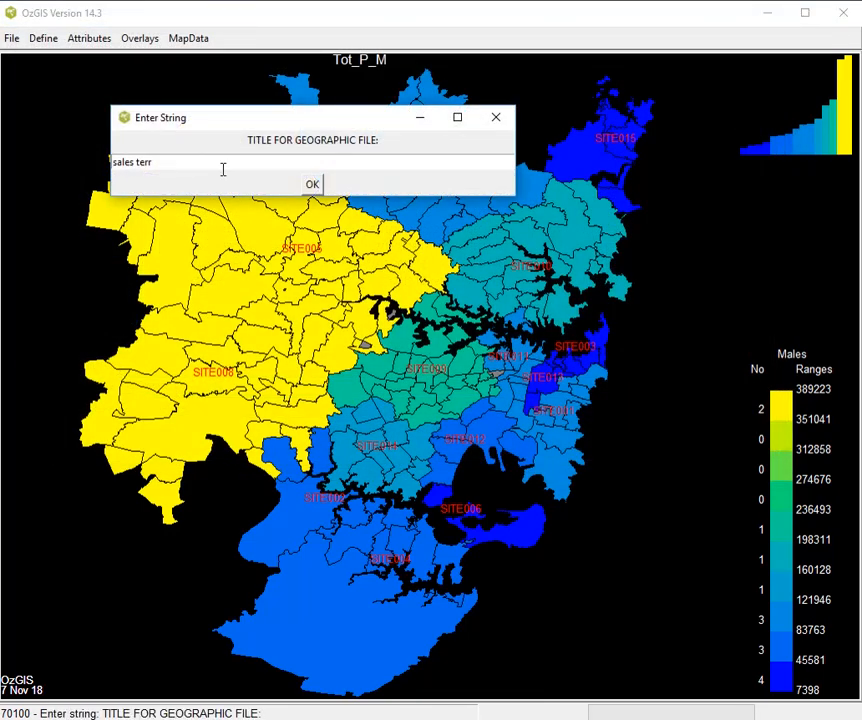
# - Accept the title "sales terr", a maximum of 1000 line segments per polygon and a joining tolerance of 0 for the zone build
pyautogui.click(312, 185)
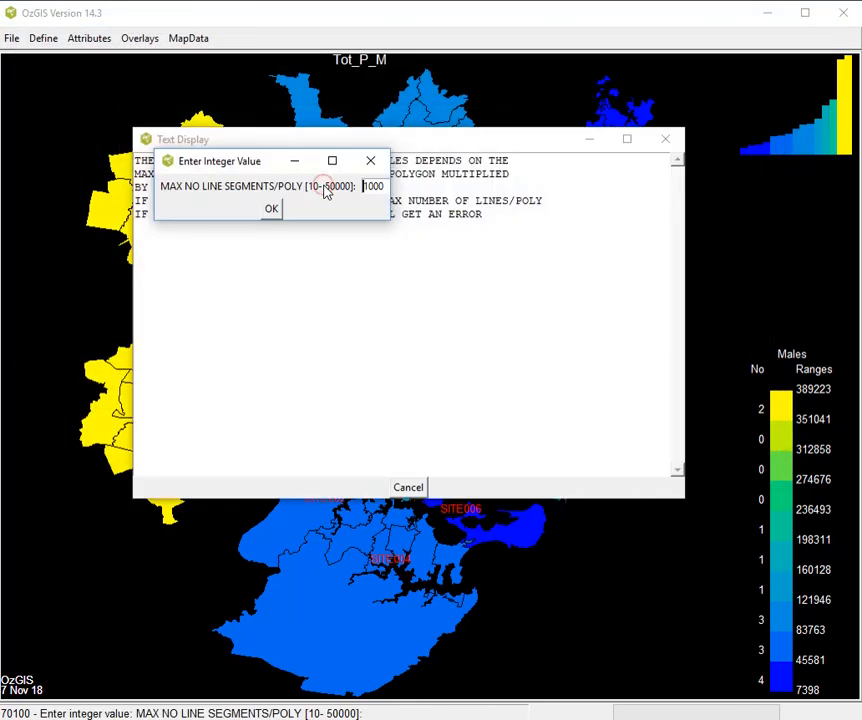
pyautogui.click(267, 211)
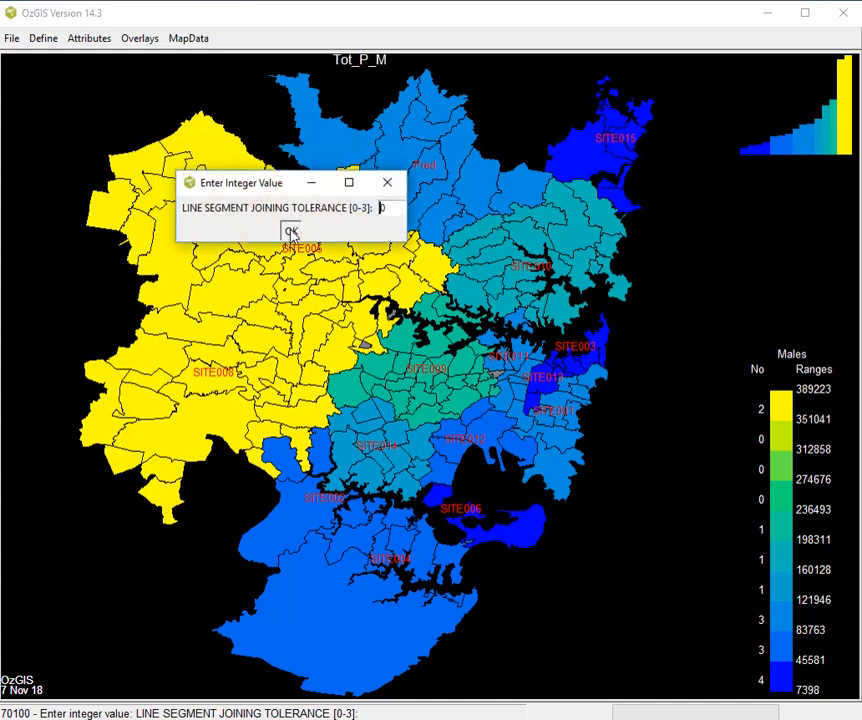
pyautogui.click(290, 233)
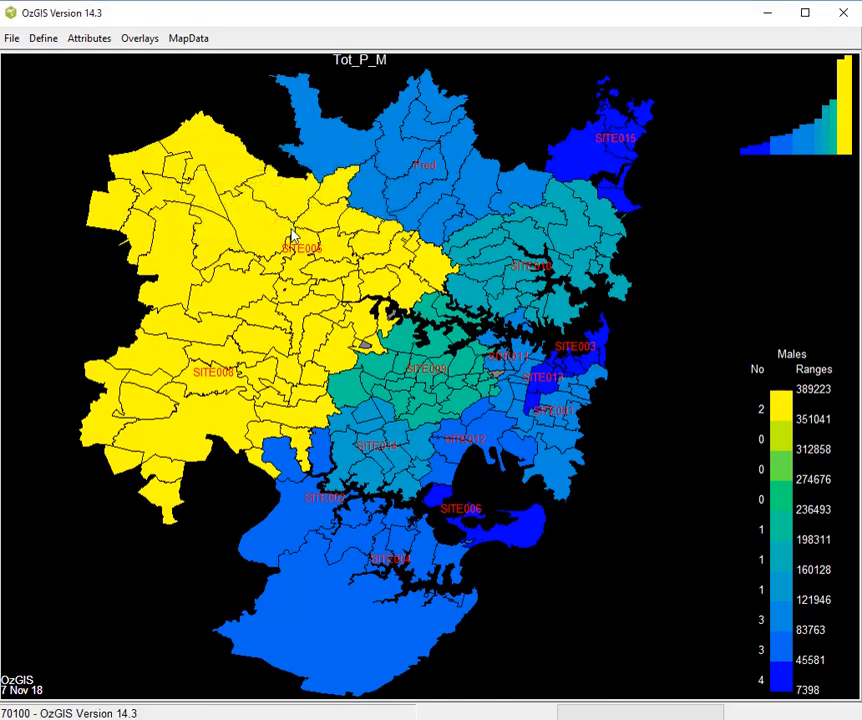
# - Leave the territory application and display a zone map from attribute file Terr.att and geographic file TerrZonesBuilt.geo in the NSWpostCodes folder
pyautogui.click(14, 40)
pyautogui.click(35, 72)
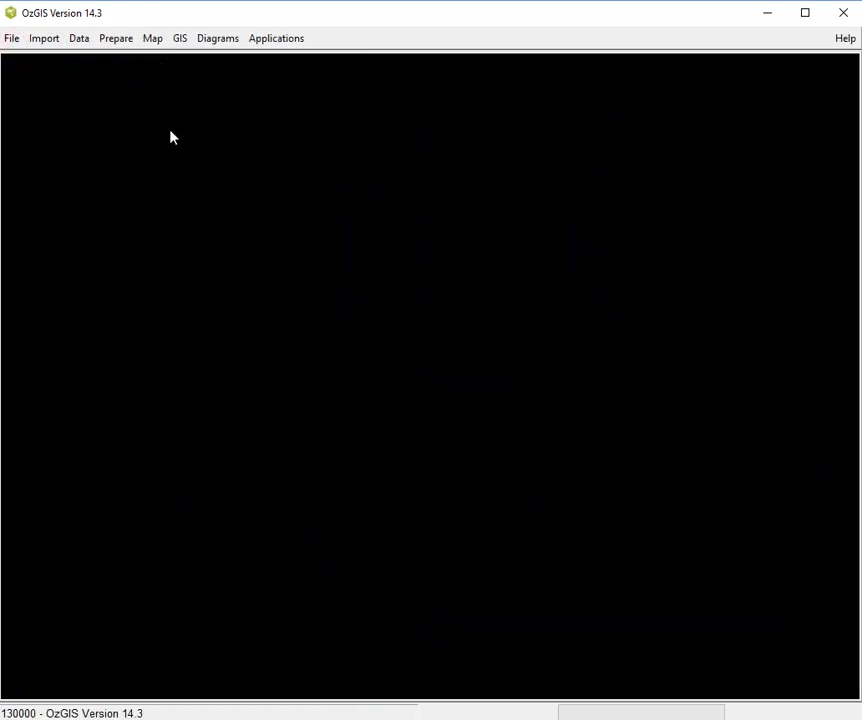
pyautogui.click(154, 40)
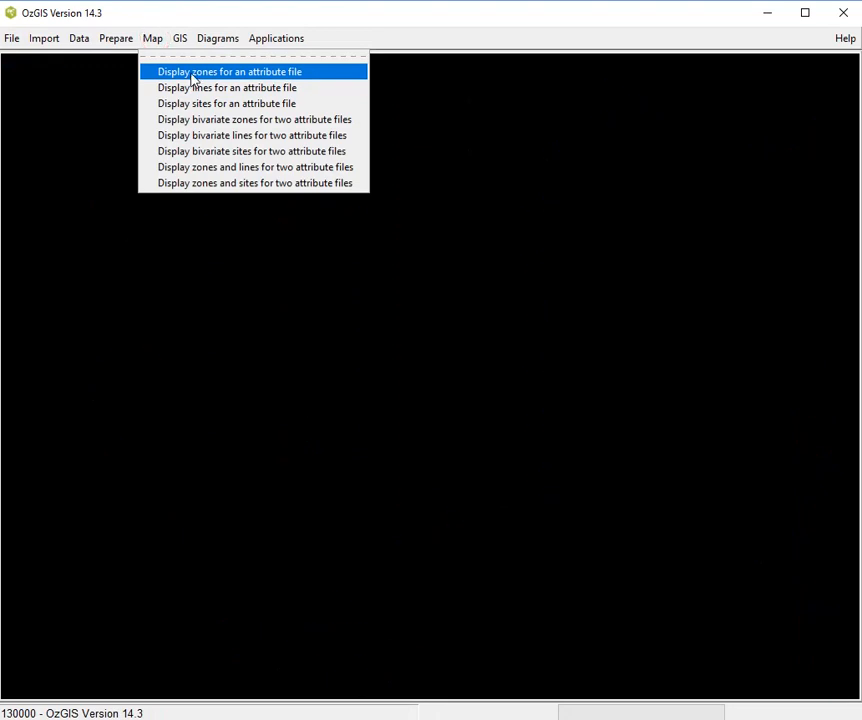
pyautogui.click(190, 78)
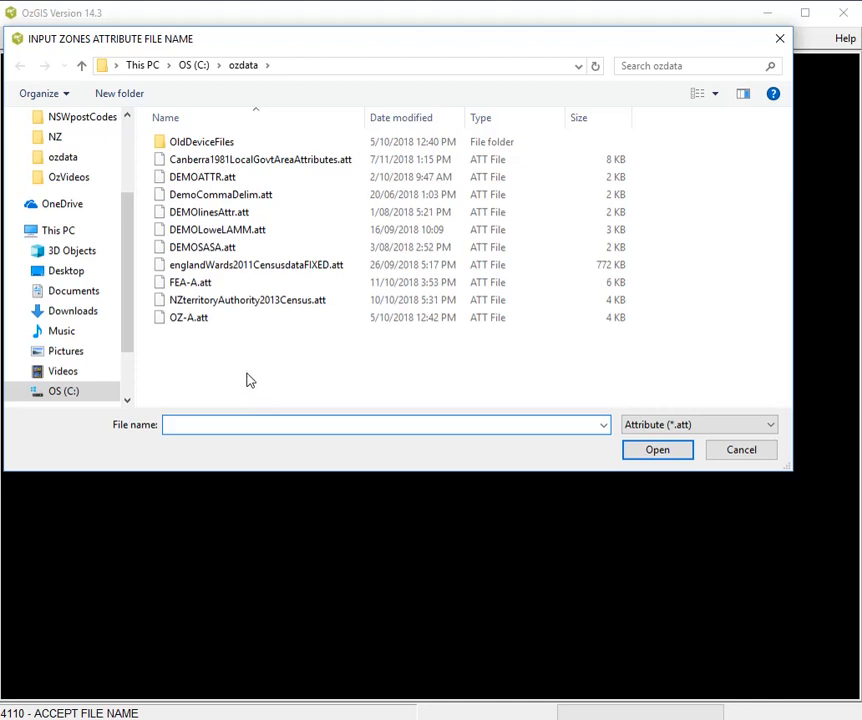
pyautogui.click(100, 118)
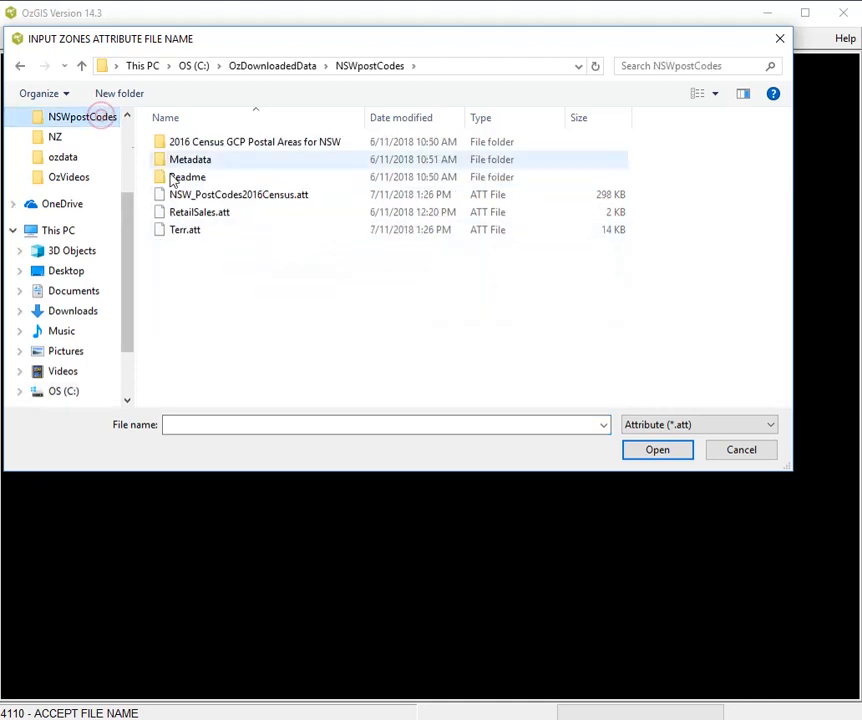
pyautogui.click(195, 231)
pyautogui.click(191, 231)
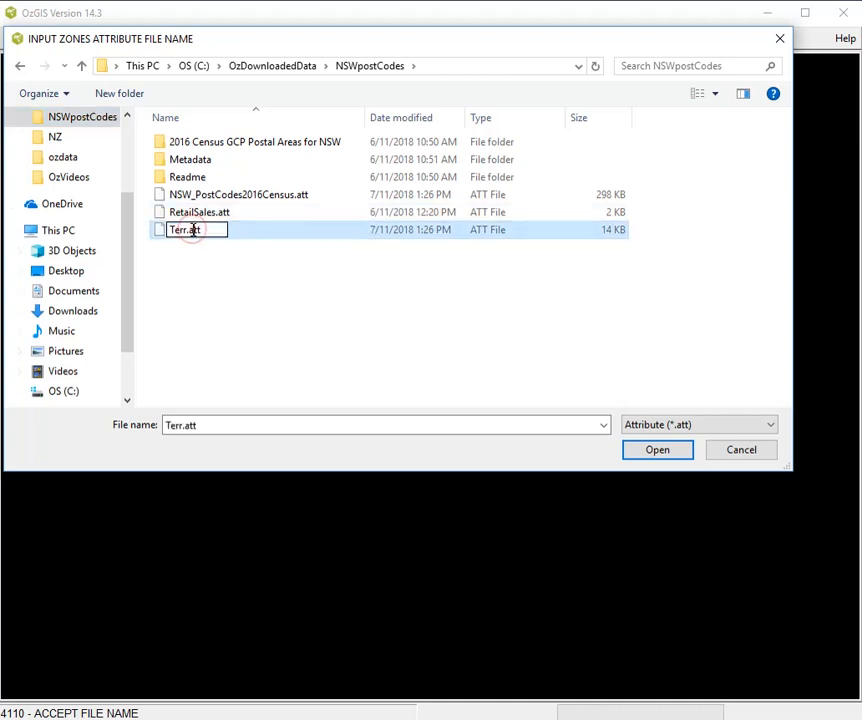
pyautogui.doubleClick(164, 235)
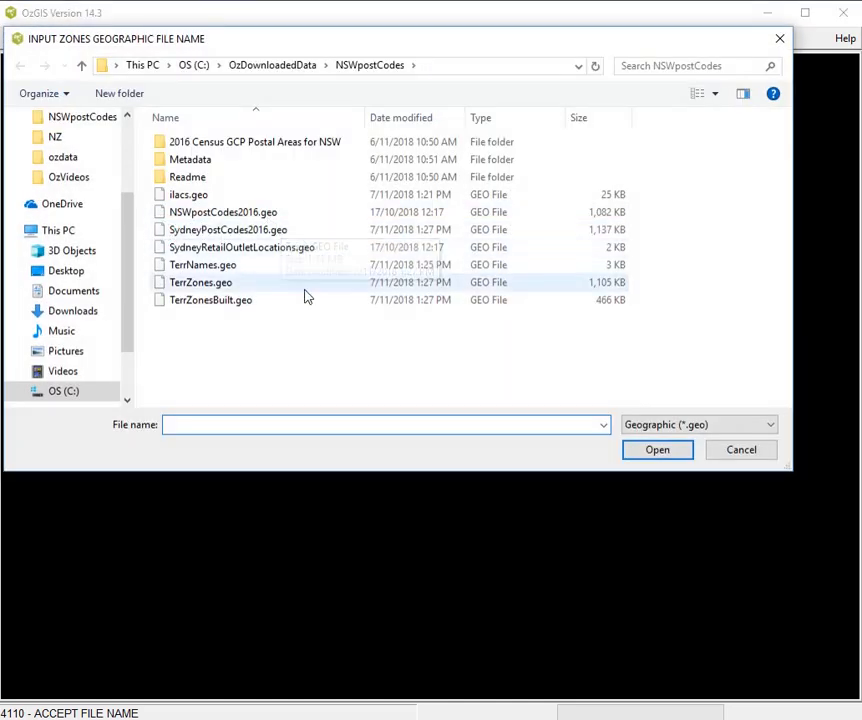
pyautogui.doubleClick(226, 301)
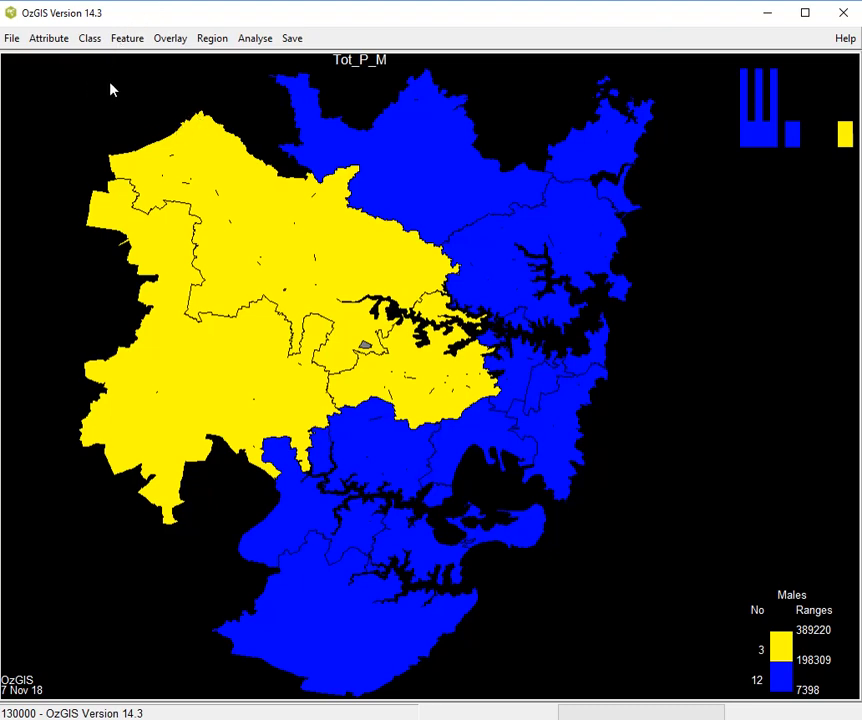
# - Reclassify the Tot_P_M zone map using pseudo continuous-colour
pyautogui.click(43, 40)
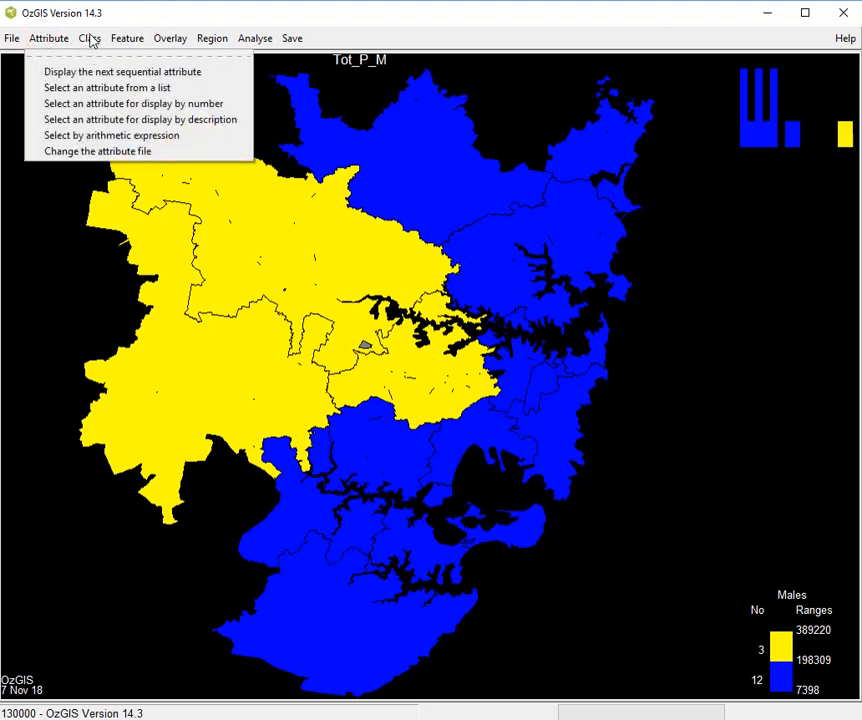
pyautogui.click(90, 38)
pyautogui.click(112, 72)
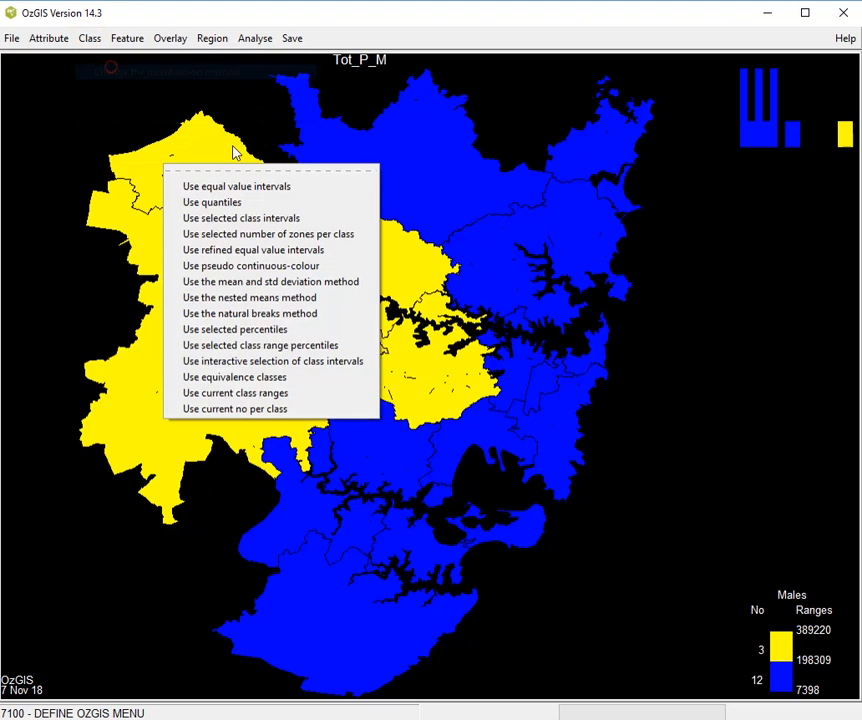
pyautogui.click(243, 265)
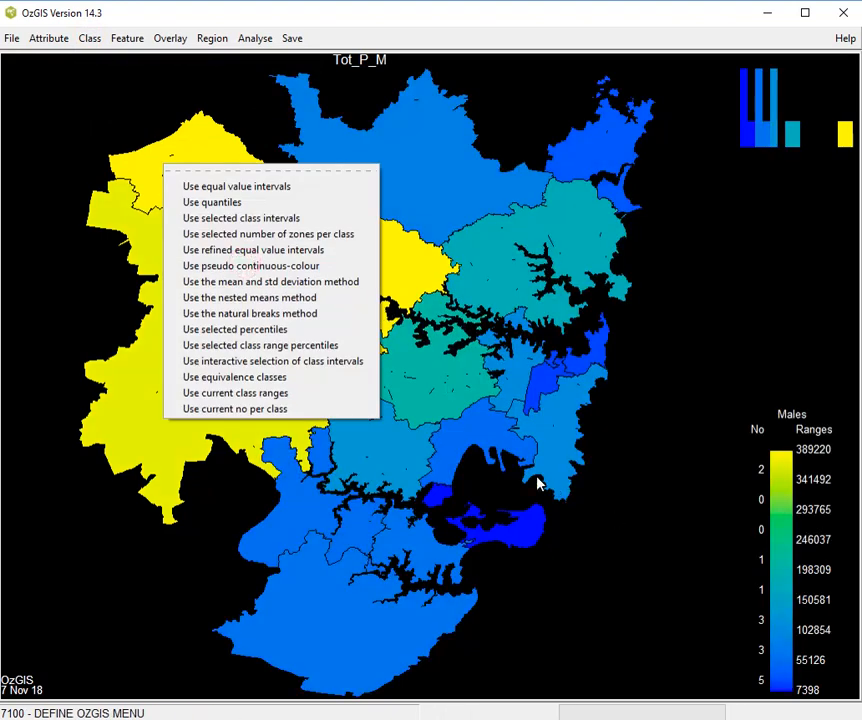
pyautogui.click(670, 570)
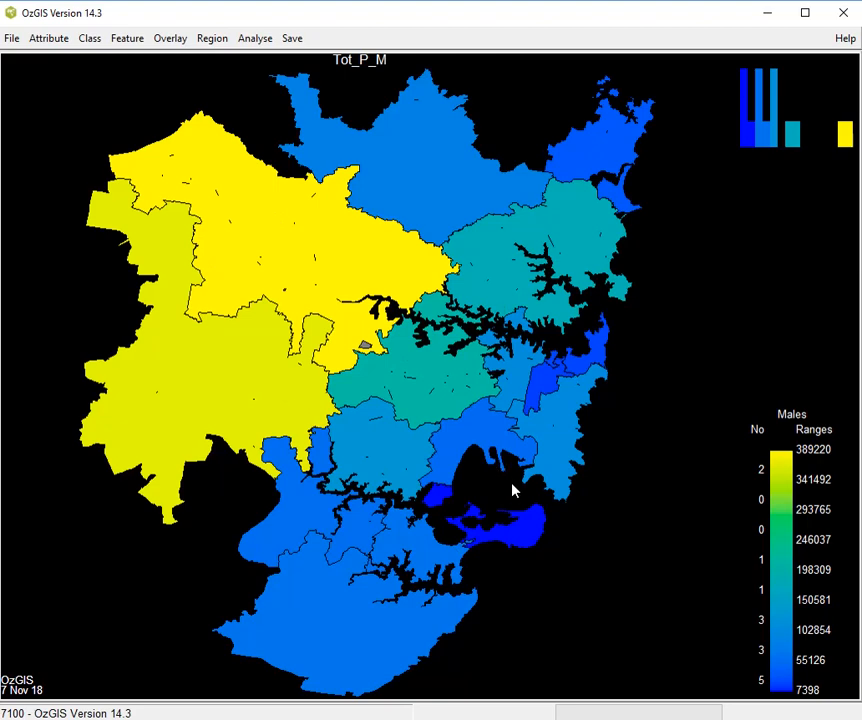
# - Select Median_age_persons from the attribute list as the attribute displayed on the zone map
pyautogui.click(58, 40)
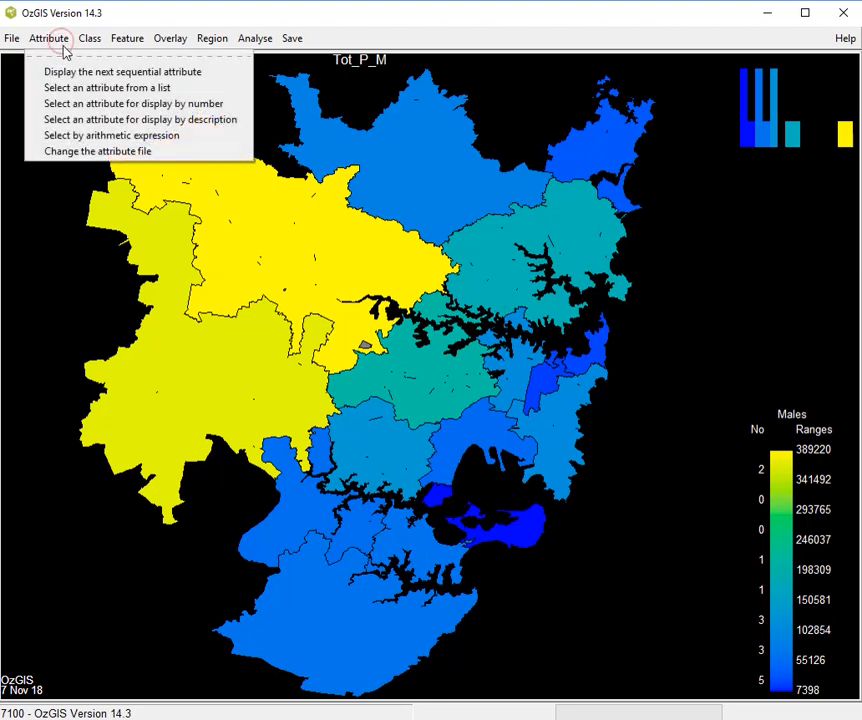
pyautogui.click(90, 88)
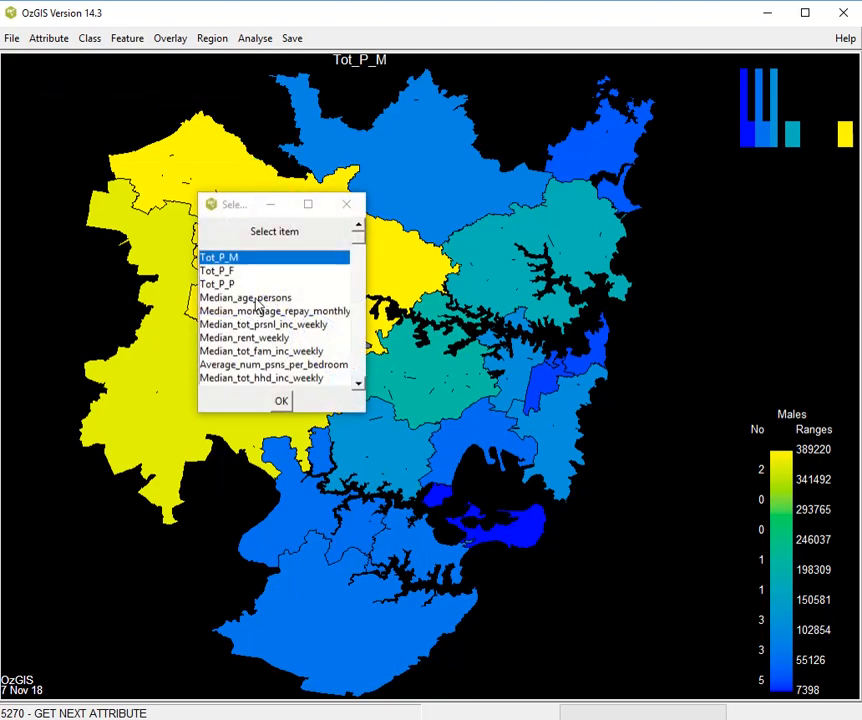
pyautogui.click(256, 302)
pyautogui.press('Return')
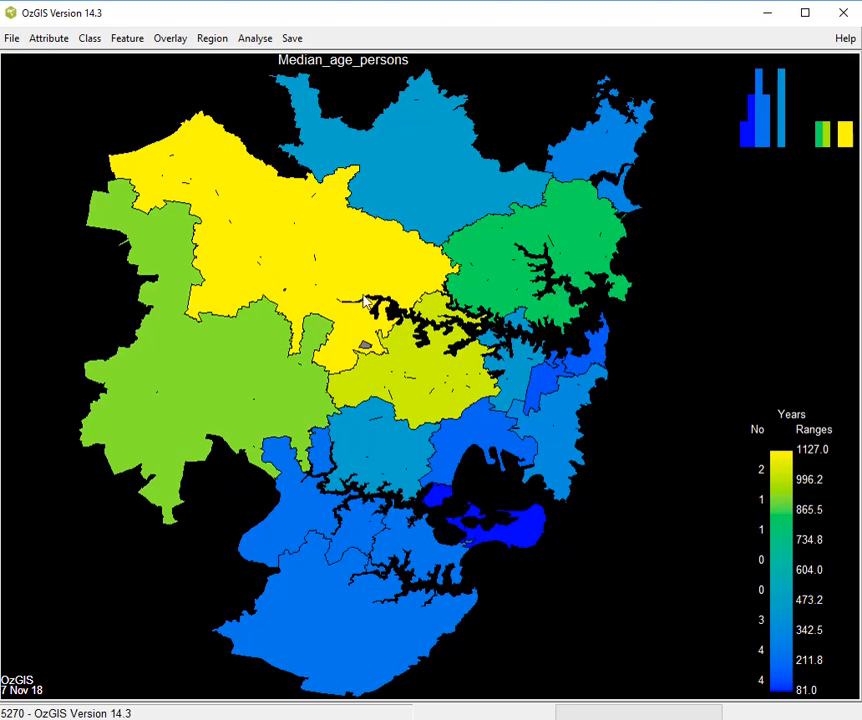
# - Try overlaying line segments from SydneyPostCodes2016.geo with graphics line number 2 and legend text "zones", and remove that overlay
pyautogui.click(184, 40)
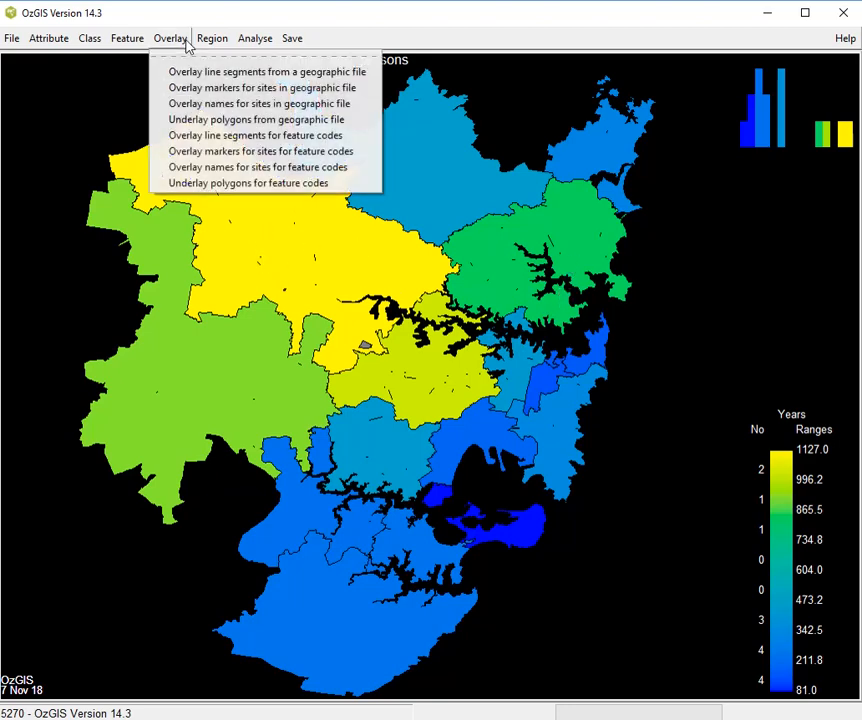
pyautogui.click(313, 78)
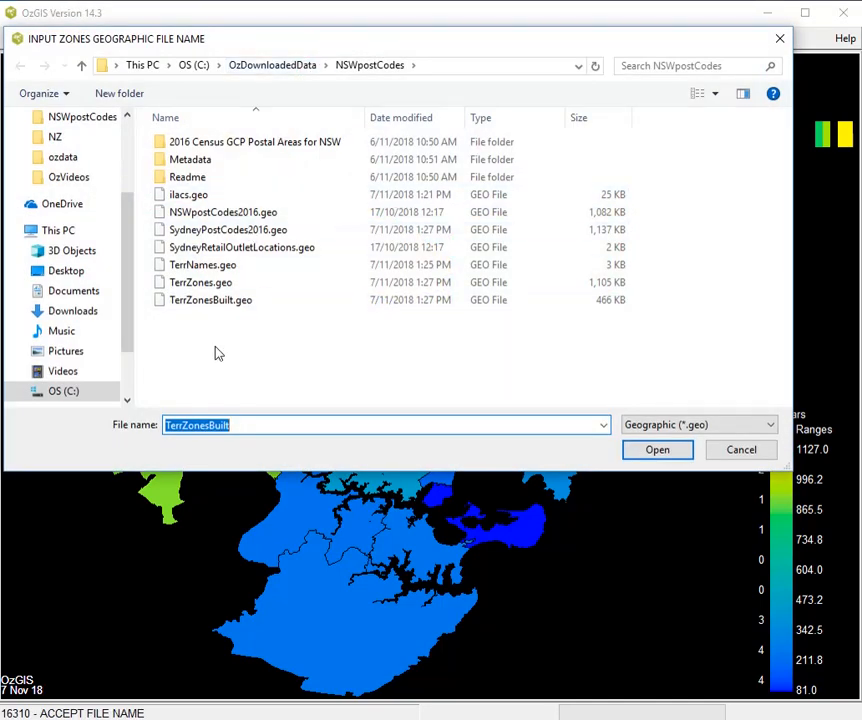
pyautogui.click(239, 235)
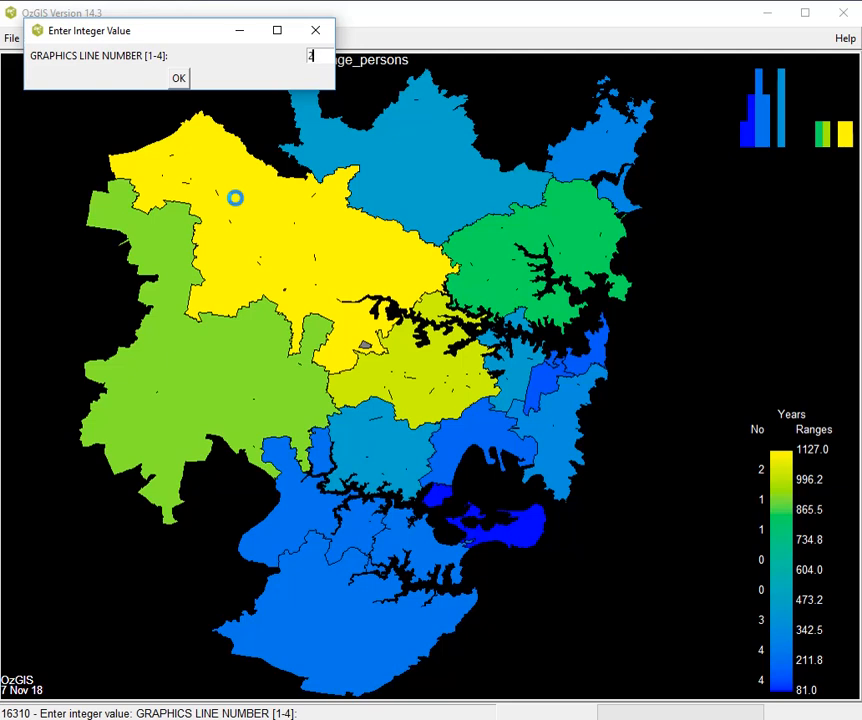
pyautogui.press('Return')
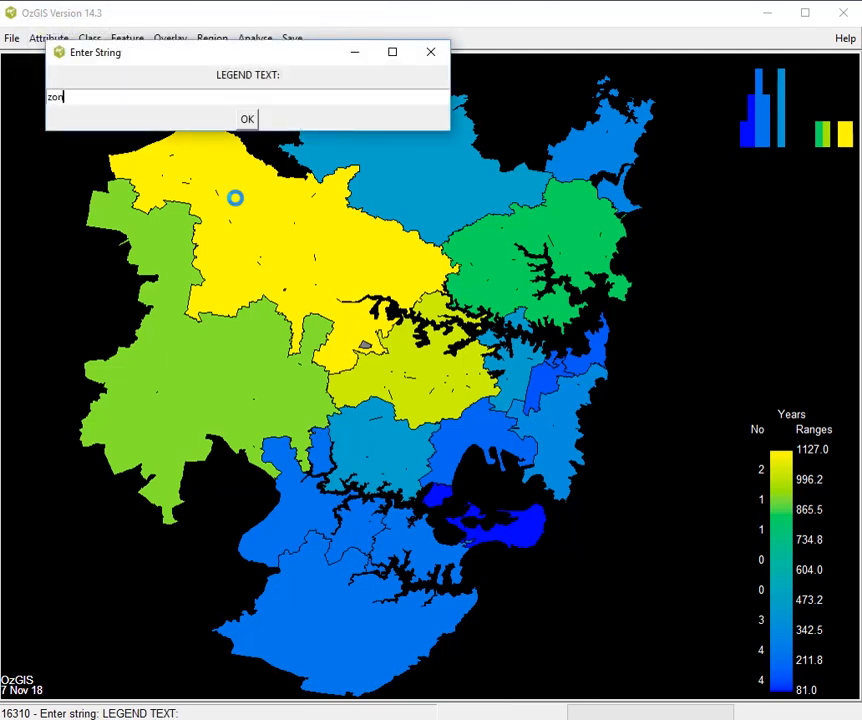
pyautogui.press('Return')
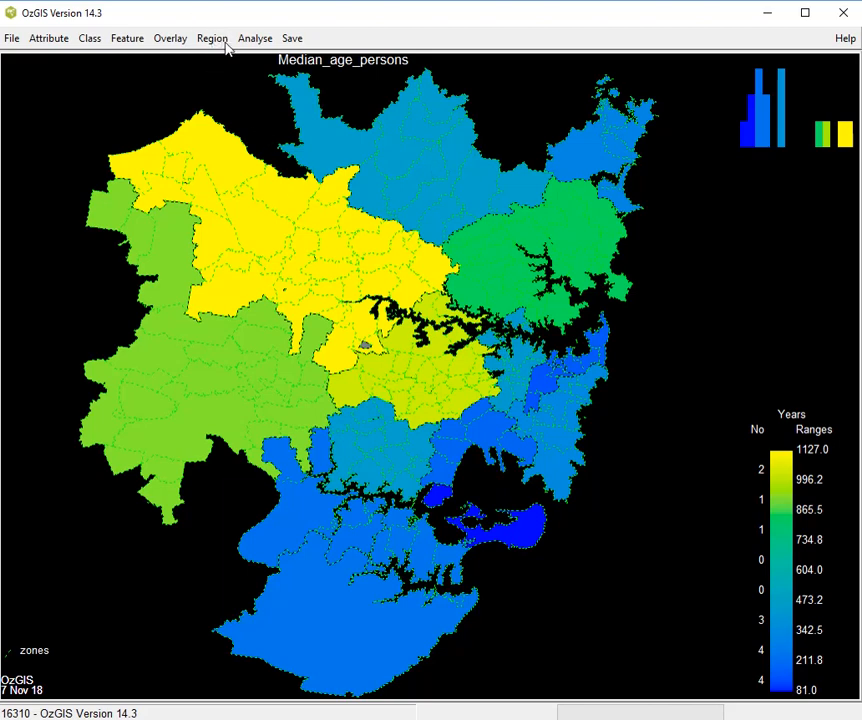
pyautogui.click(170, 40)
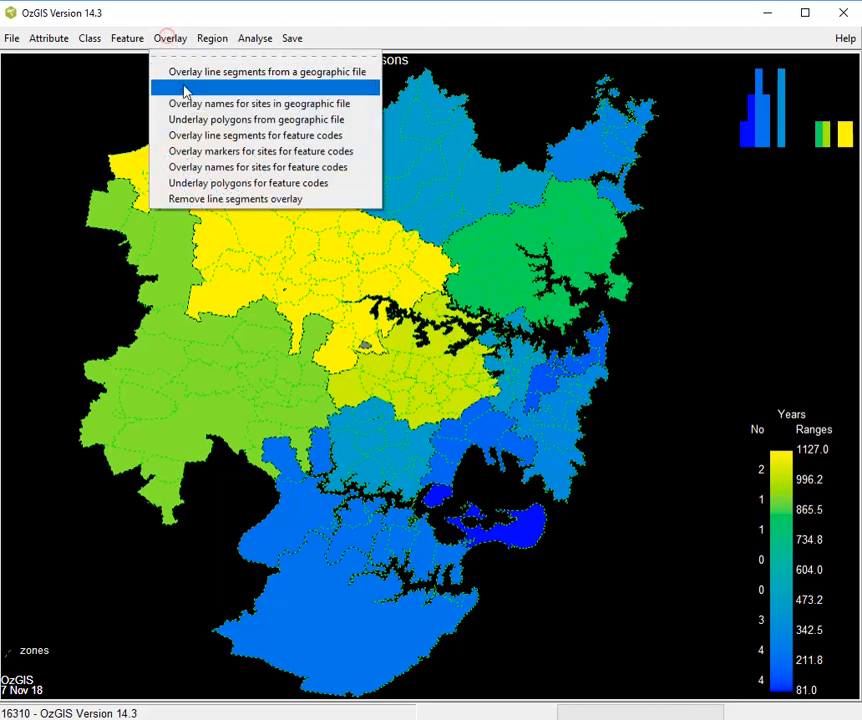
pyautogui.click(205, 201)
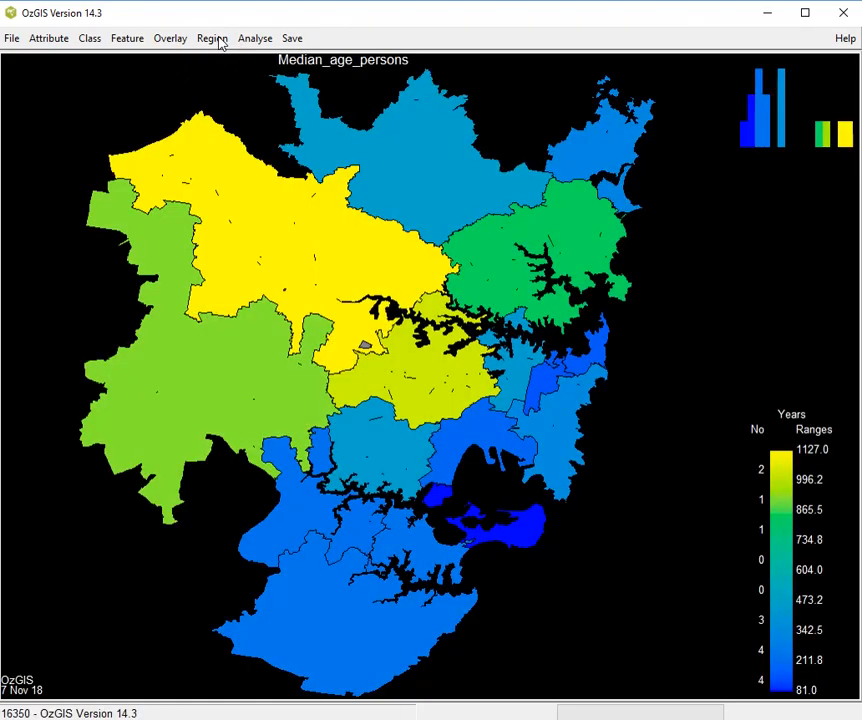
# - Overlay line segments from SydneyPostCodes2016.geo on the map with graphics line number 3 and legend text "zones"
pyautogui.click(184, 37)
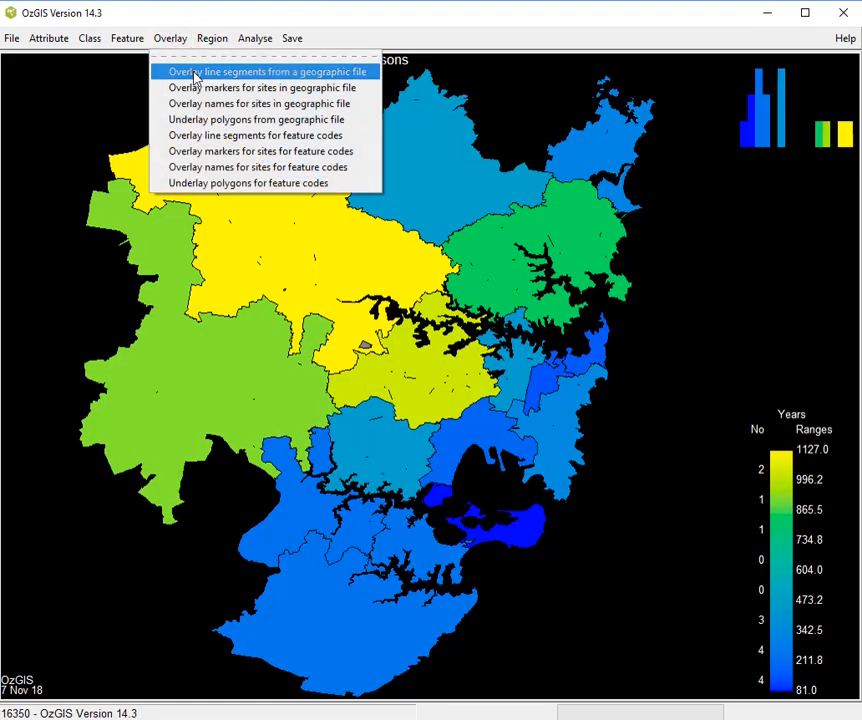
pyautogui.click(170, 73)
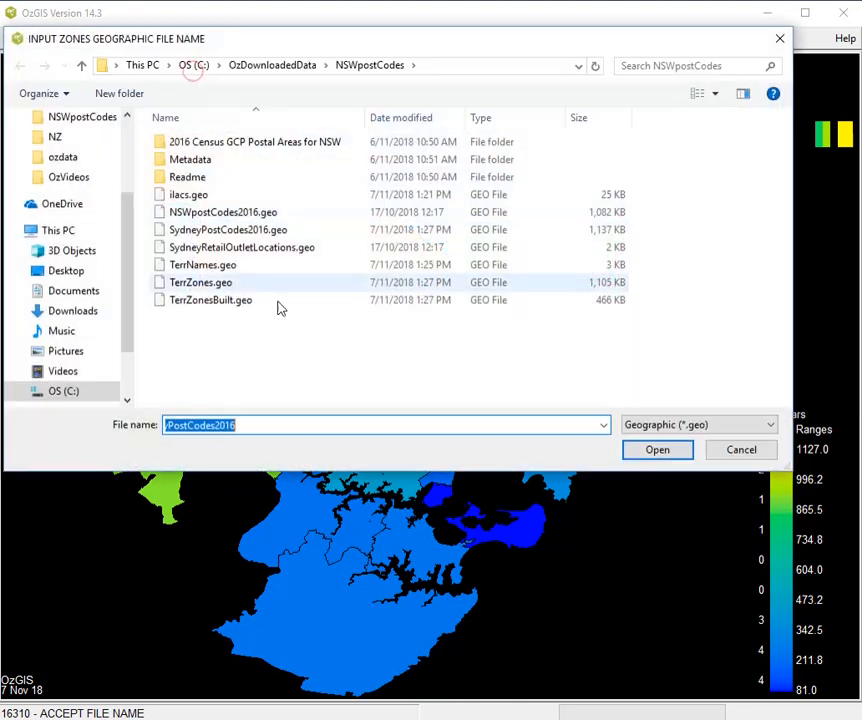
pyautogui.click(662, 450)
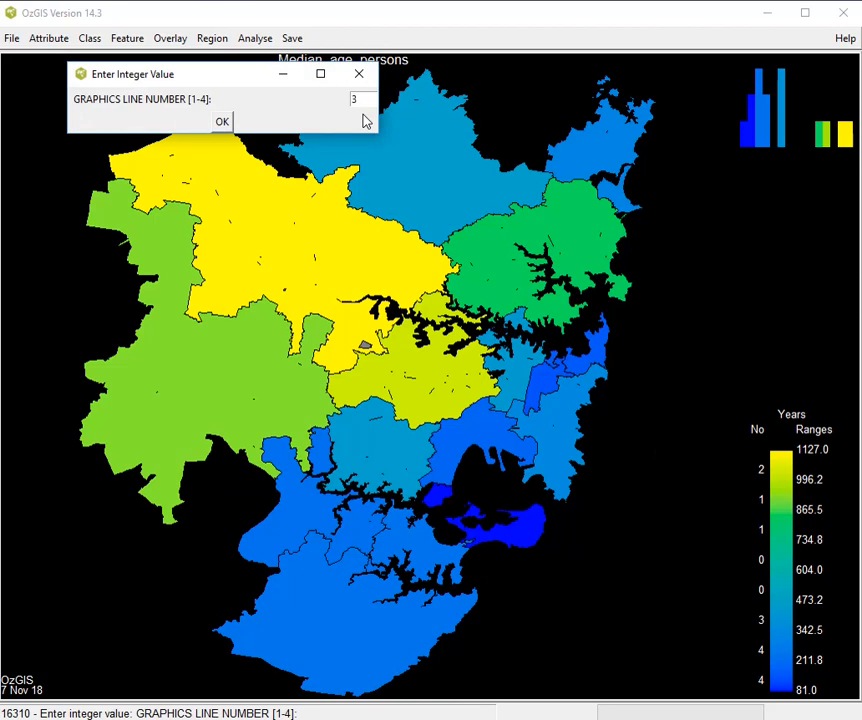
pyautogui.press('Return')
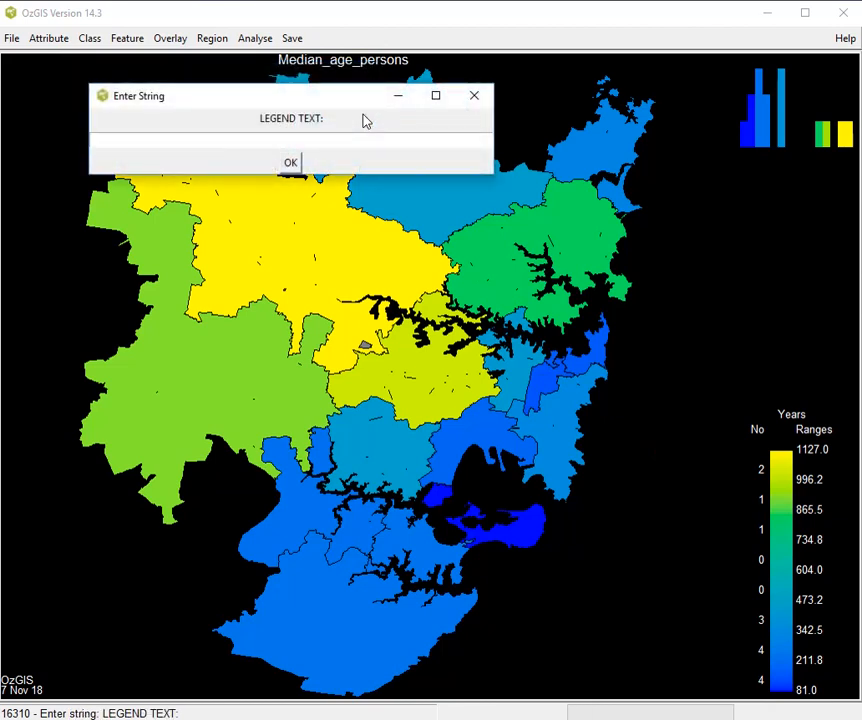
pyautogui.press('Return')
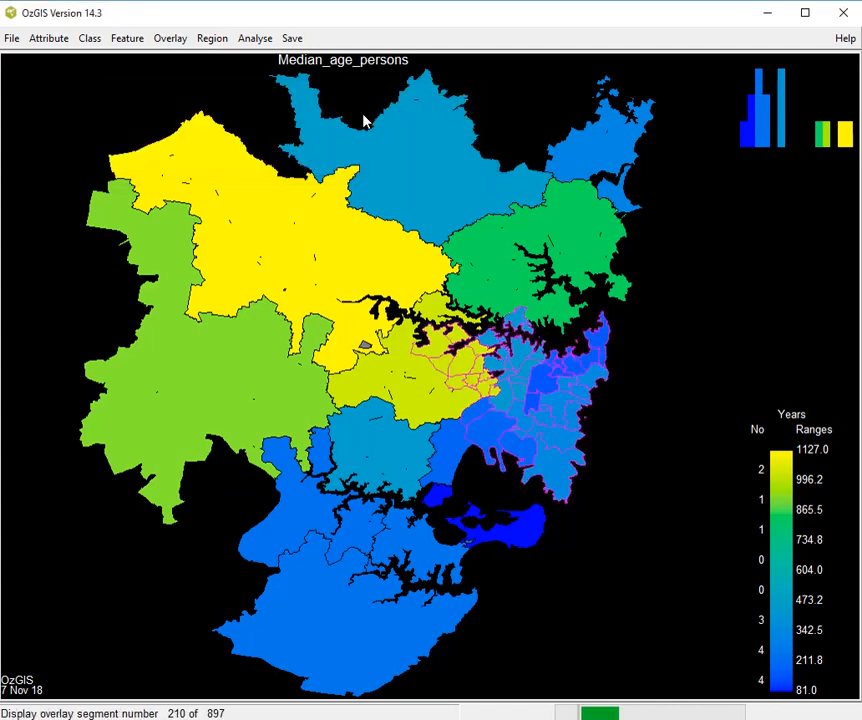
# - Overlay the site names from TerrNames.geo with graphics text number 1 and legend text "namex"
pyautogui.click(177, 40)
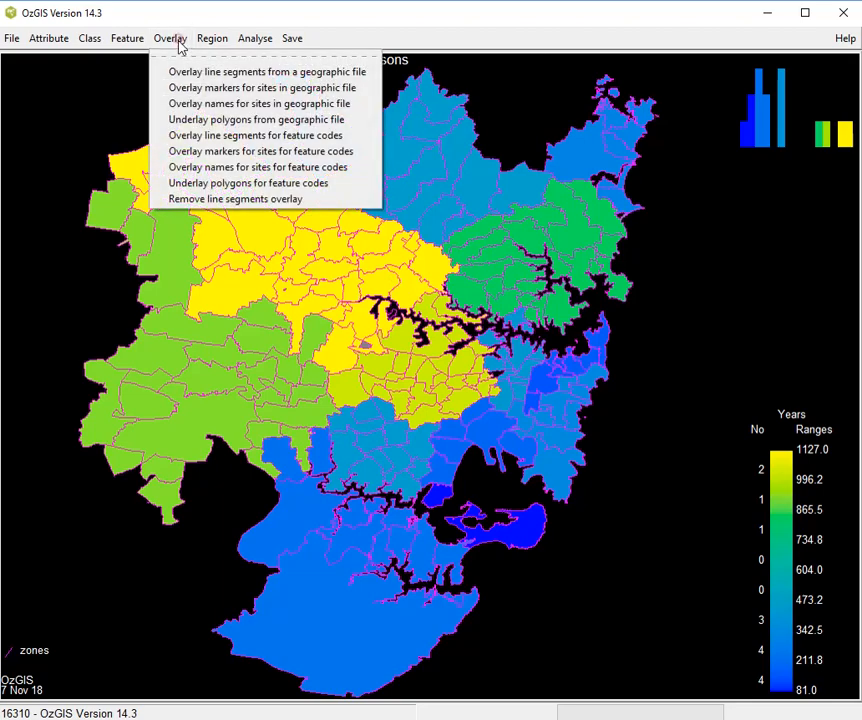
pyautogui.click(194, 104)
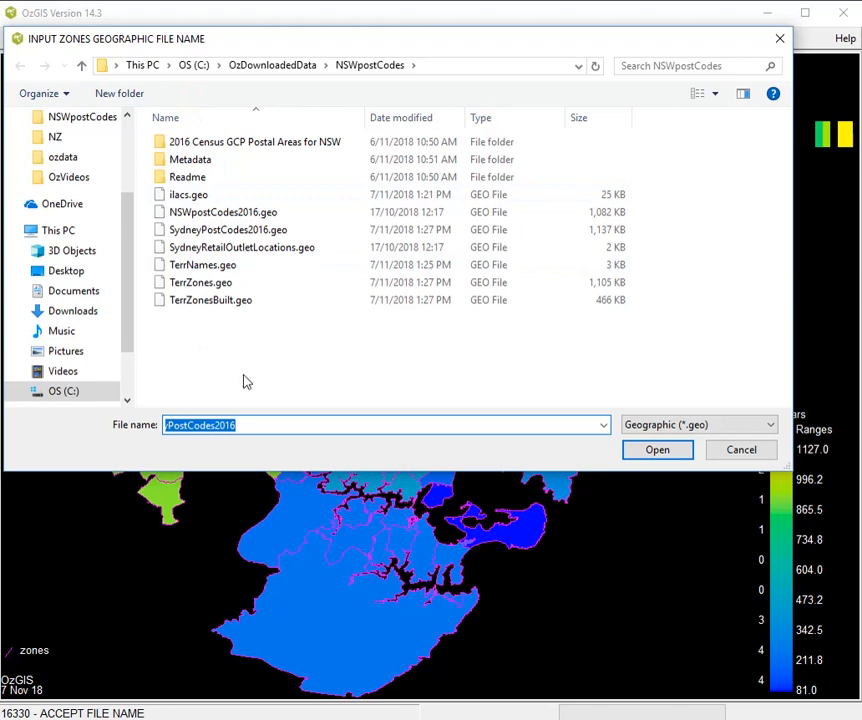
pyautogui.doubleClick(220, 268)
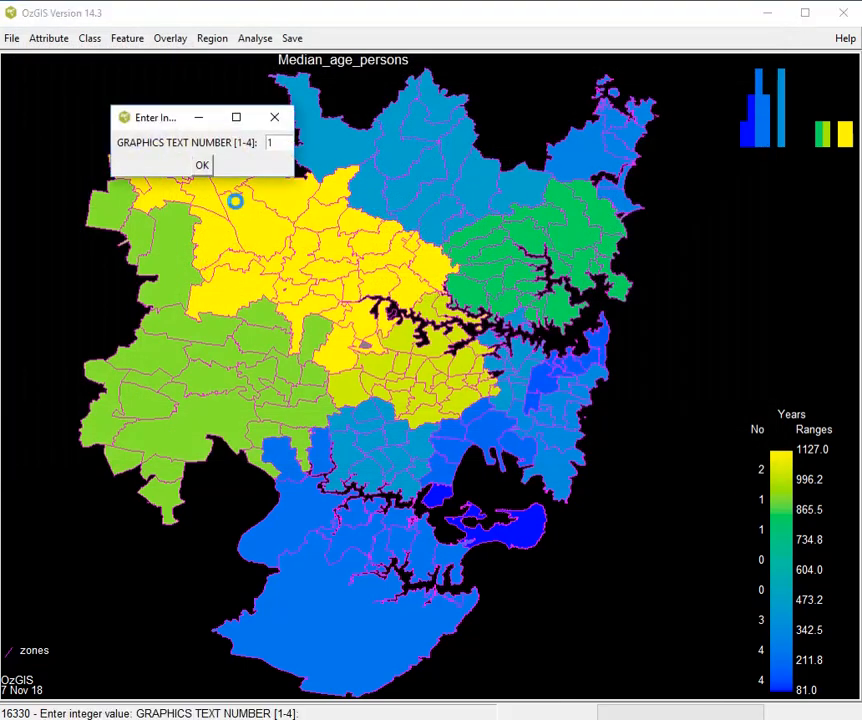
pyautogui.click(206, 167)
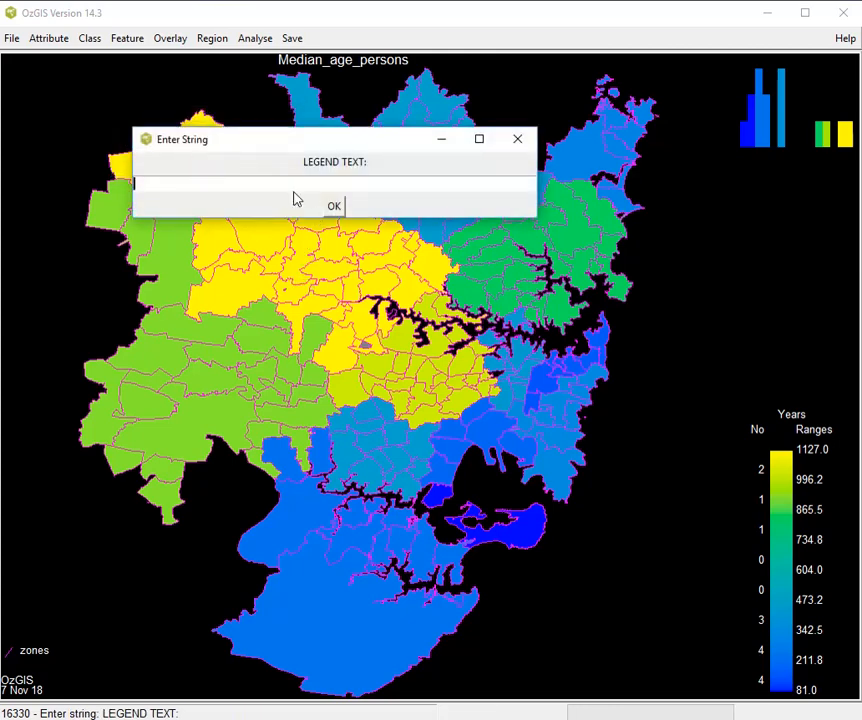
pyautogui.write('namex')
pyautogui.press('Return')
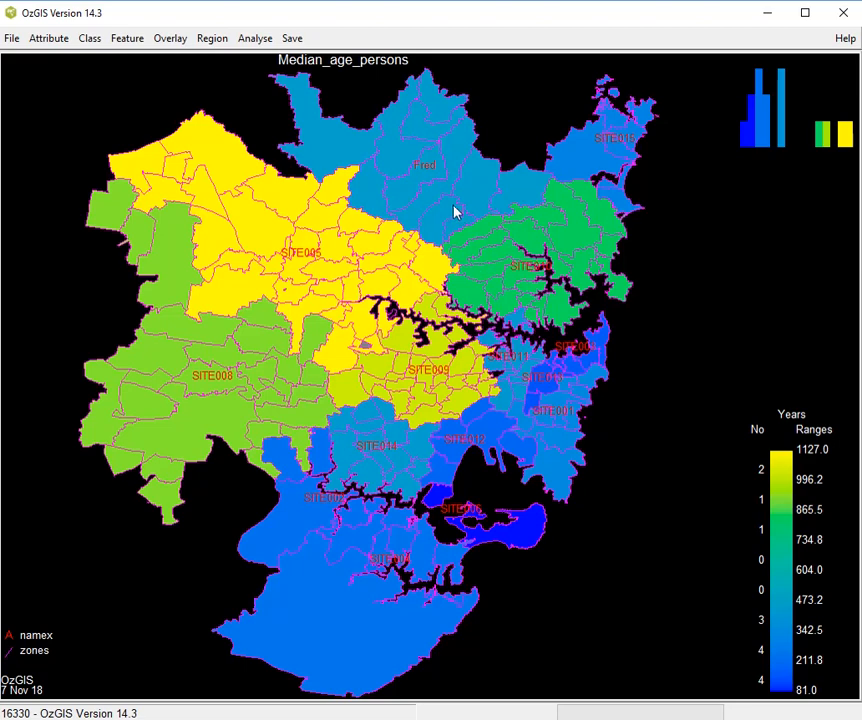
pyautogui.click(172, 40)
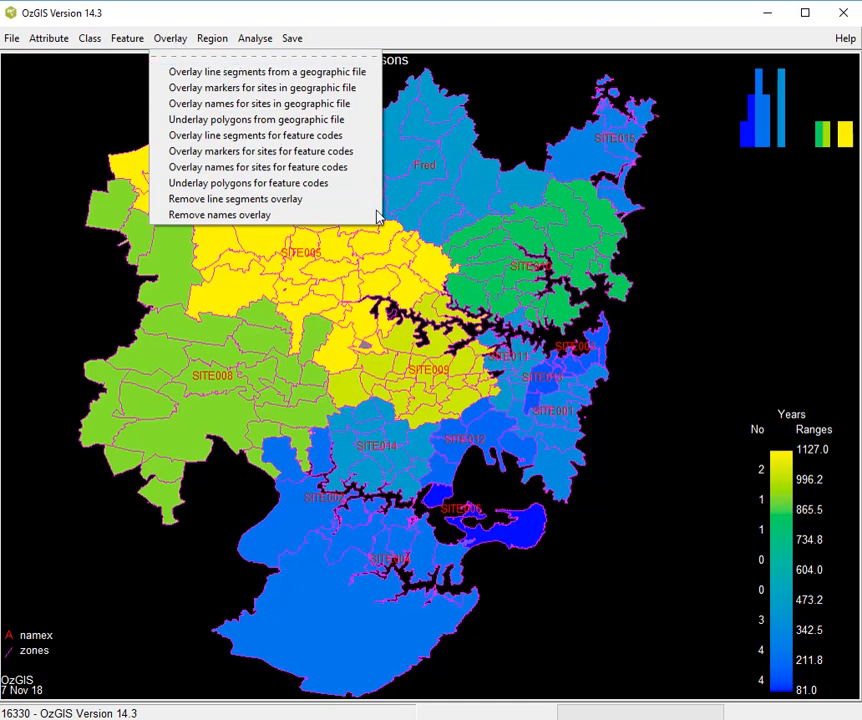
pyautogui.click(709, 292)
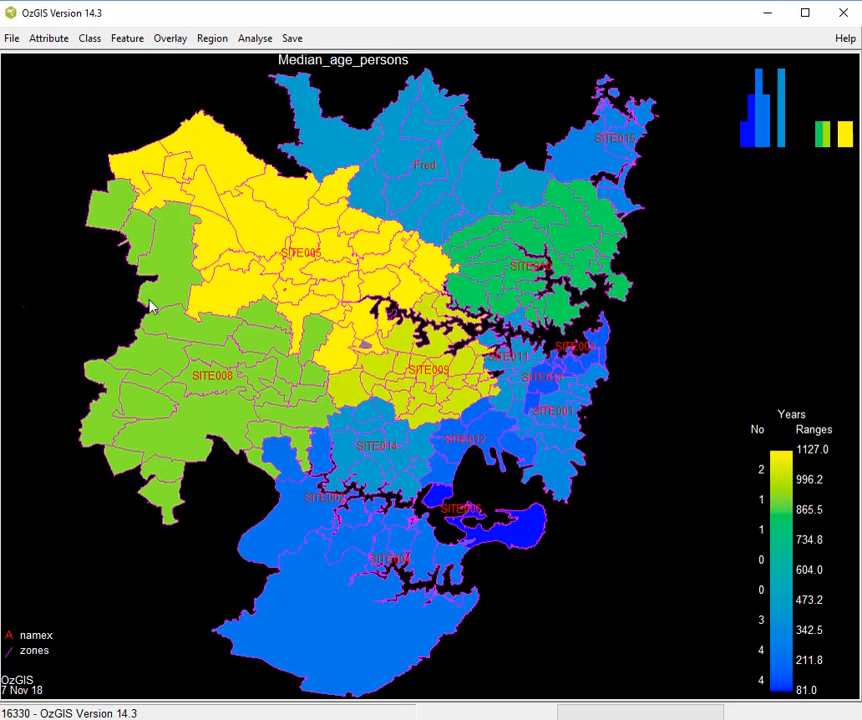